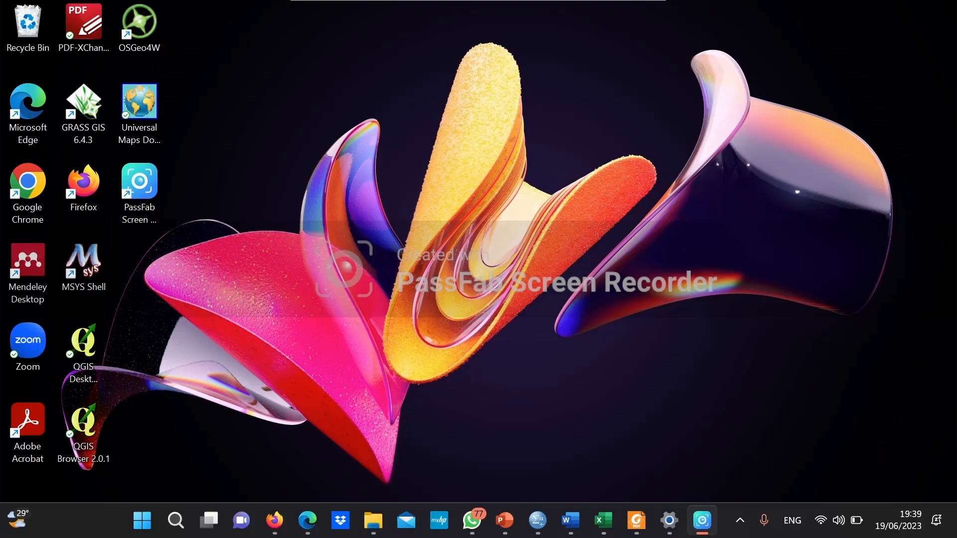
- Switch to the Contoh Data Mentah workbook in Excel and go to cell A1 of Sheet1
mouse_move(603, 520)
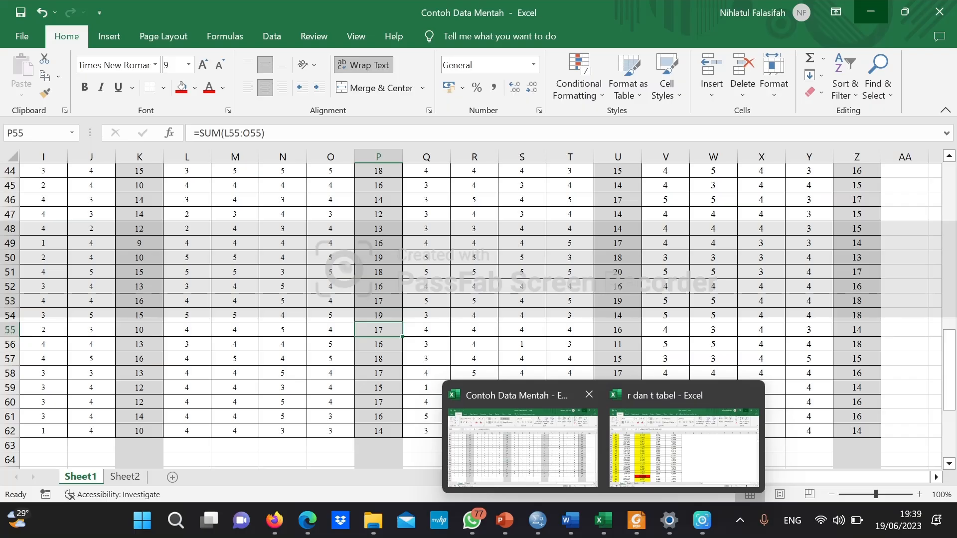
click(522, 439)
click(43, 200)
key(Up)
key(Up)
key(Up)
key(Up)
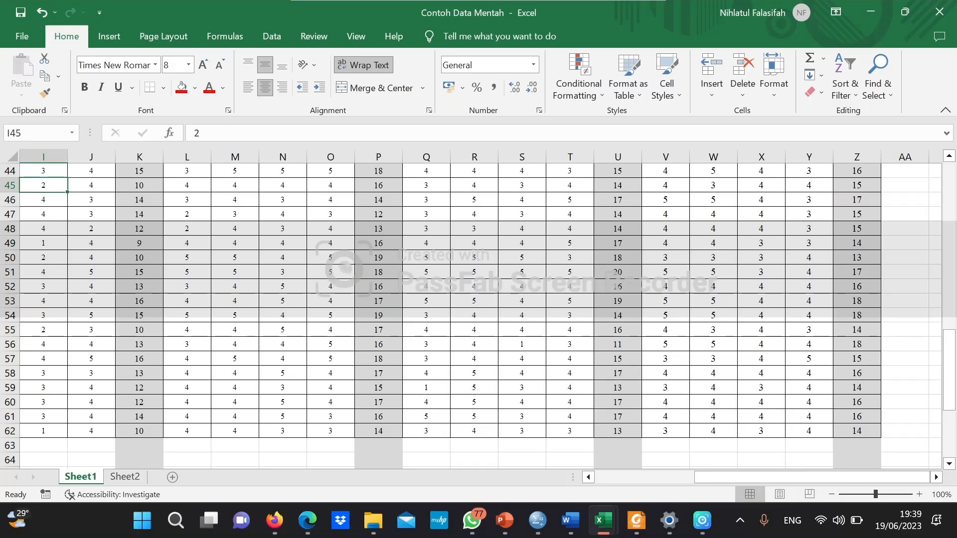
key(Up)
key(Up)
key(Up)
key(Up)
key(Up)
key(Up)
key(Up)
key(Up)
key(Up)
key(Up)
key(Up)
key(Up)
key(Up)
key(Up)
key(Up)
key(Up)
key(Up)
key(Up)
key(Up)
key(Up)
key(Left)
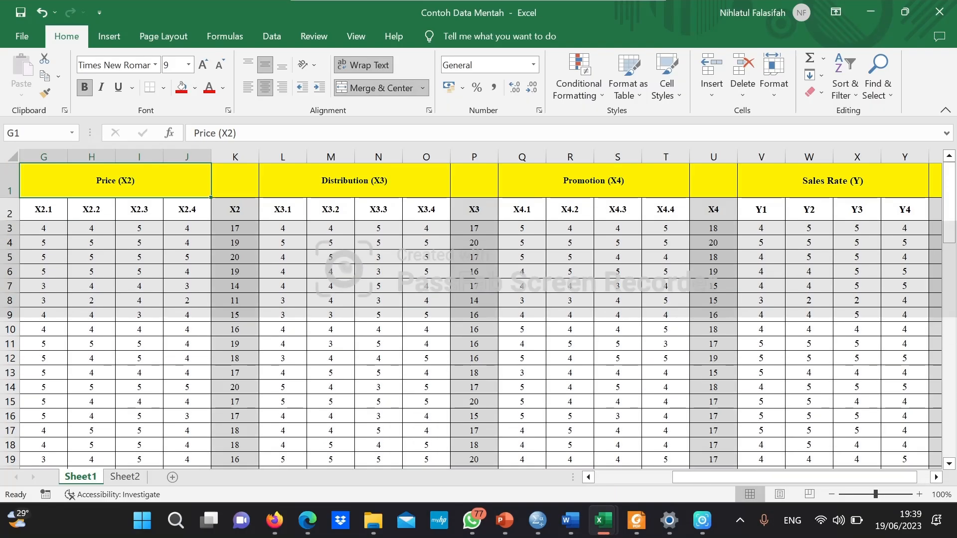
key(Left)
key(Left)
key(Left)
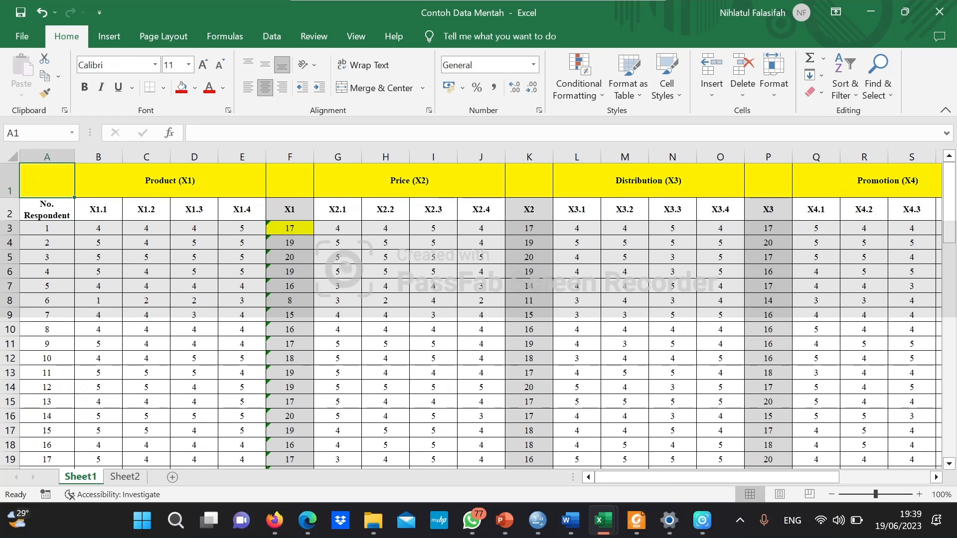
- Remove the fill colour from row 3, the row of respondent 1
key(Down)
key(Down)
key(shift+space)
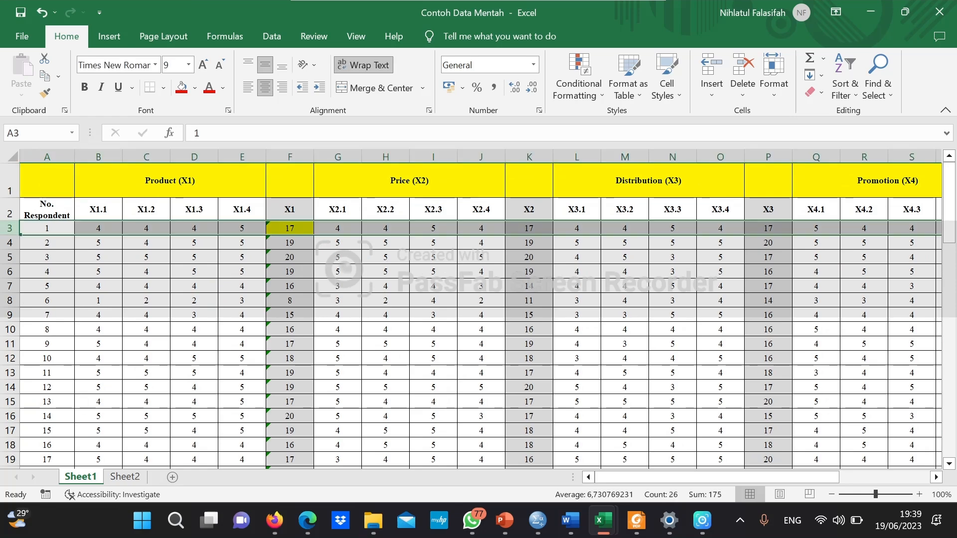
click(195, 87)
click(211, 222)
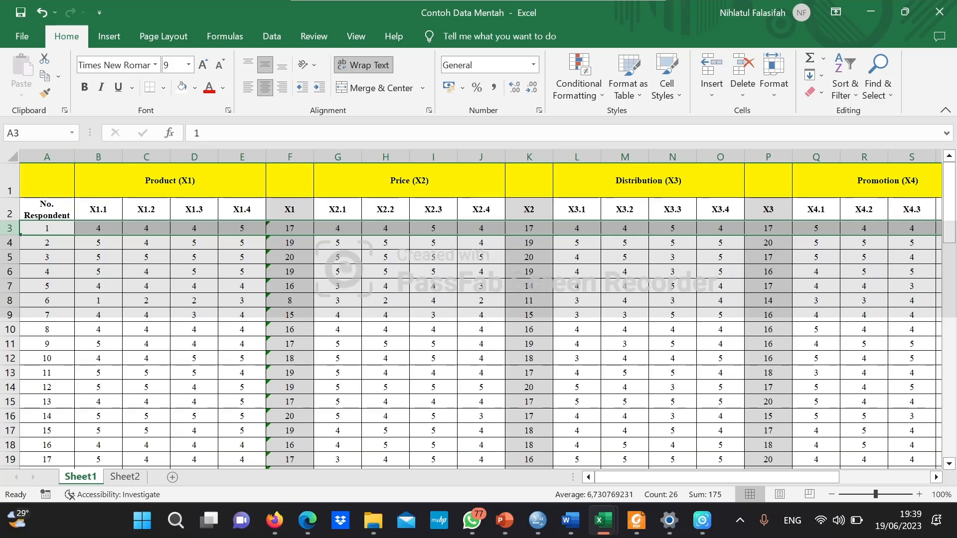
- Review the respondent rows down to the end of the data and return to cell A1
key(Down)
key(Down)
key(Down)
key(Down)
key(Down)
key(Down)
key(Down)
key(Down)
key(Down)
key(Down)
key(Down)
key(Down)
key(Down)
key(Down)
key(Down)
key(Down)
key(Down)
key(Down)
key(Down)
key(Down)
key(Down)
key(Down)
key(Down)
key(Down)
key(Down)
key(Down)
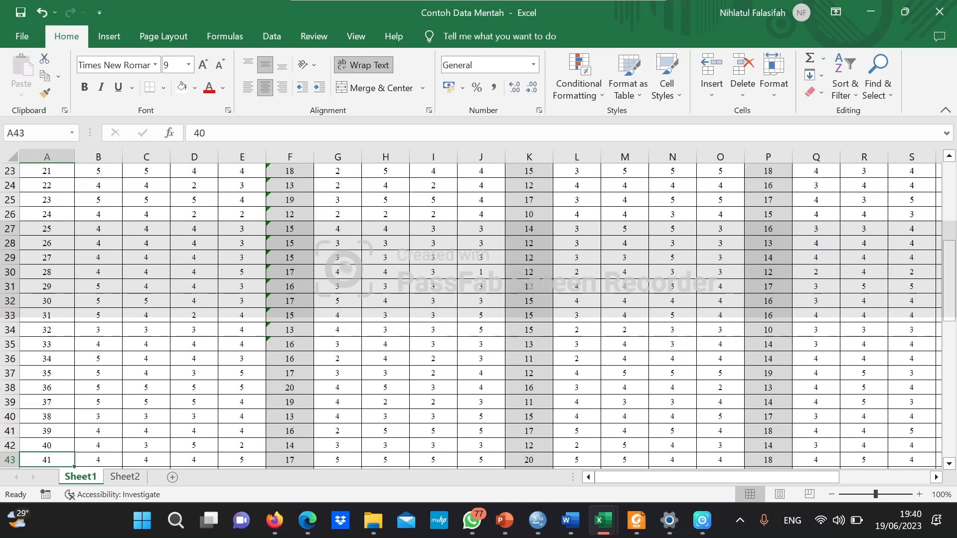
key(Down)
key(Down)
key(Down)
key(Down)
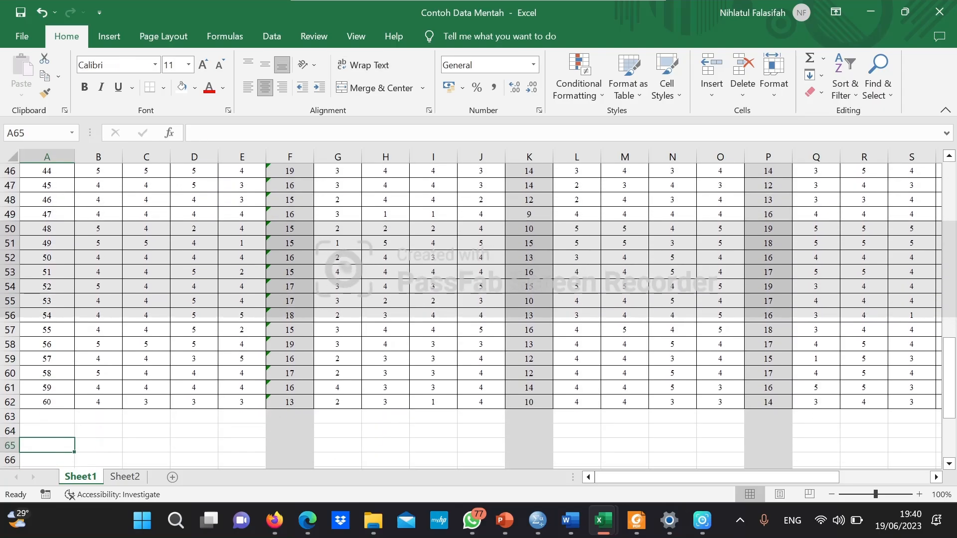
key(Up)
key(Up)
key(Up)
key(Up)
key(Up)
key(Up)
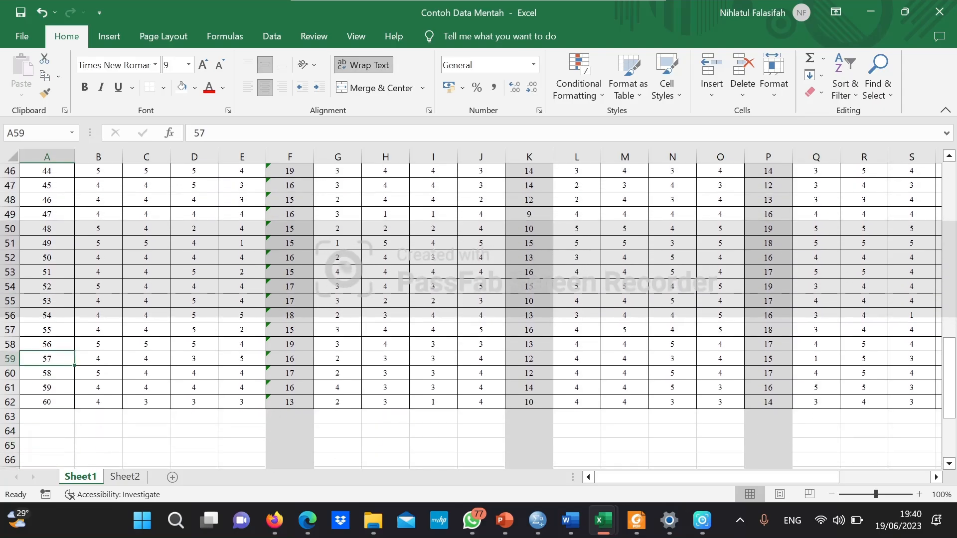
key(Up)
key(Up)
key(Up)
key(Up)
key(Up)
key(Up)
key(Up)
key(Up)
key(Up)
key(Up)
key(Up)
key(Up)
key(Up)
key(Up)
key(Up)
key(Up)
key(Up)
key(Up)
key(Up)
key(Up)
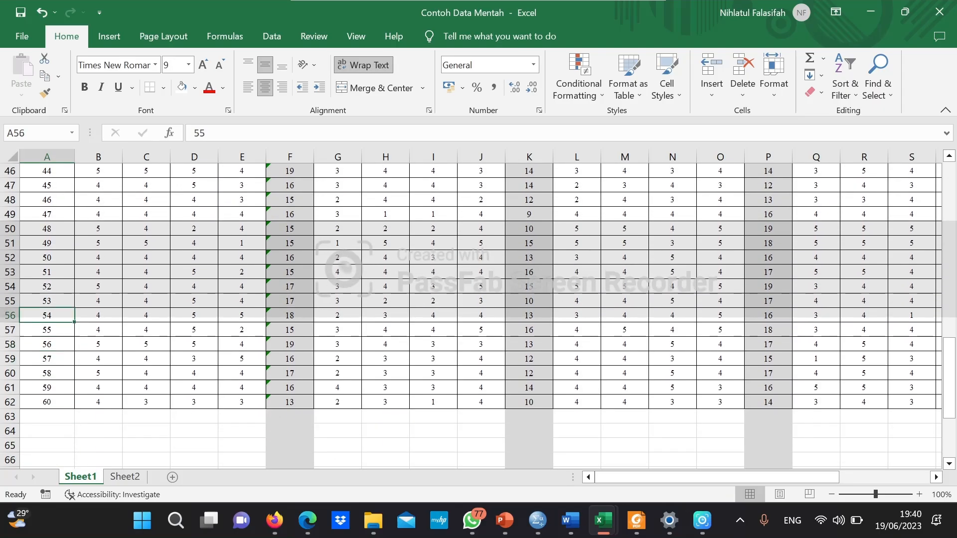
key(Up)
key(Up)
key(Up)
key(Up)
key(Up)
key(Up)
key(Up)
key(Up)
key(Up)
key(Up)
key(Up)
key(Up)
key(Up)
key(Up)
key(Up)
key(Up)
key(Up)
key(Up)
key(Up)
key(Up)
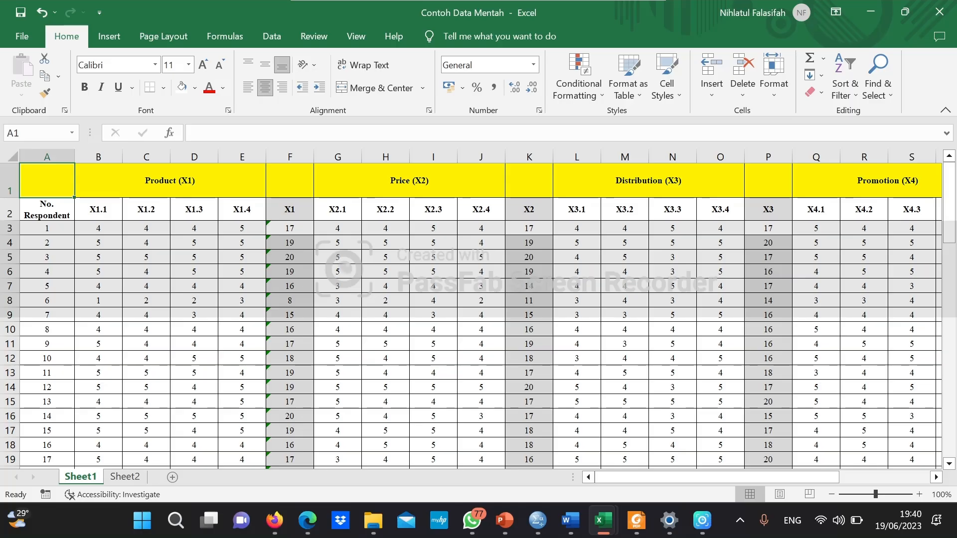
- Review the variable headings from Product (X1) through Sales Rate (Y), including the Product indicators X1.1 to X1.4
key(Right)
key(Right)
key(Right)
key(Right)
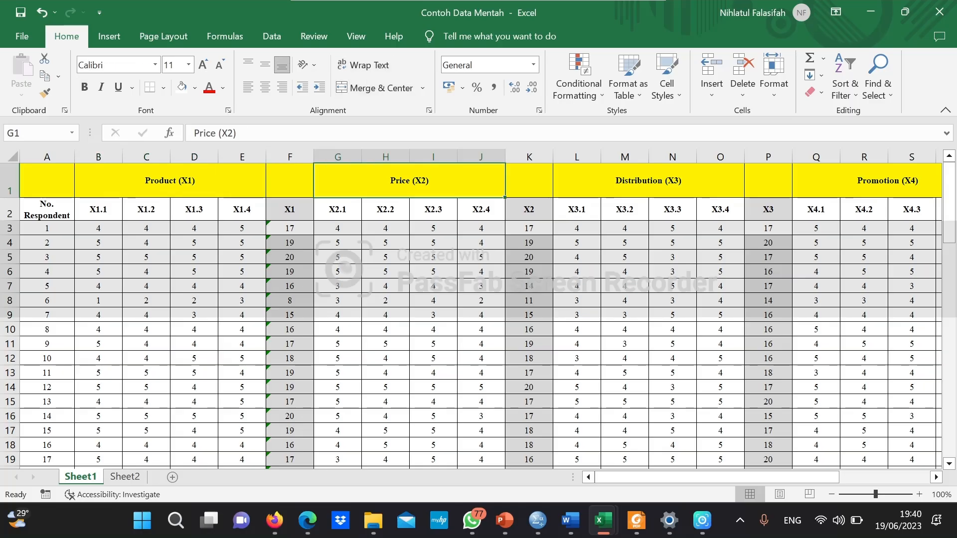
key(Right)
key(Right)
key(Right)
key(Right)
key(Right)
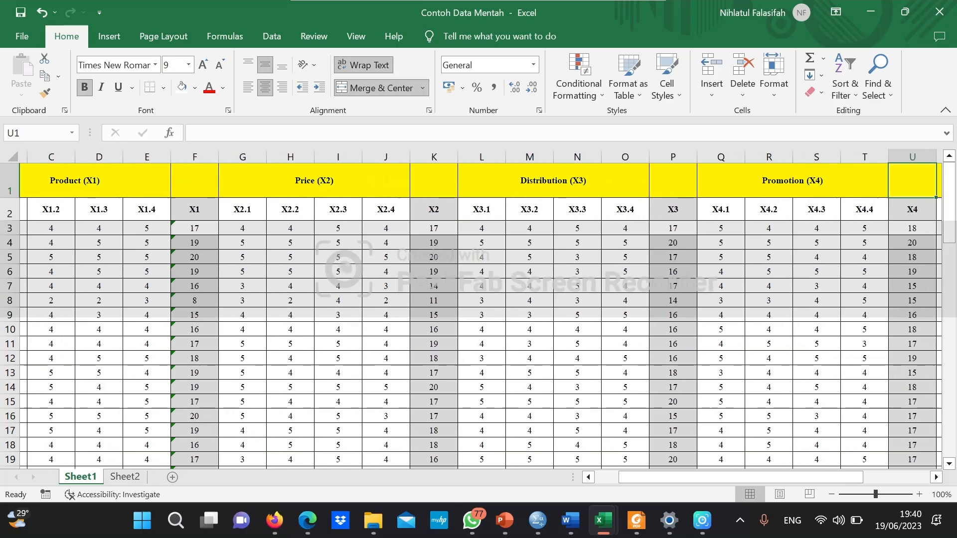
key(Right)
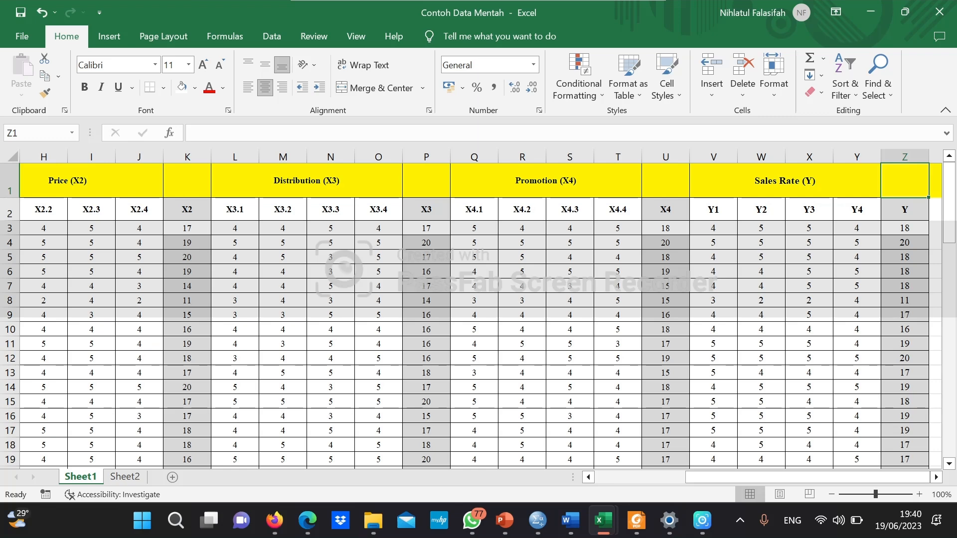
key(Left)
key(Left)
key(Left)
key(Left)
key(Left)
key(Left)
key(Left)
key(Left)
key(Left)
key(Left)
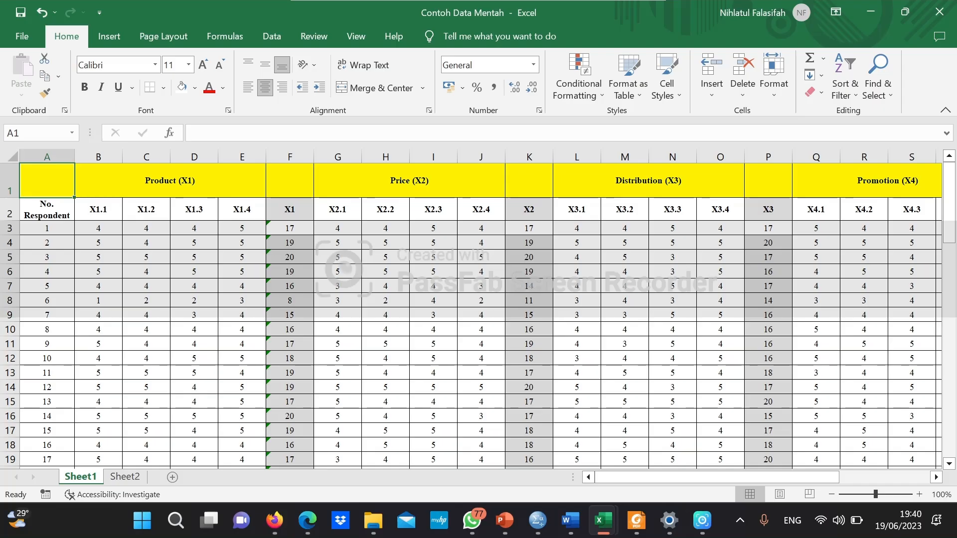
click(98, 209)
click(146, 210)
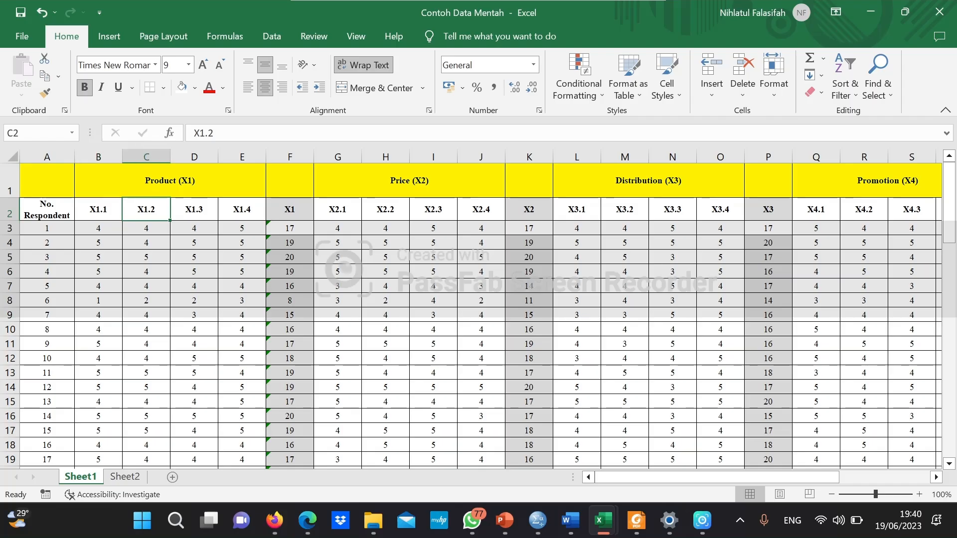
click(98, 209)
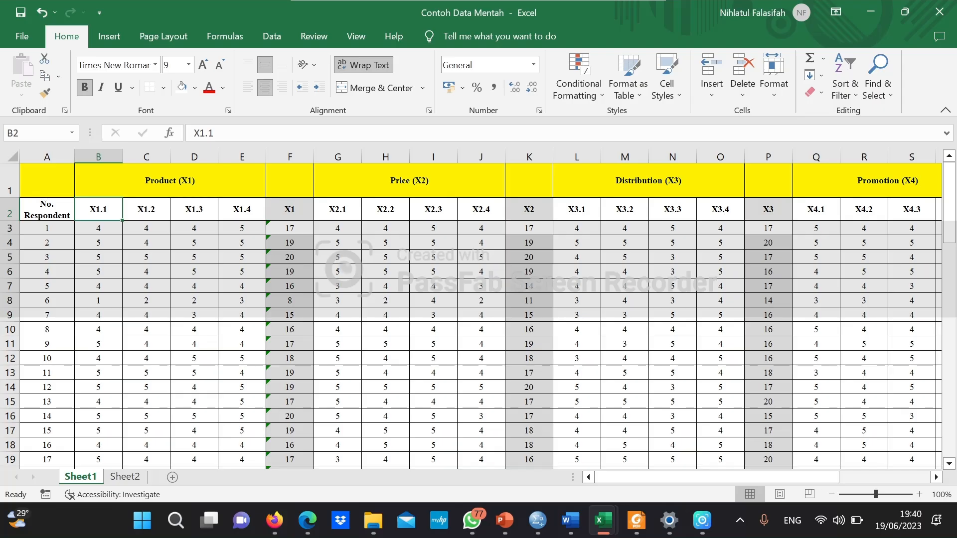
click(146, 209)
click(193, 209)
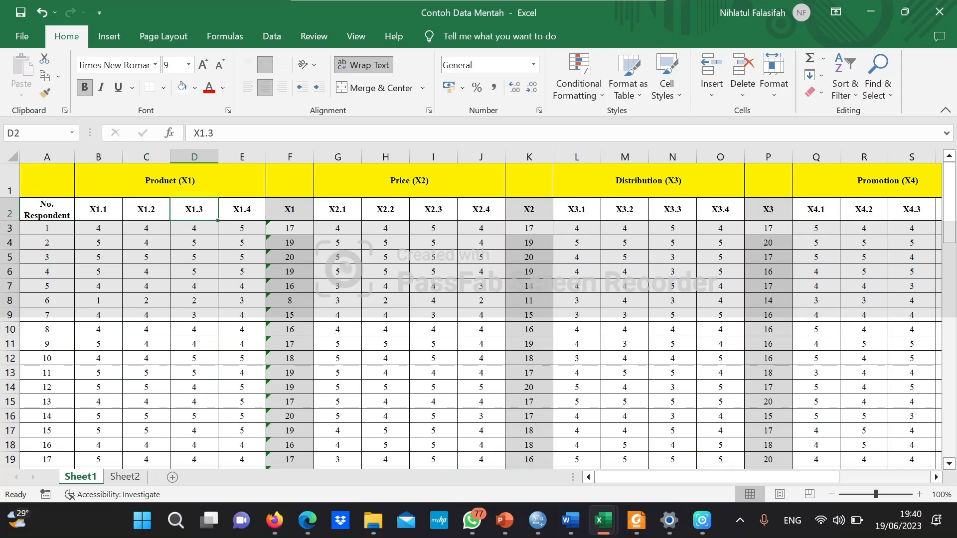
click(242, 209)
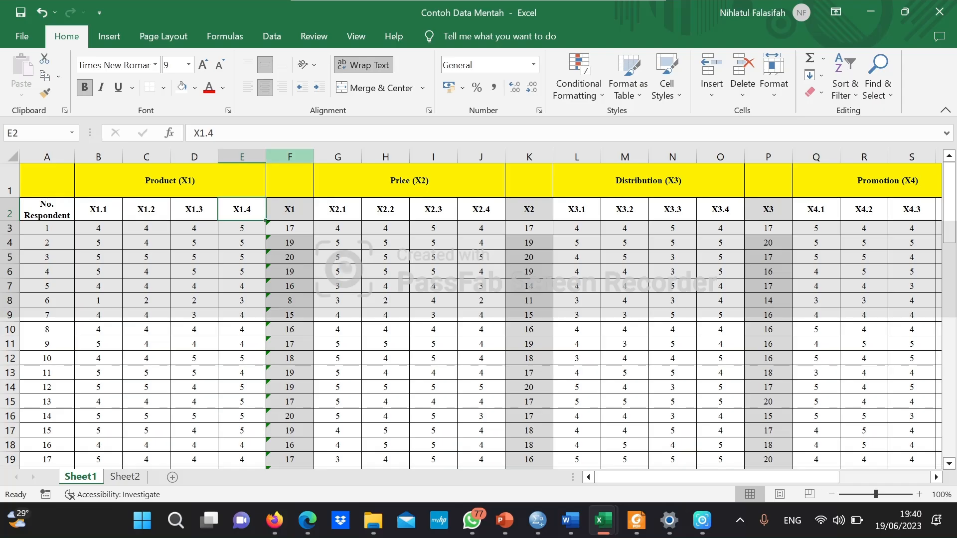
- Clear the contents of column F and enter the heading X1 in cell F2
click(290, 157)
key(Delete)
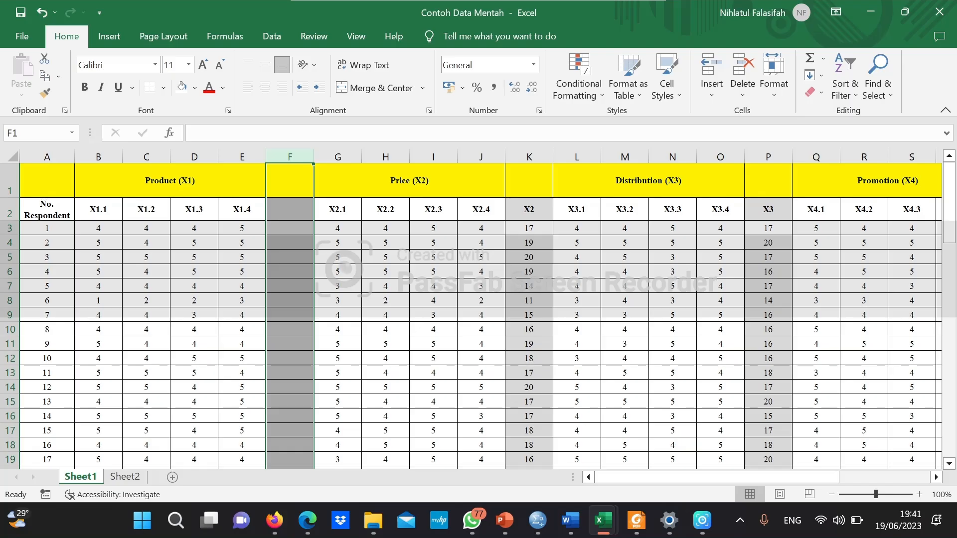
click(409, 181)
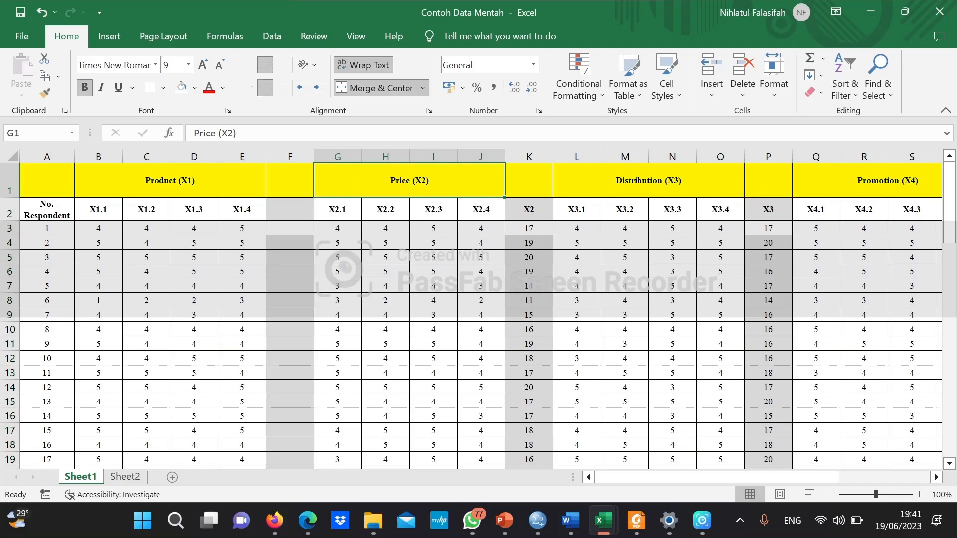
click(290, 157)
click(290, 210)
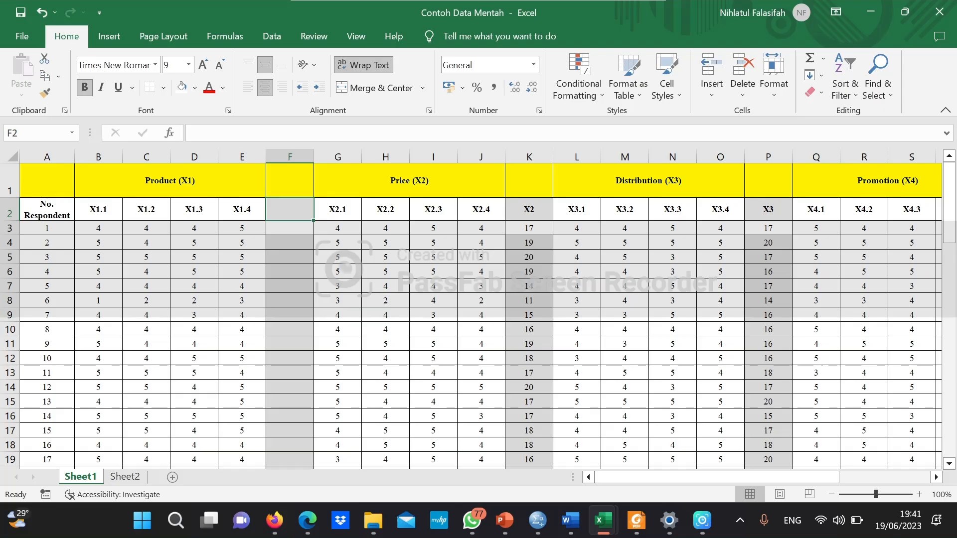
text(X1)
key(Return)
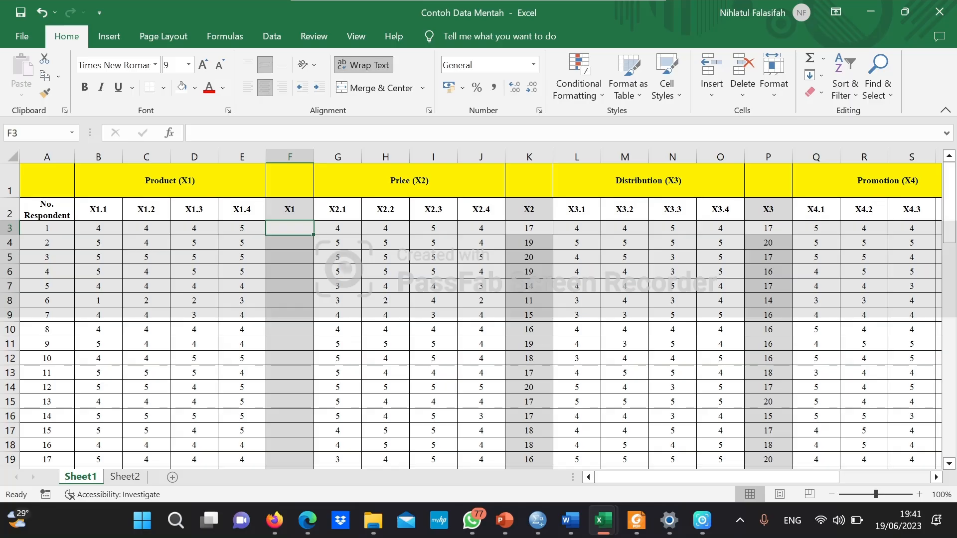
- Examine respondent 1's Product indicator scores and the X1 total cell in row 3
click(98, 228)
click(146, 228)
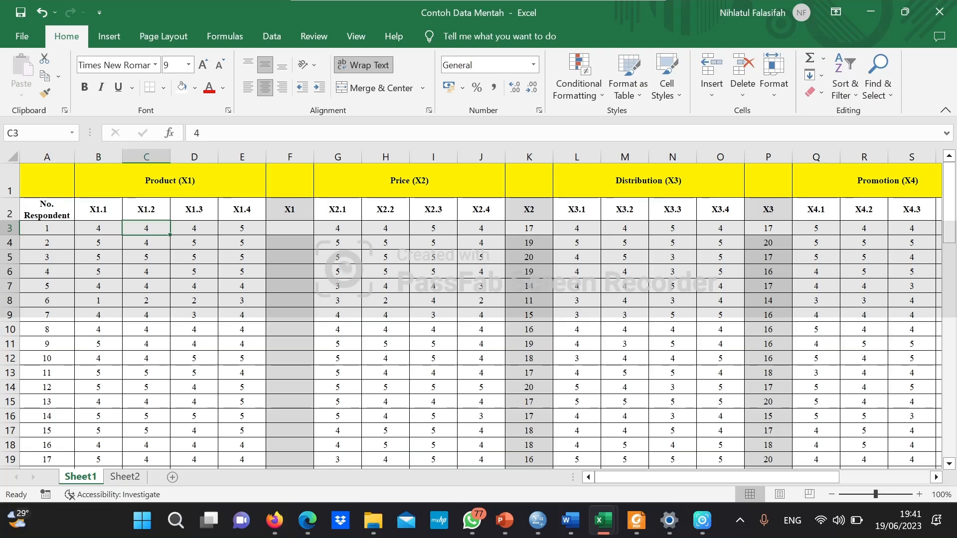
click(194, 229)
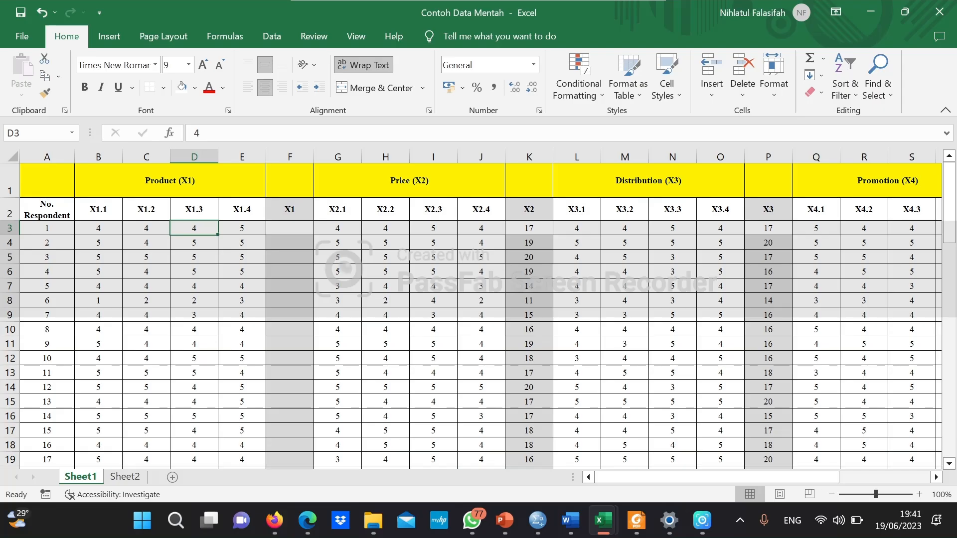
click(289, 209)
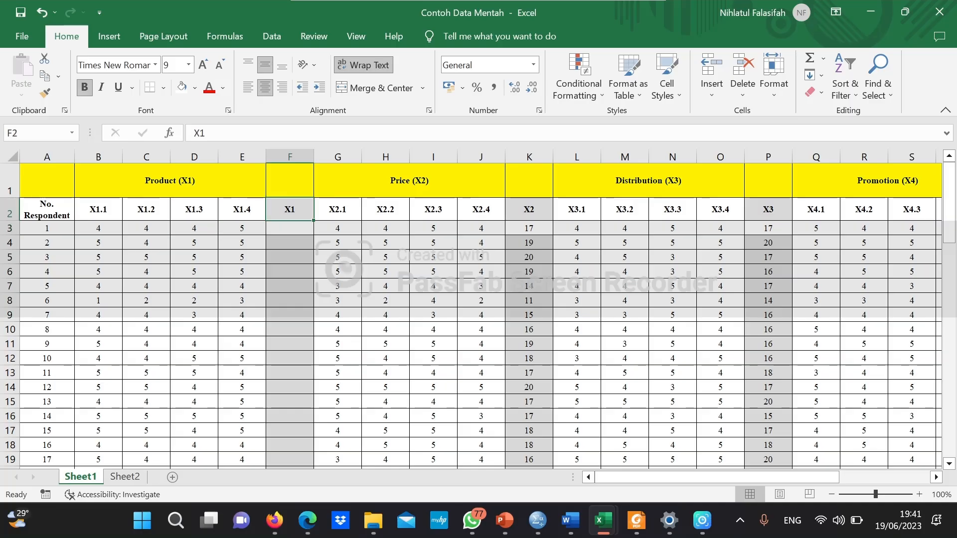
click(290, 228)
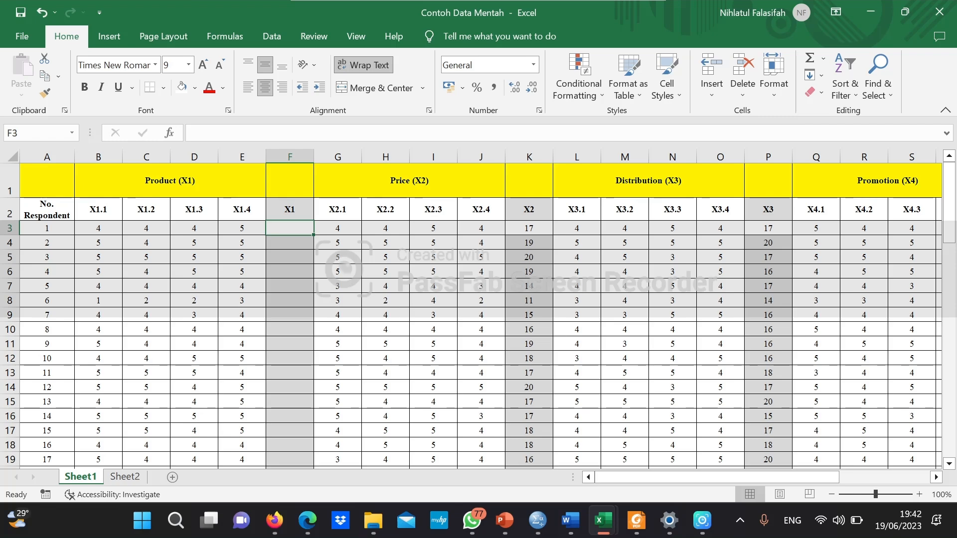
click(47, 228)
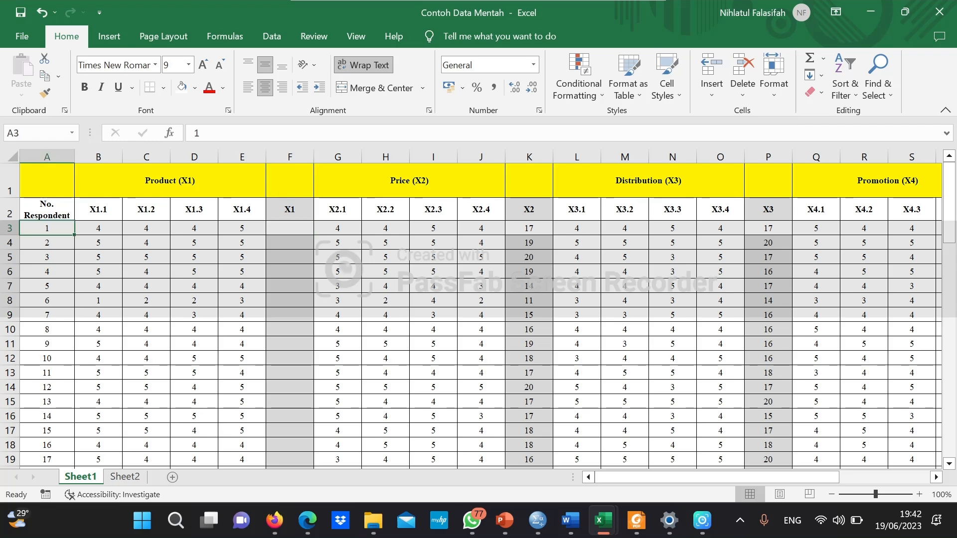
- Enter =SUM(B3:E3) in F3 to total respondent 1's Product scores and fill the formula down through F62
click(289, 228)
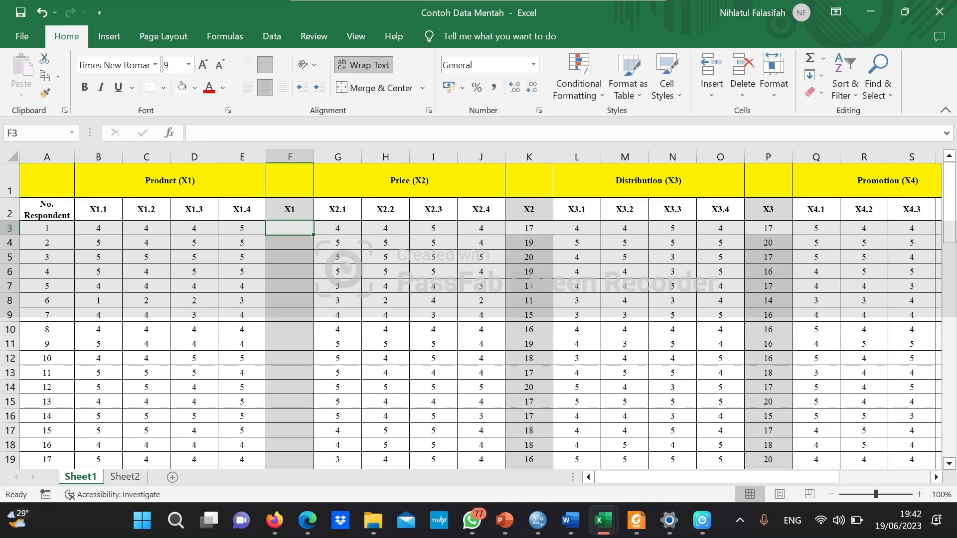
text(=sum()
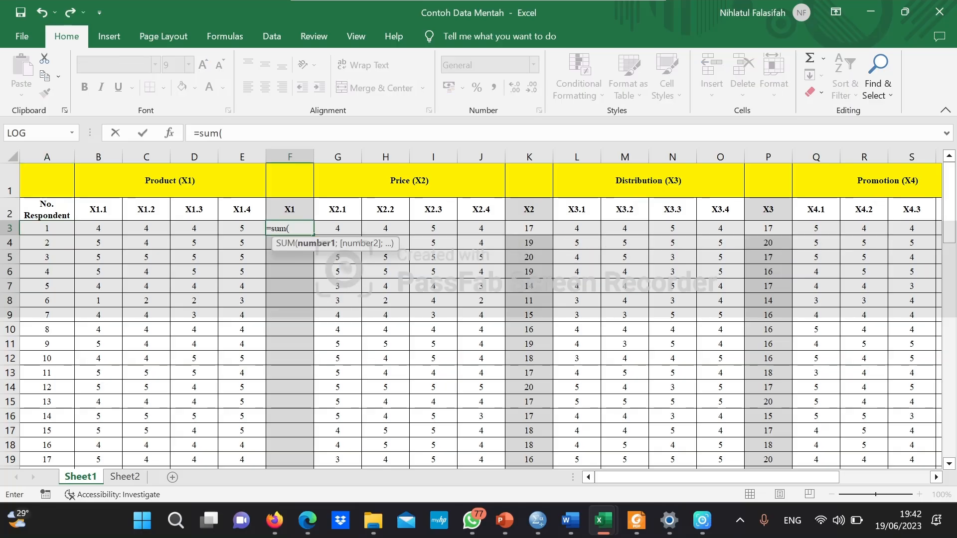
drag(99, 228, 242, 229)
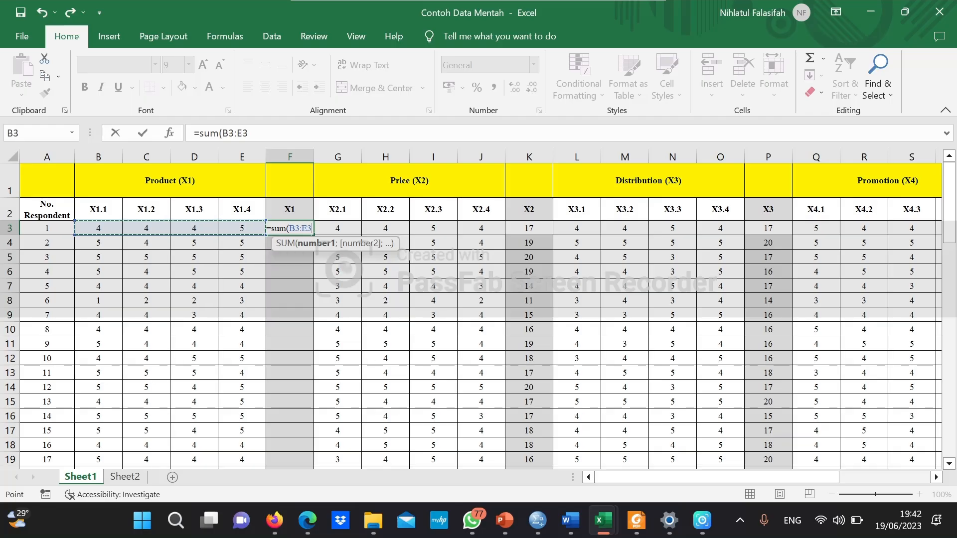
click(250, 133)
text())
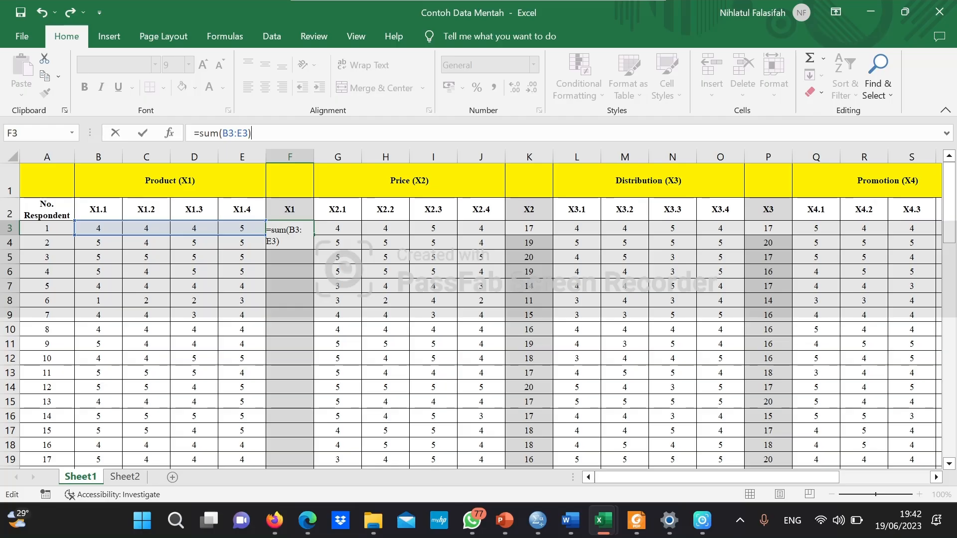
key(Return)
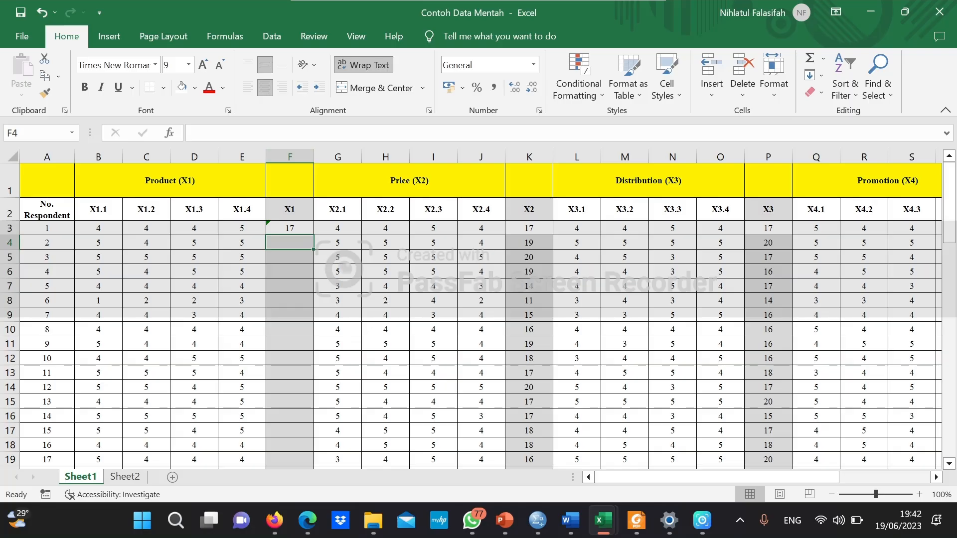
click(290, 228)
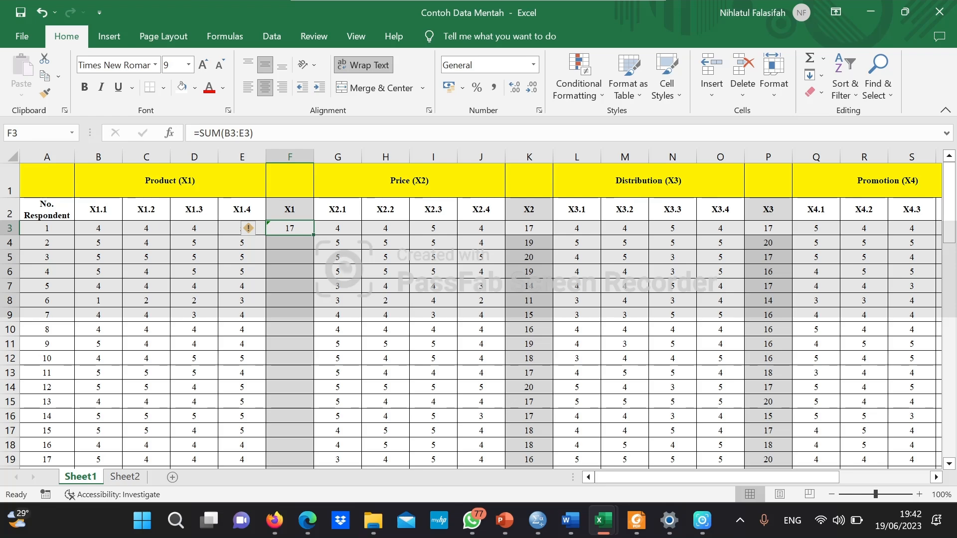
drag(313, 234, 290, 391)
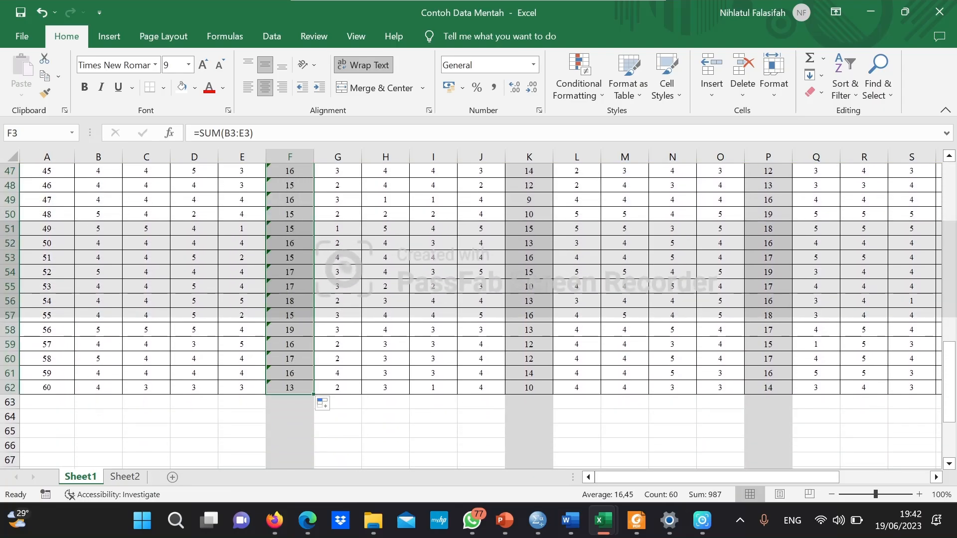
- Shade the whole X1 total column F with a darker grey theme fill
drag(949, 357, 948, 177)
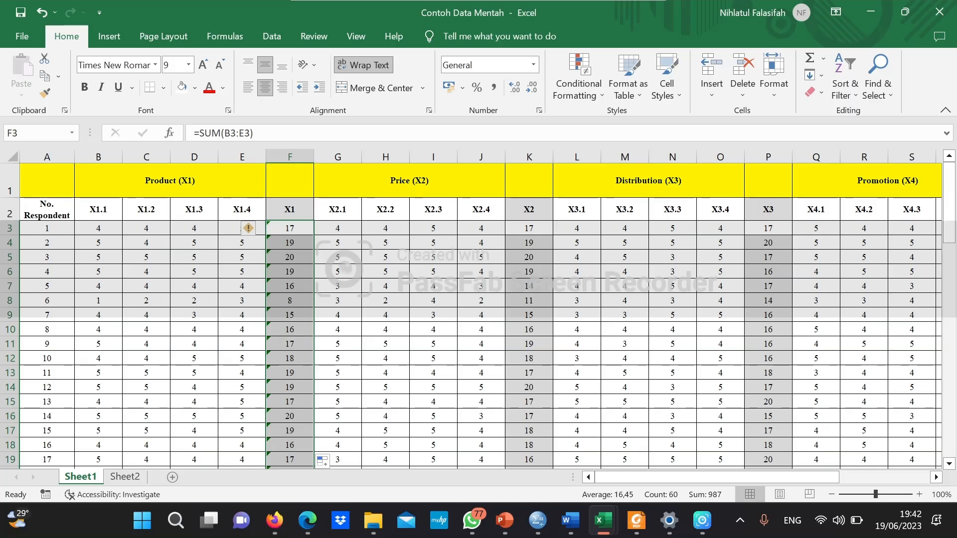
click(241, 243)
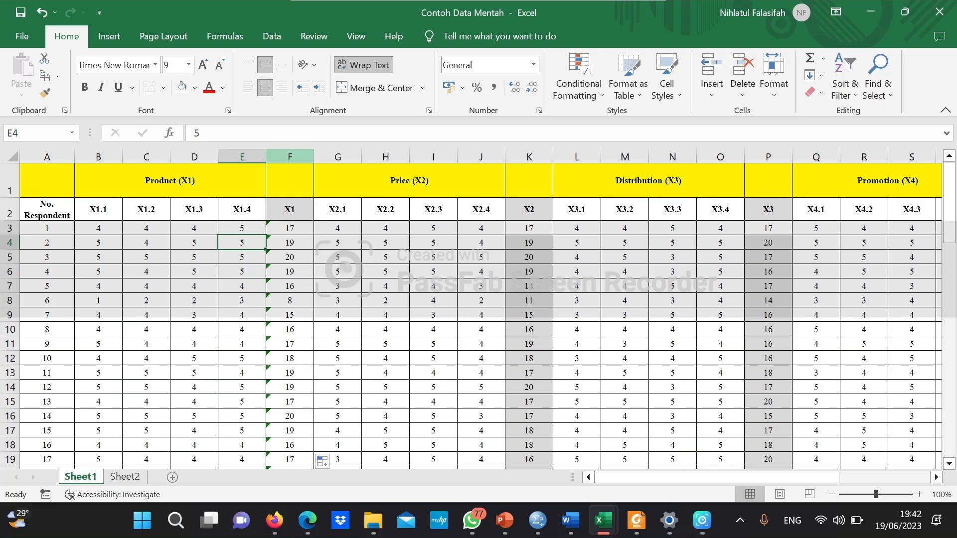
click(289, 157)
click(194, 88)
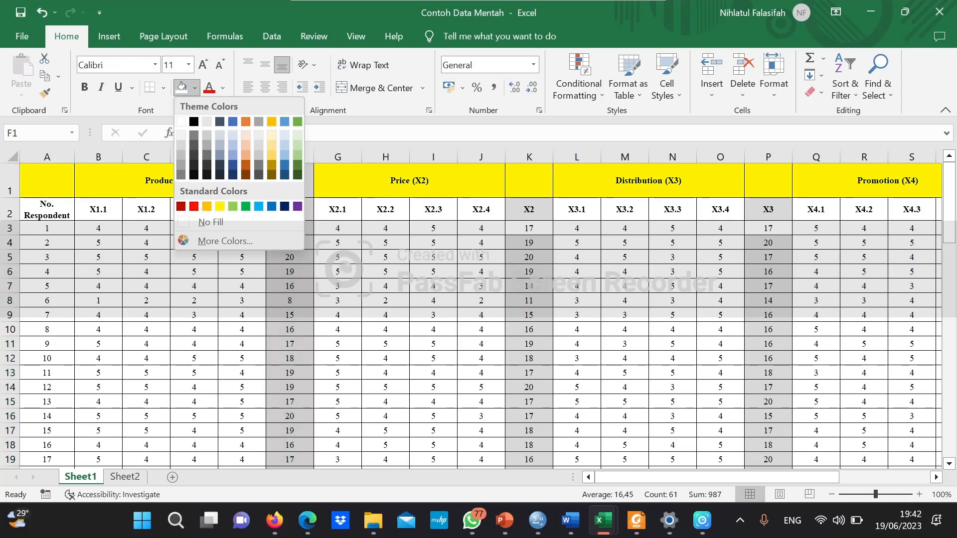
click(207, 150)
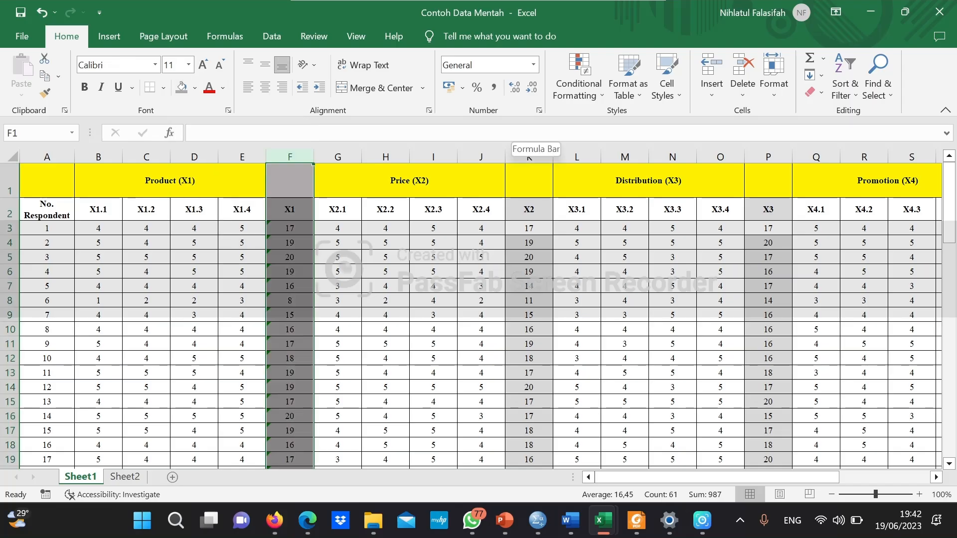
- Apply the same darker grey fill to the X2 and X3 total columns, K and P
click(529, 169)
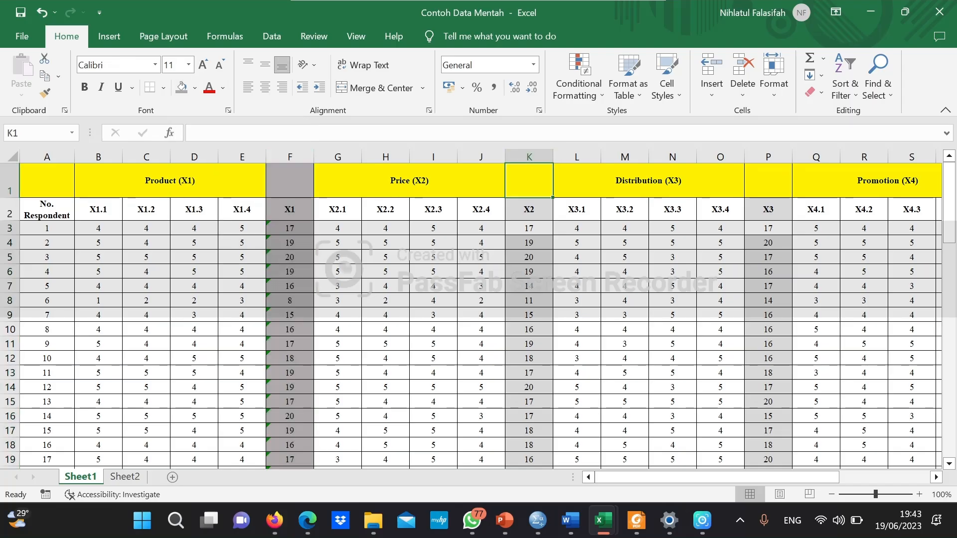
click(529, 156)
click(181, 88)
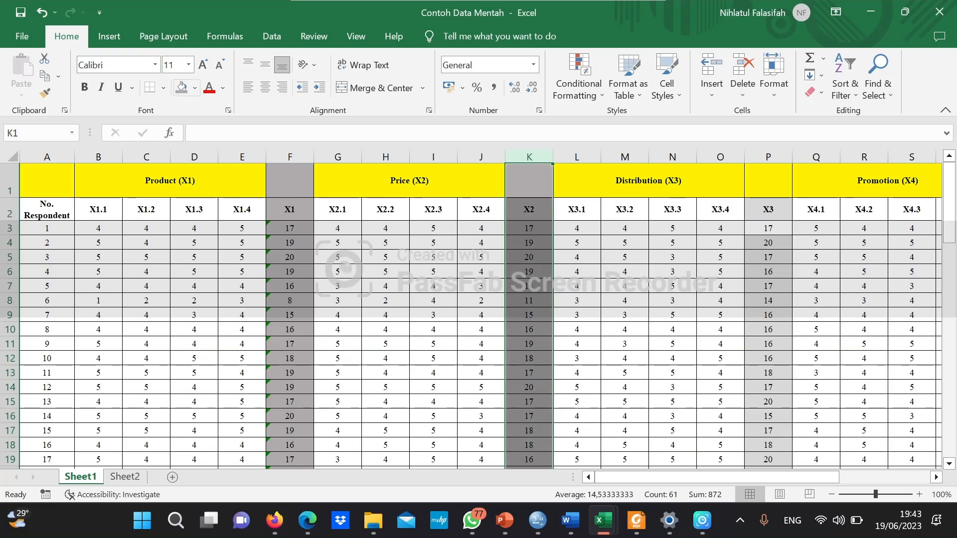
click(768, 157)
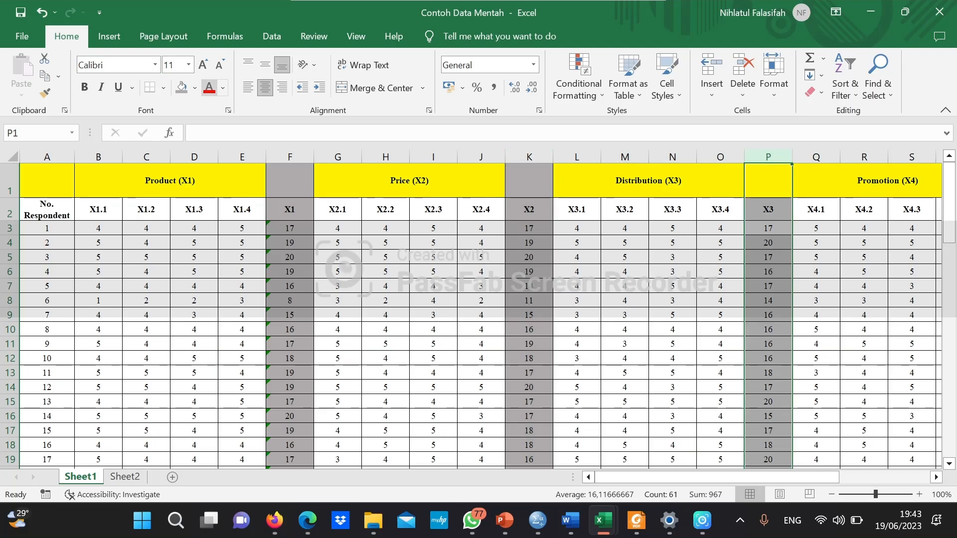
click(181, 88)
- Apply the same darker grey fill to the X4 total column U, beside the Promotion indicators
key(Right)
key(Right)
key(Right)
key(Right)
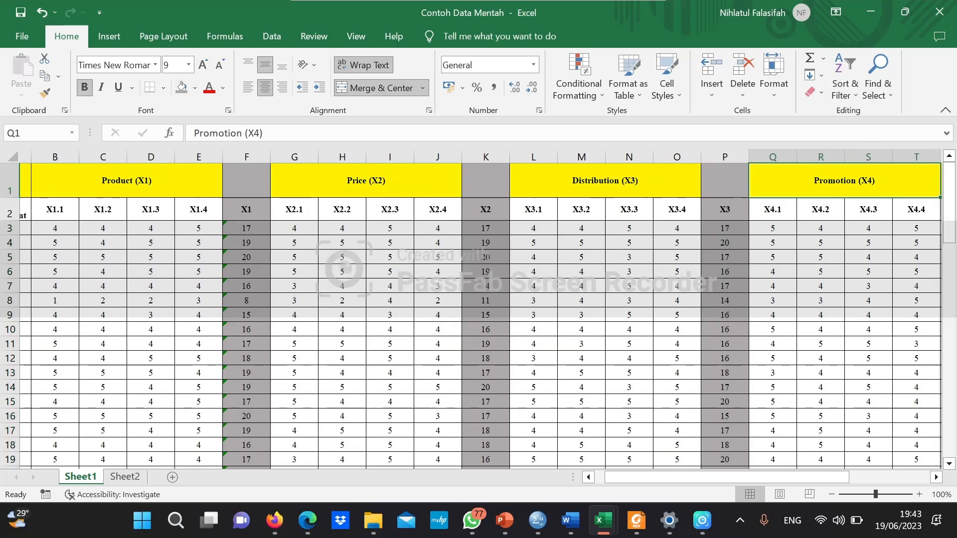
click(665, 157)
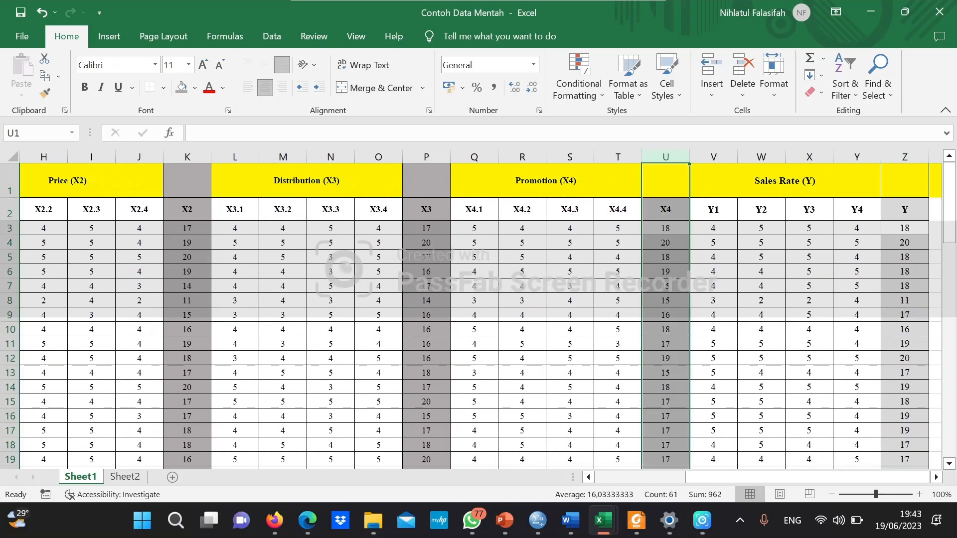
click(181, 87)
- Apply the same darker grey fill to the Y total column Z, beside the Sales Rate indicators
key(Left)
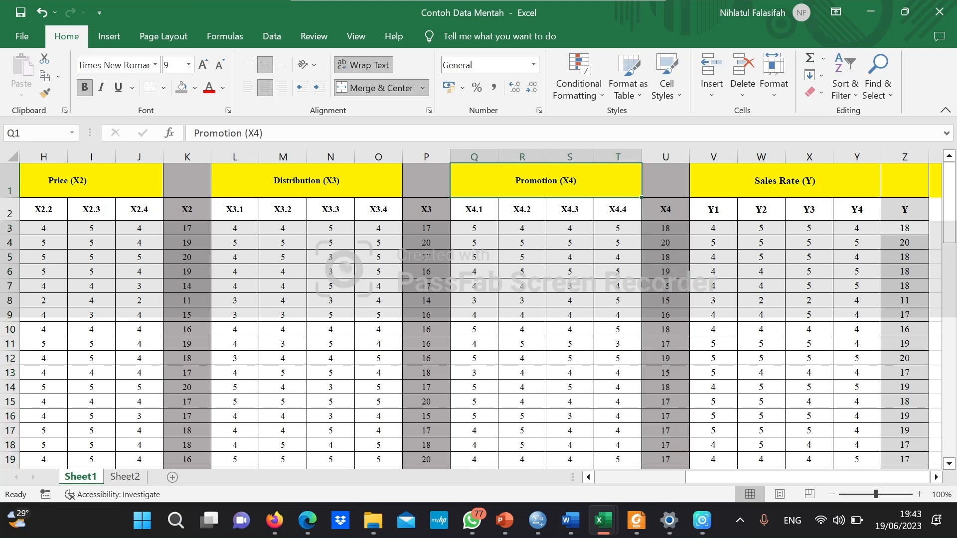
key(Right)
key(Right)
key(Right)
key(Right)
key(Right)
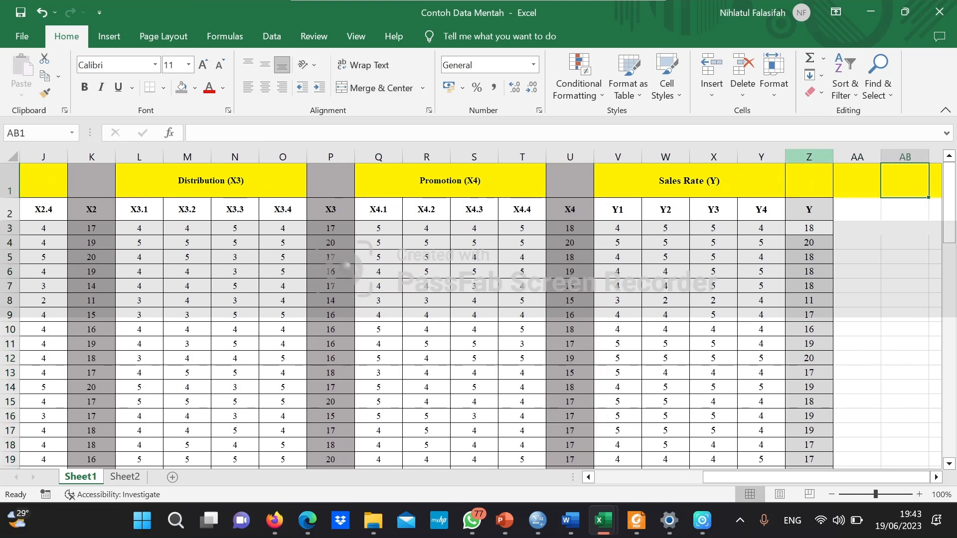
click(808, 156)
click(181, 88)
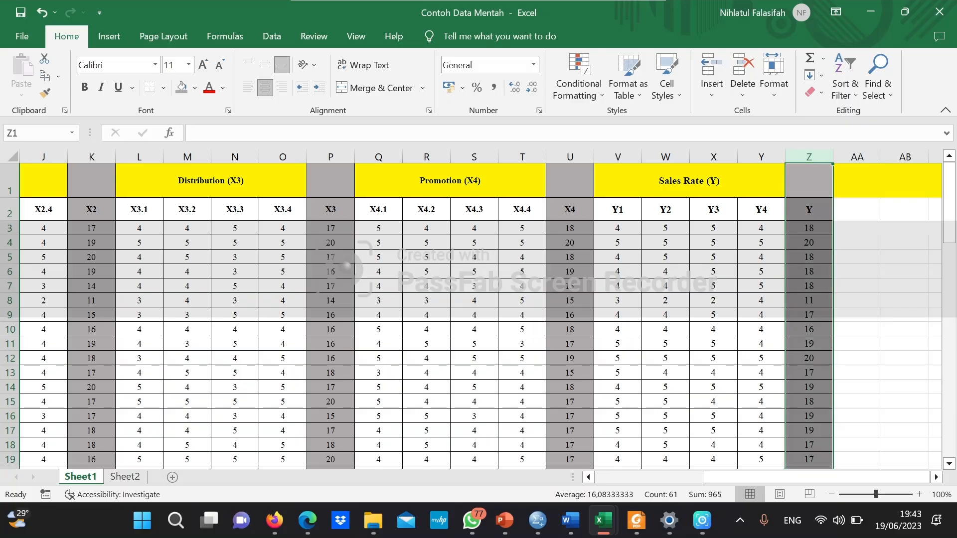
- Return to the sheet's first column, switch to the empty Untitled3 dataset in IBM SPSS Statistics and show its Variable View
click(139, 271)
key(Left)
key(Home)
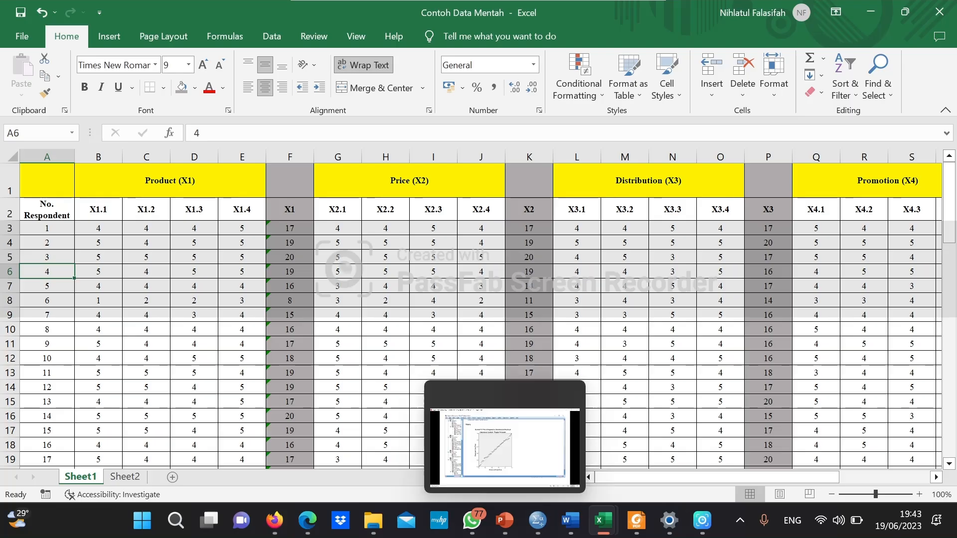
mouse_move(537, 521)
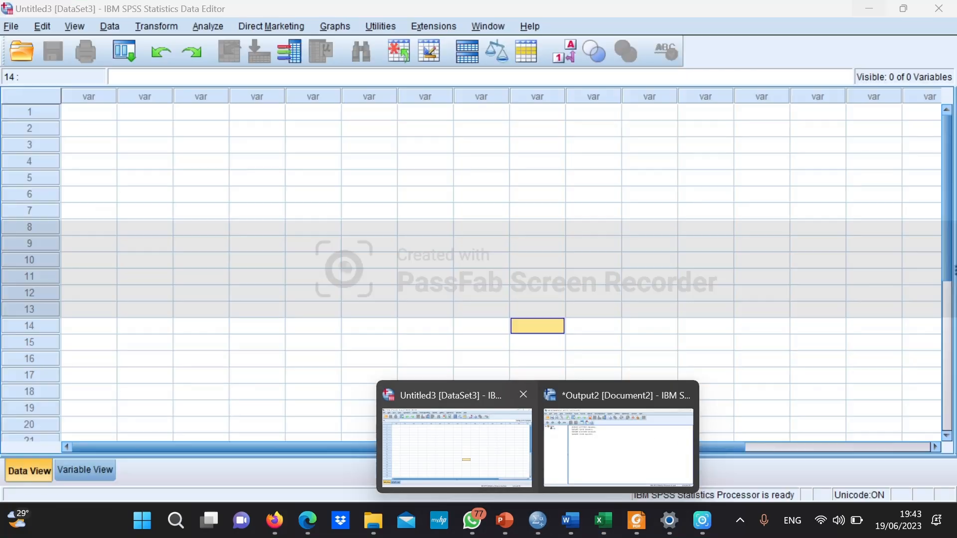
click(463, 448)
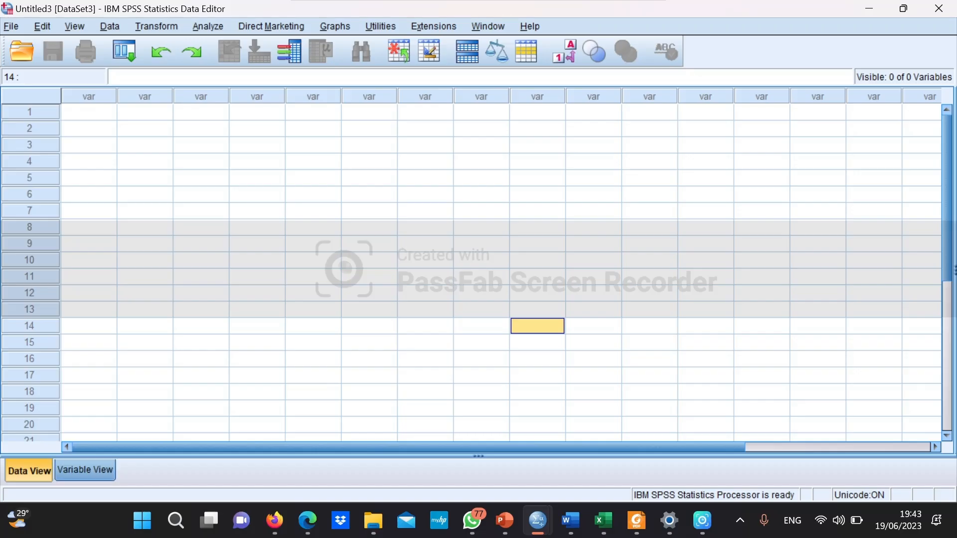
click(85, 470)
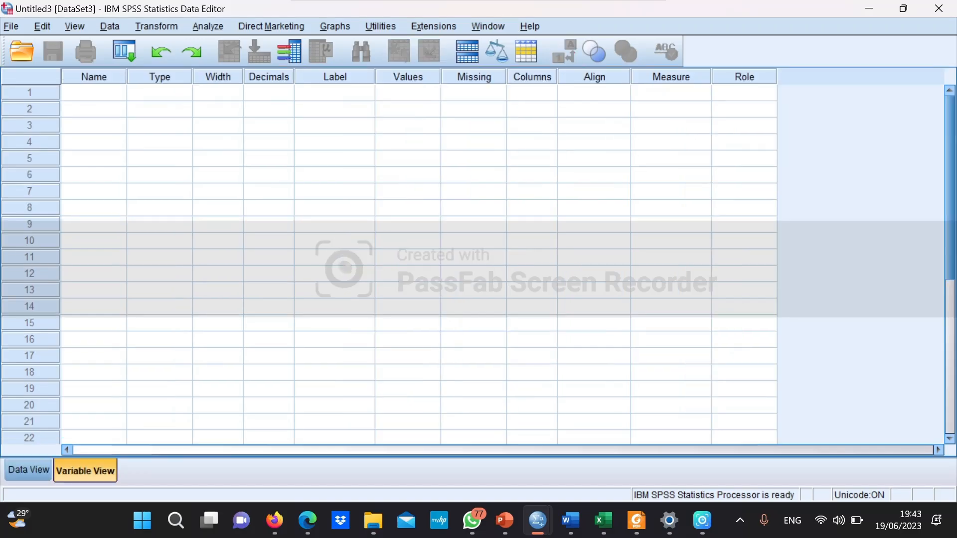
click(28, 469)
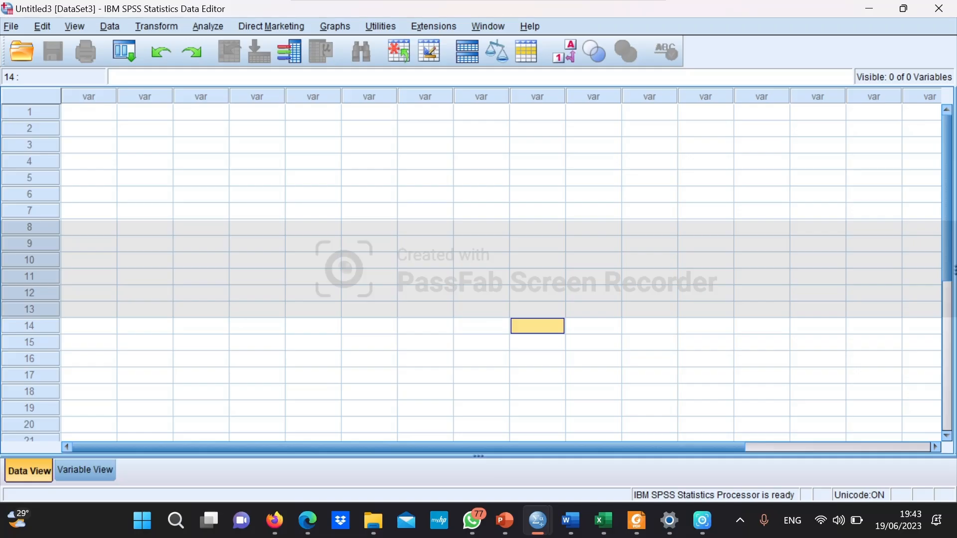
click(85, 470)
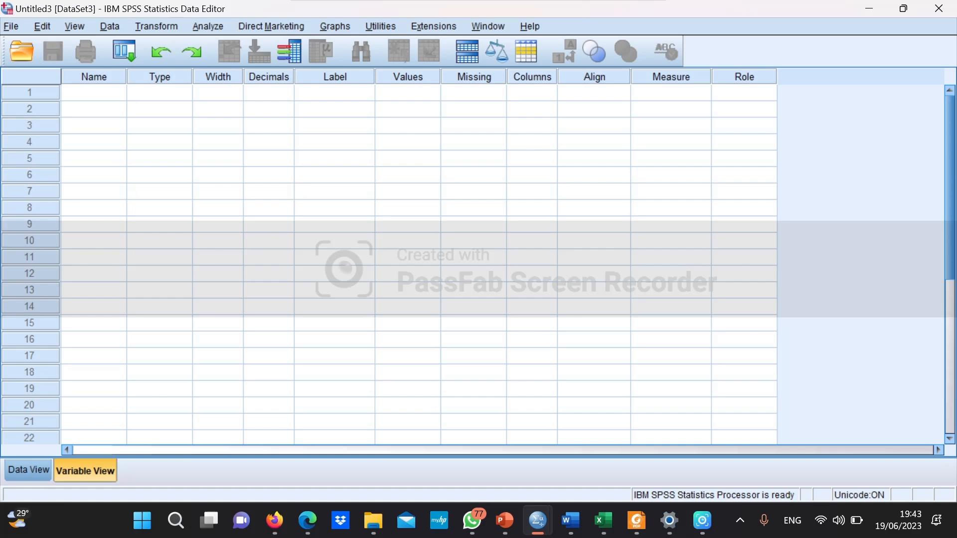
- Define the Product variables X1.1, X1.2, X1.3, X1.4 and the total X1 in rows 1 to 5
click(93, 92)
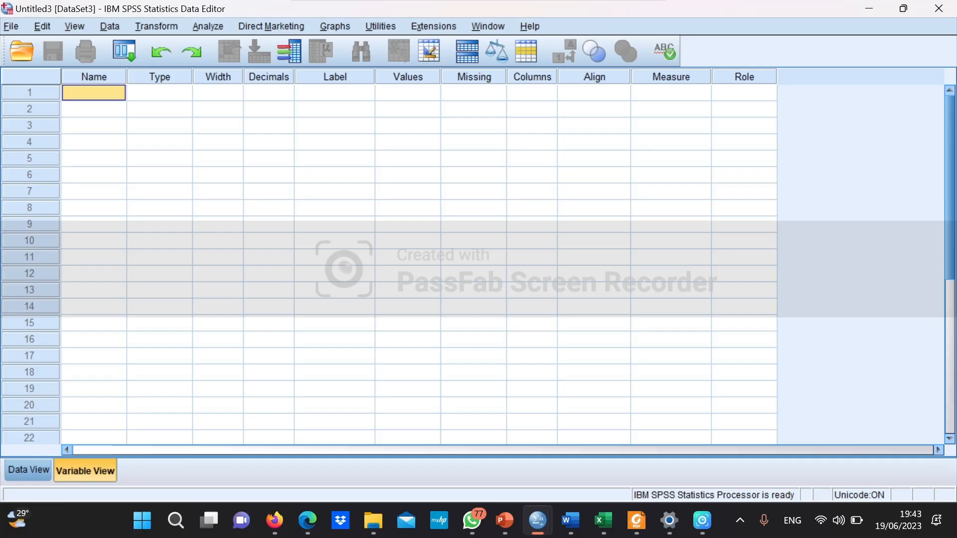
text(X1.1)
key(Return)
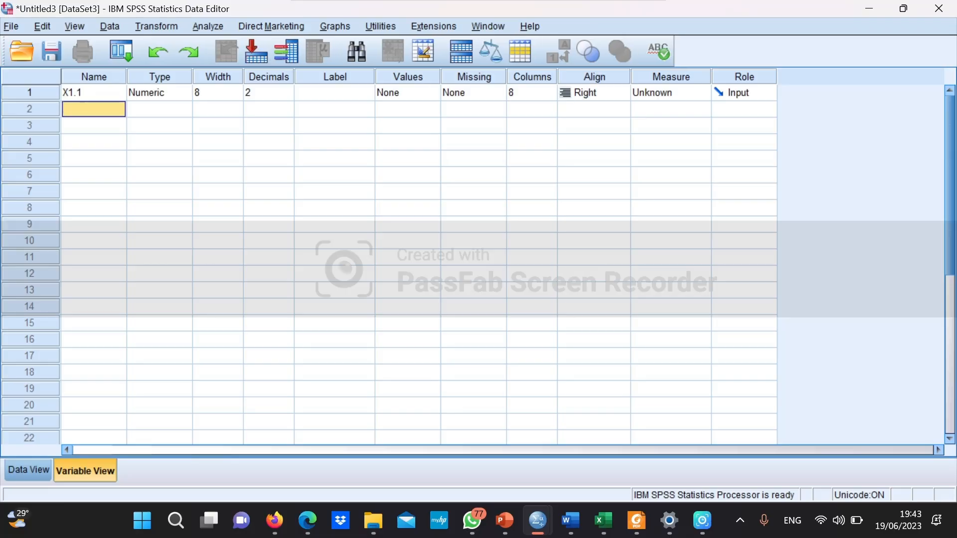
text(X1.2)
key(Return)
text(X1.)
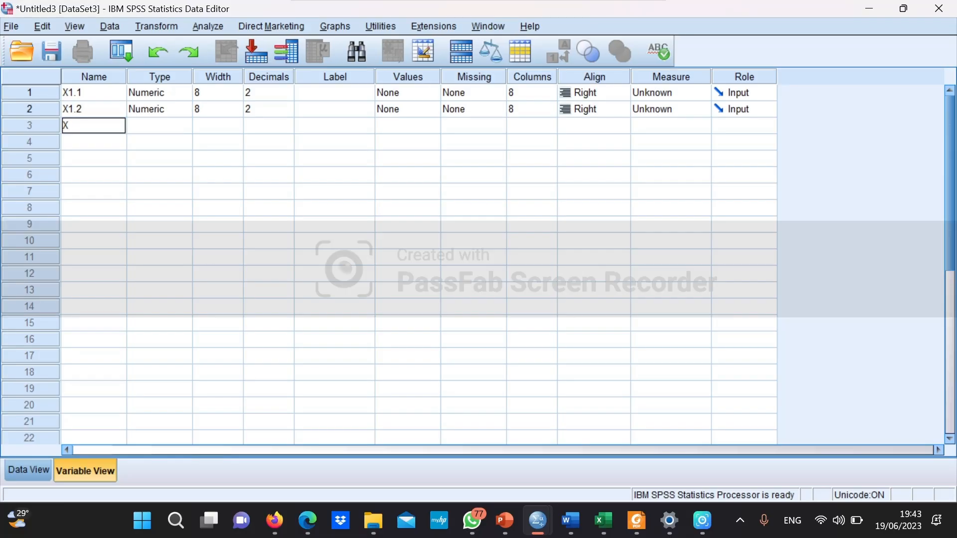
text(3)
key(Return)
text(X1.4)
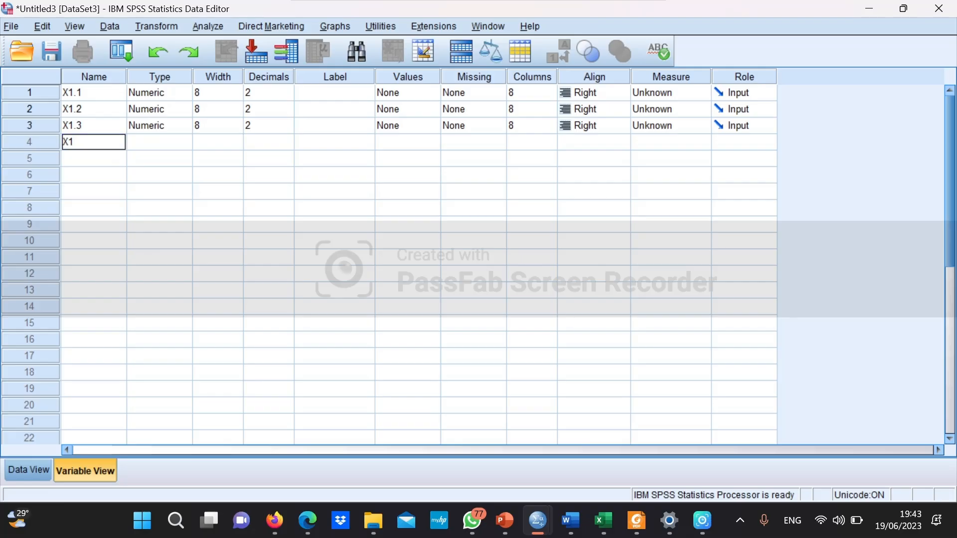
key(Return)
text(X1)
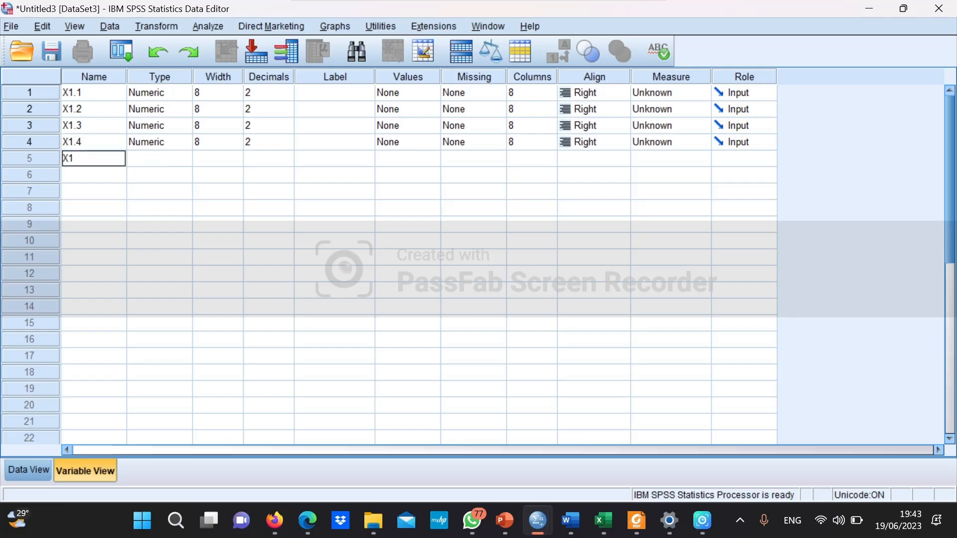
key(Return)
- Define the Price variables X2.1, X2.2, X2.3, X2.4 and the total X2 in rows 6 to 10
text(X2.1)
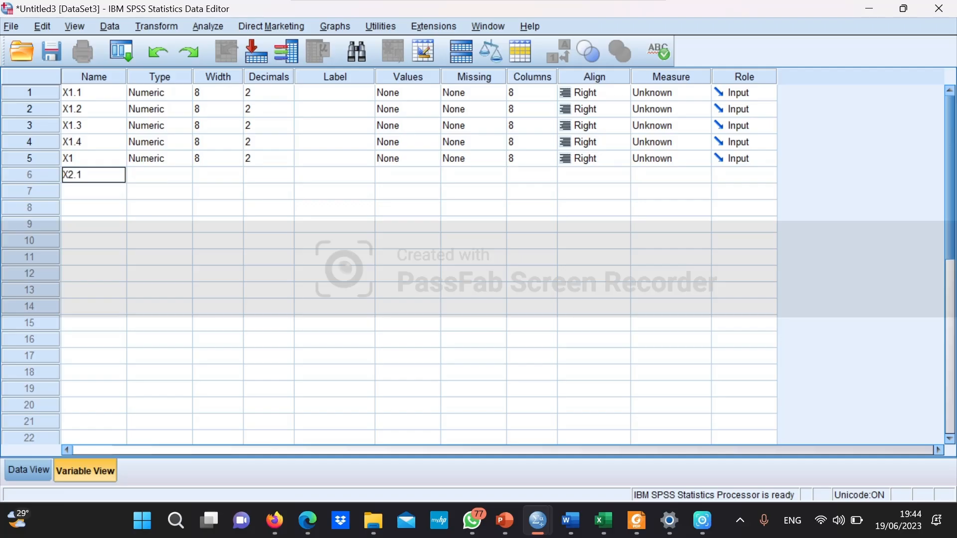
key(Return)
text(X)
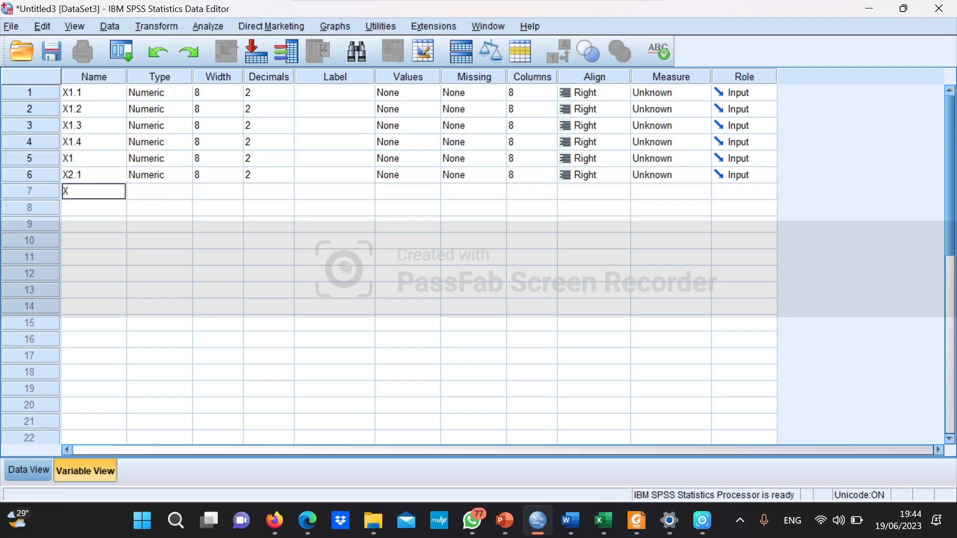
text(2.2)
key(Return)
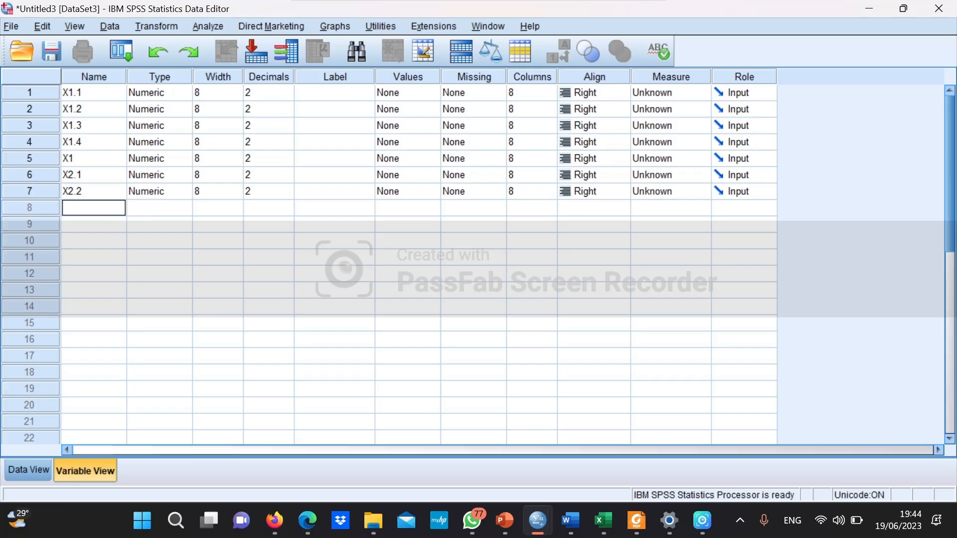
text(X2.3)
key(Return)
text(X2.4)
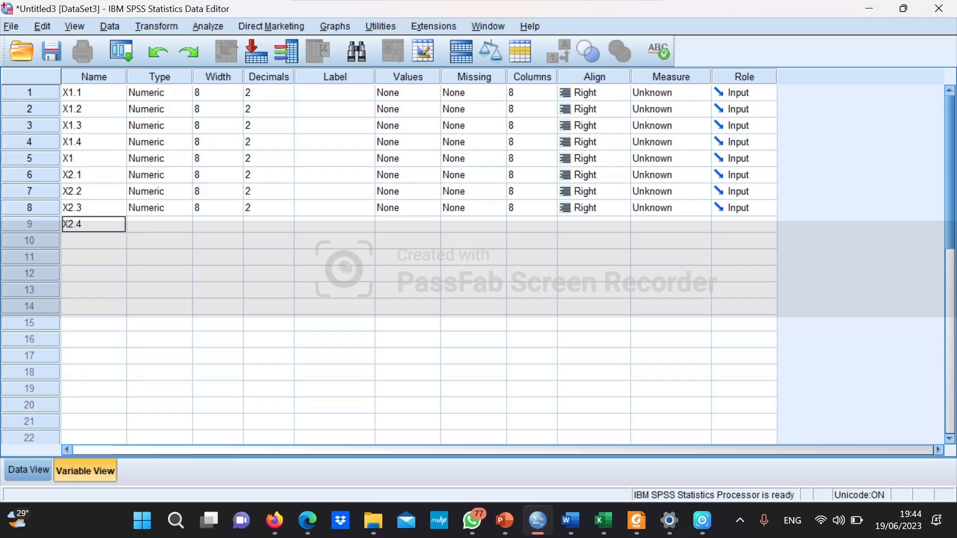
key(Return)
text(X)
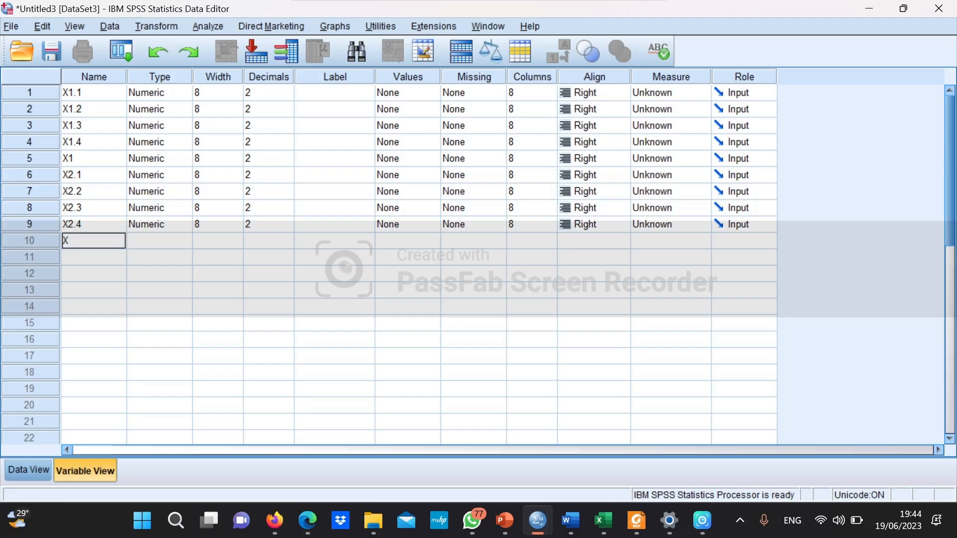
text(2)
key(Return)
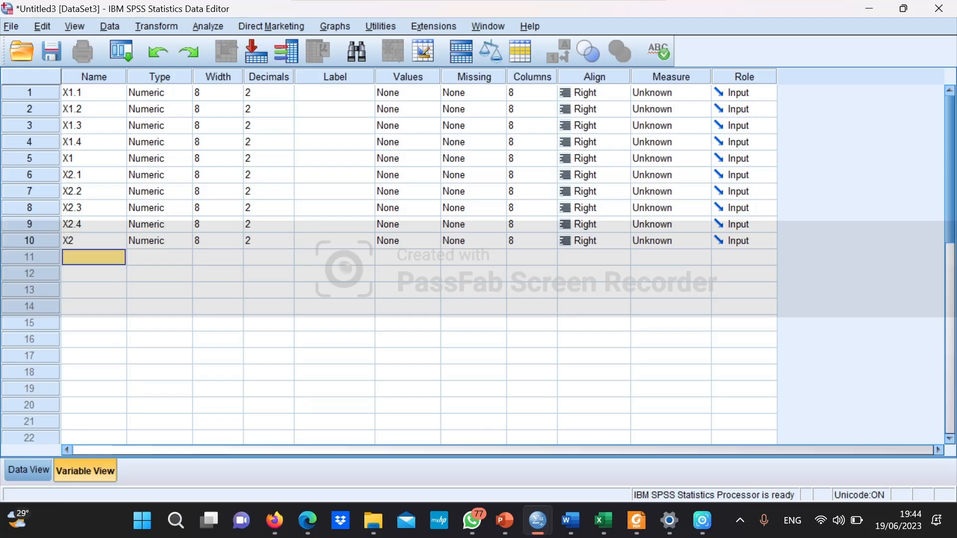
- Define the Distribution variables X3.1, X3.2, X3.3, X3.4 and the total X3 in rows 11 to 15
text(X3.1)
key(Return)
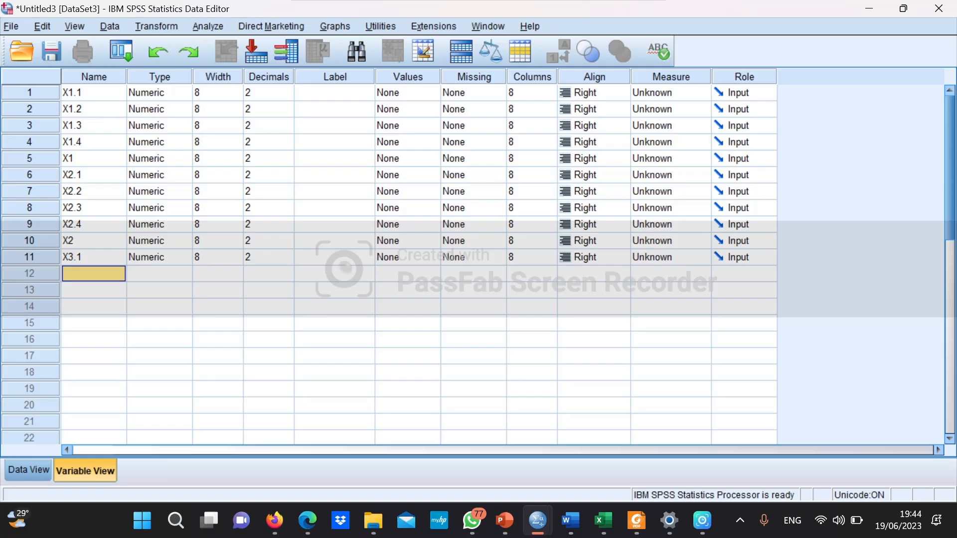
text(X3.2)
key(Return)
text(X4)
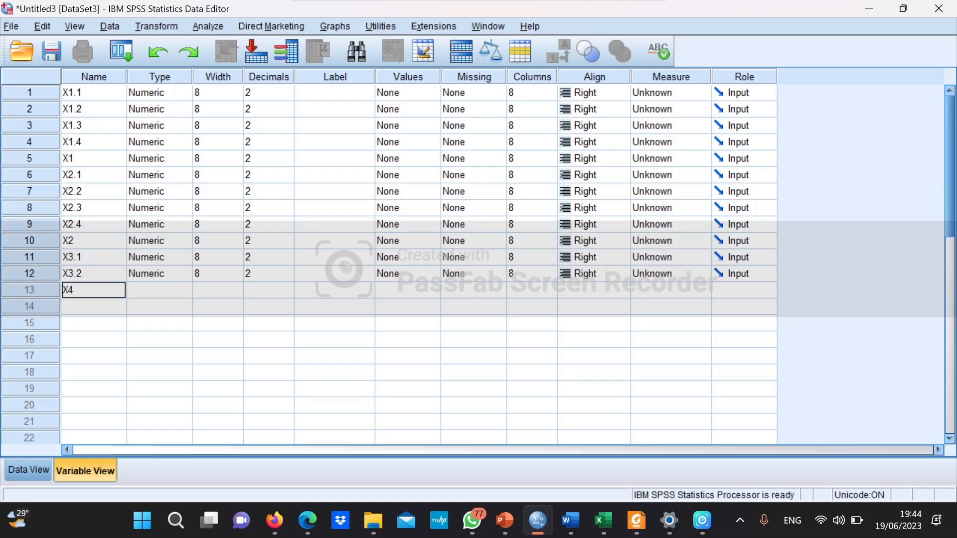
key(BackSpace)
text(3.3)
key(Return)
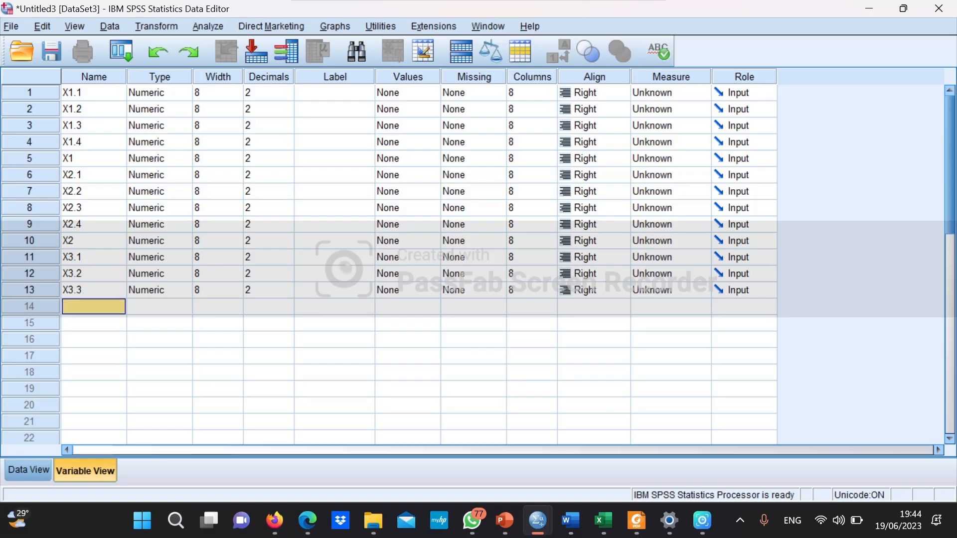
text(X3.4)
key(Return)
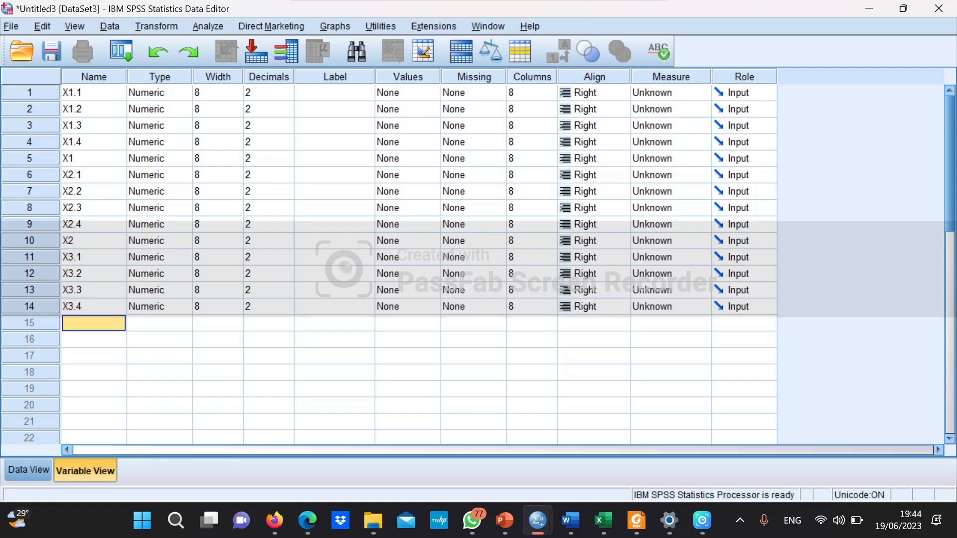
text(X3)
key(Return)
- Define the variables X4.1, X4.2, X4.3, X4.4 and the total X4 in rows 16 to 20
text(X4)
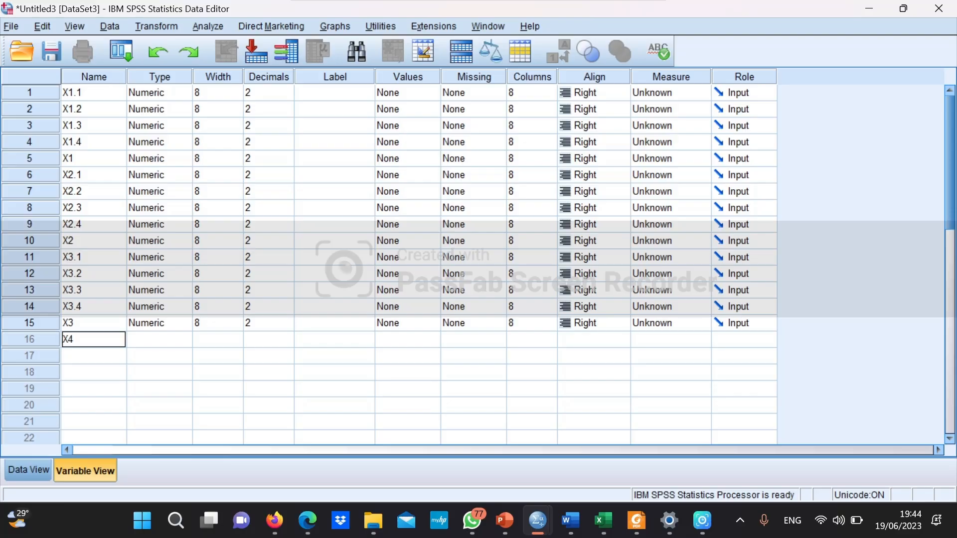
text(4.1)
key(Return)
key(Up)
text(X4.1)
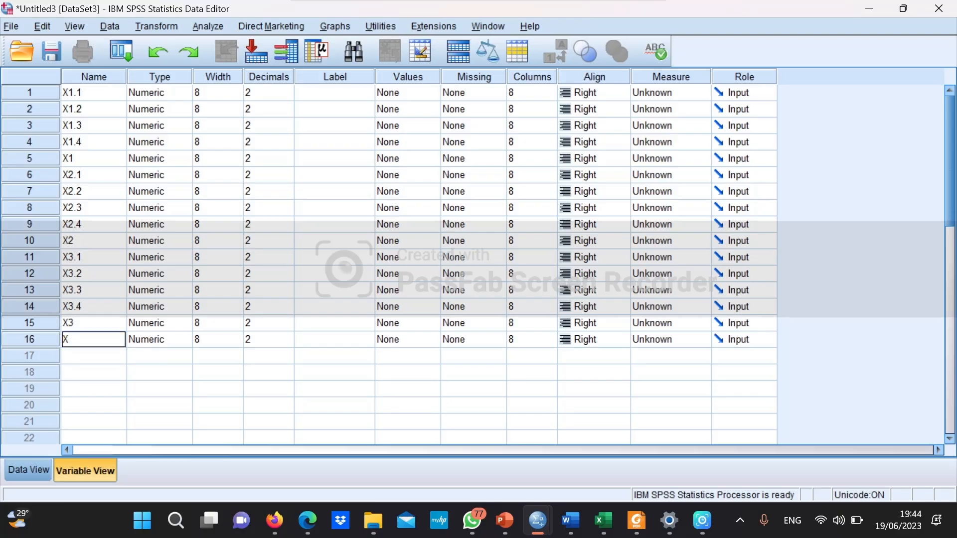
key(Return)
text(X)
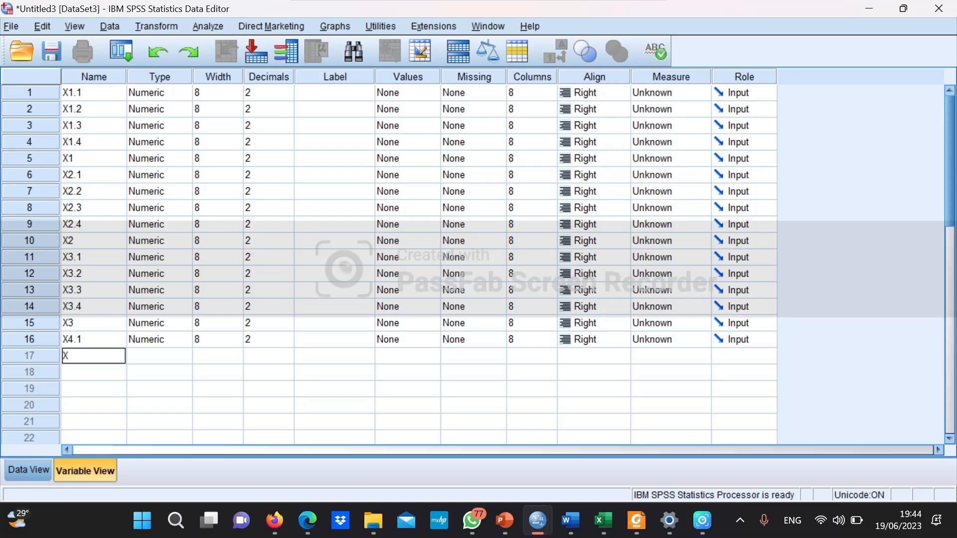
text(4.2)
key(Return)
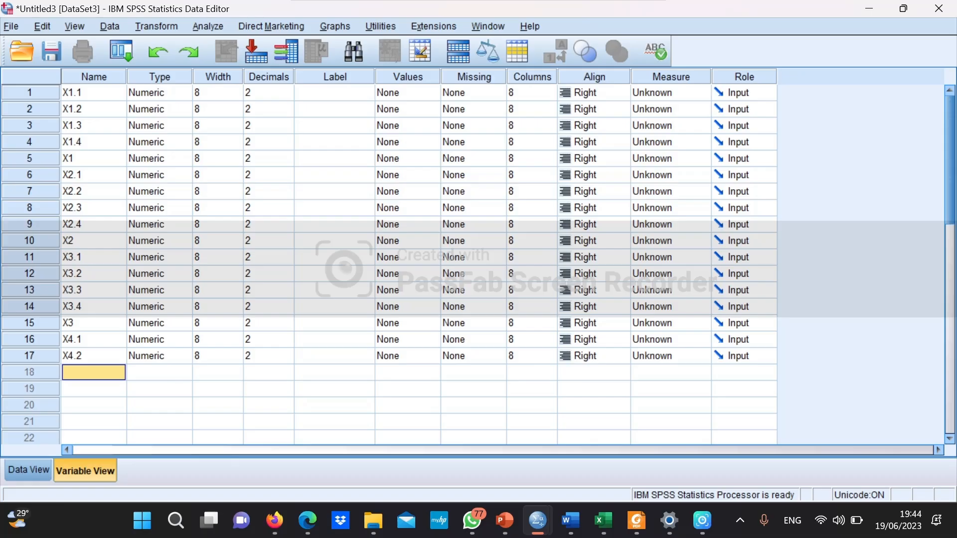
text(X4.3)
key(Return)
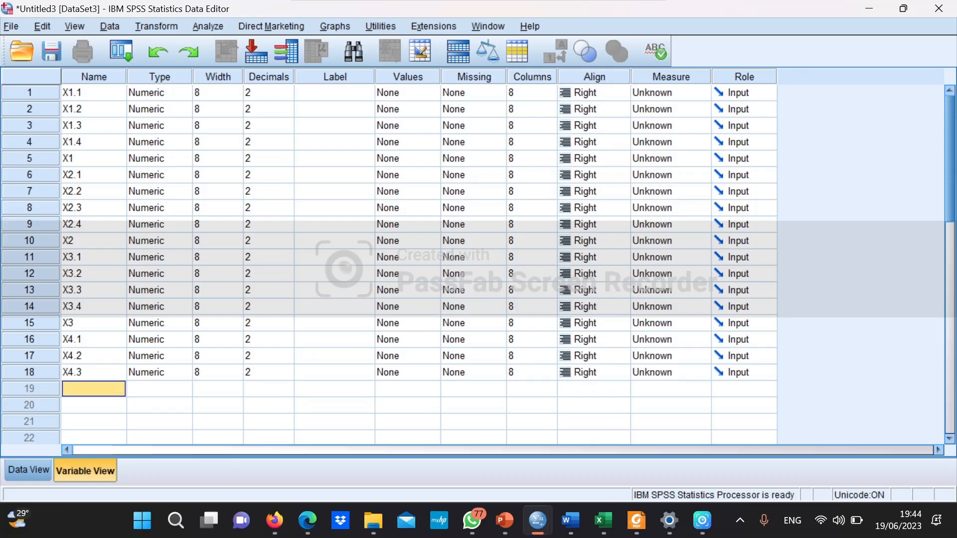
text(X4.4)
key(Return)
text(X)
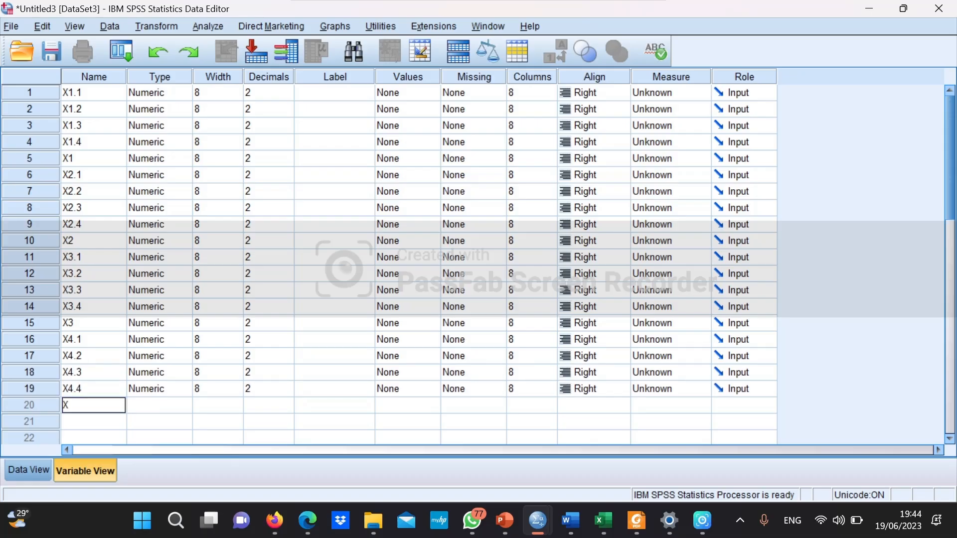
text(4)
key(Return)
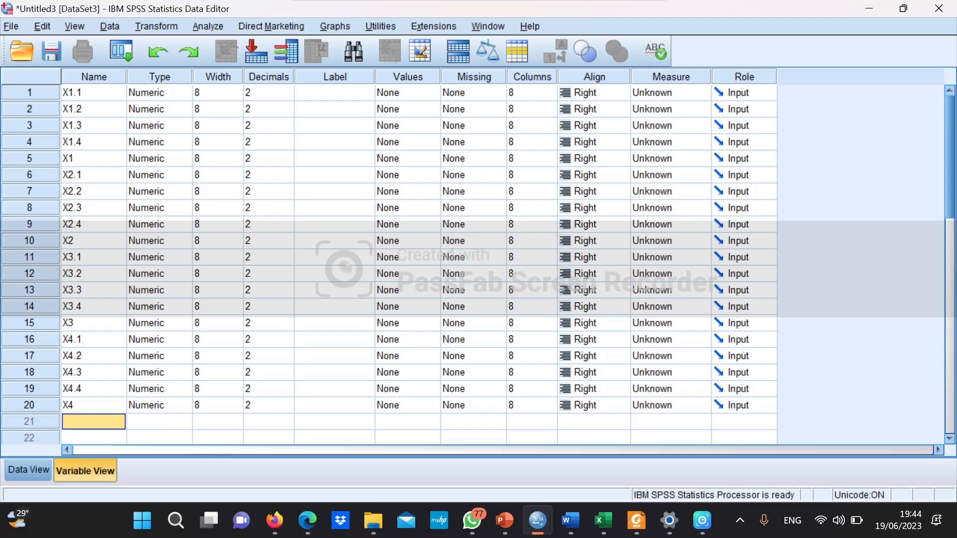
- Define the variables Y1, Y2, Y3, Y4 and the total Y in rows 21 to 25
text(Y1)
key(Return)
text(Y2)
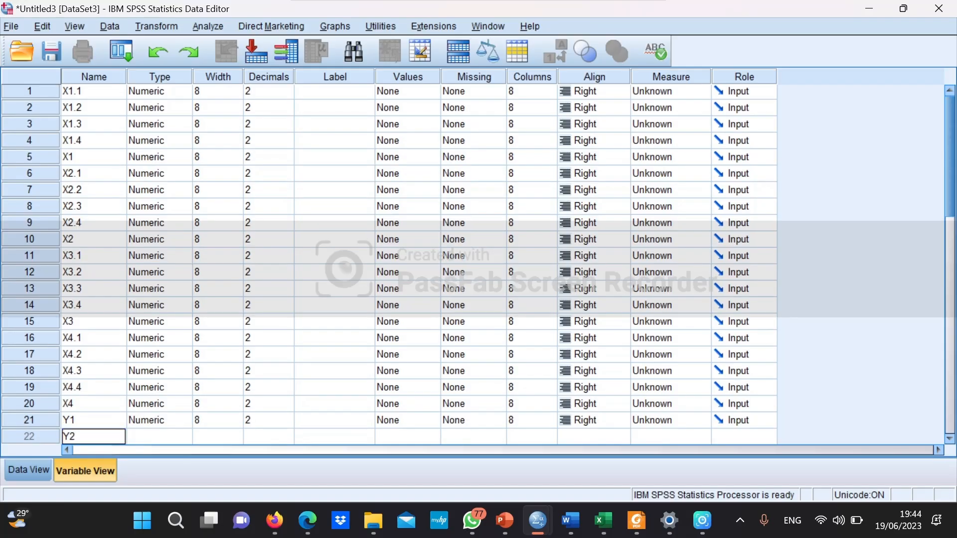
key(Return)
text(Y3)
key(Return)
text(Y4)
key(Return)
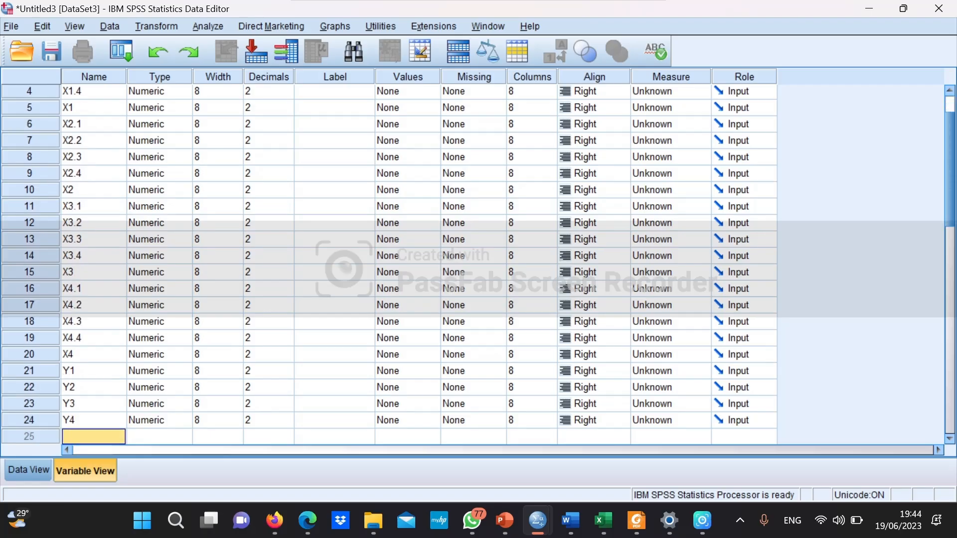
text(Y)
key(Return)
- Review the defined variables from Y back up to X1.1 and check the Type column
key(Up)
key(Up)
key(Up)
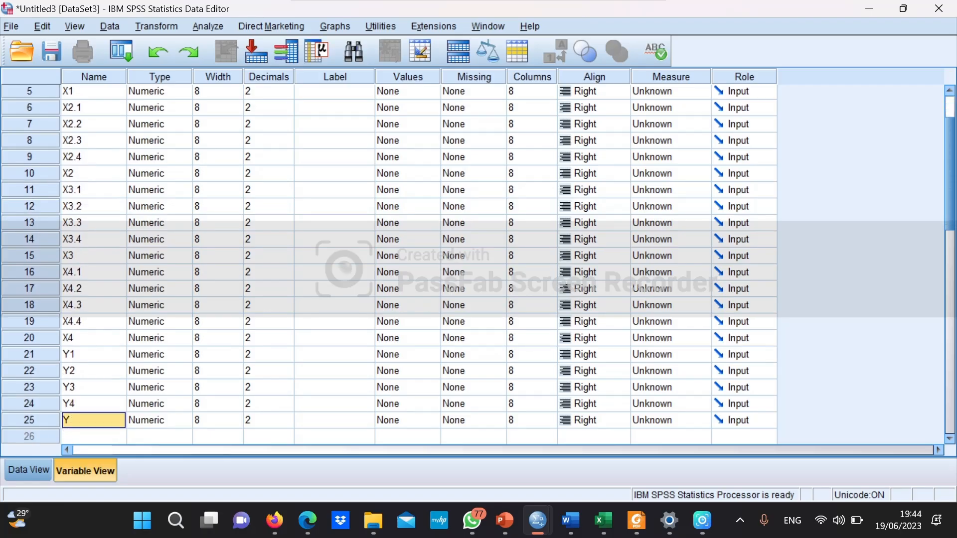
key(Down)
key(Down)
key(Down)
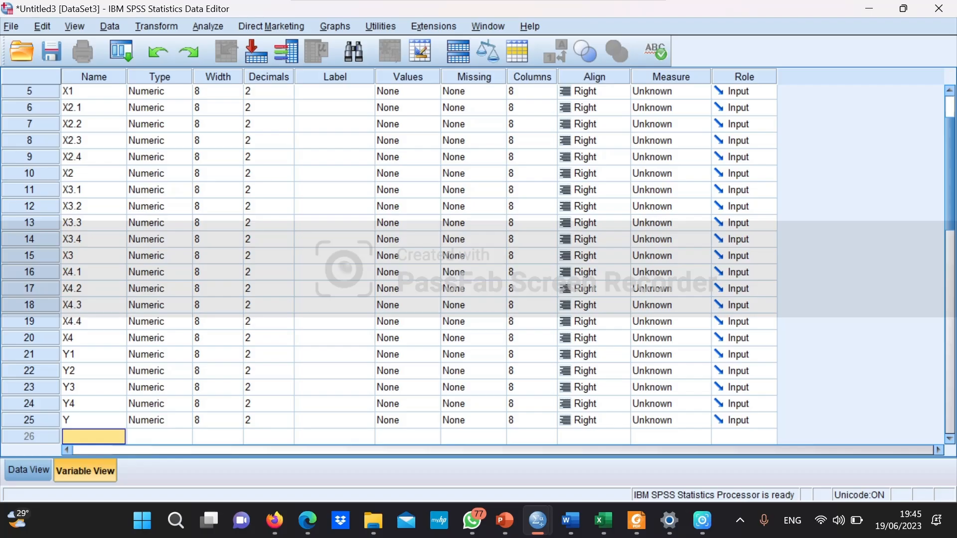
key(Up)
key(Up)
key(Up)
key(Up)
key(Up)
key(Up)
key(Up)
key(Up)
key(Up)
key(Up)
key(Up)
key(Up)
key(Up)
key(Up)
key(Up)
key(Up)
key(Up)
key(Up)
key(Up)
key(Up)
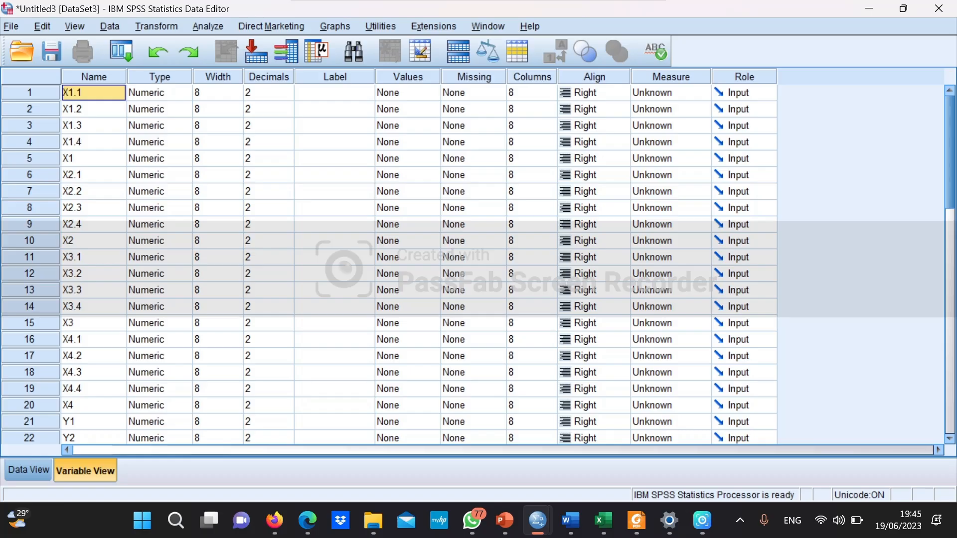
click(159, 77)
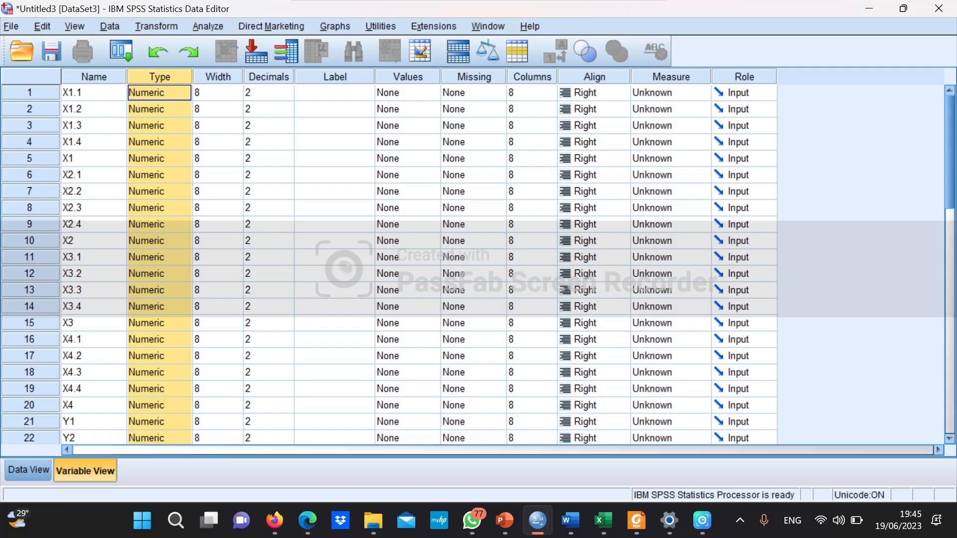
- Add value labels to X1.1 for 1 as "Sangat Tidak Setuju" and 2 as "Tidak Setuju"
click(408, 92)
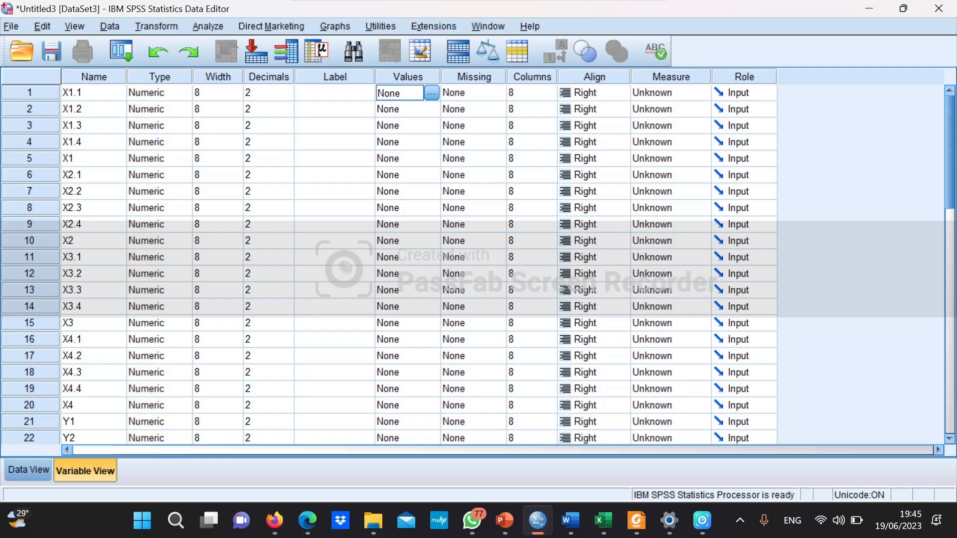
click(431, 93)
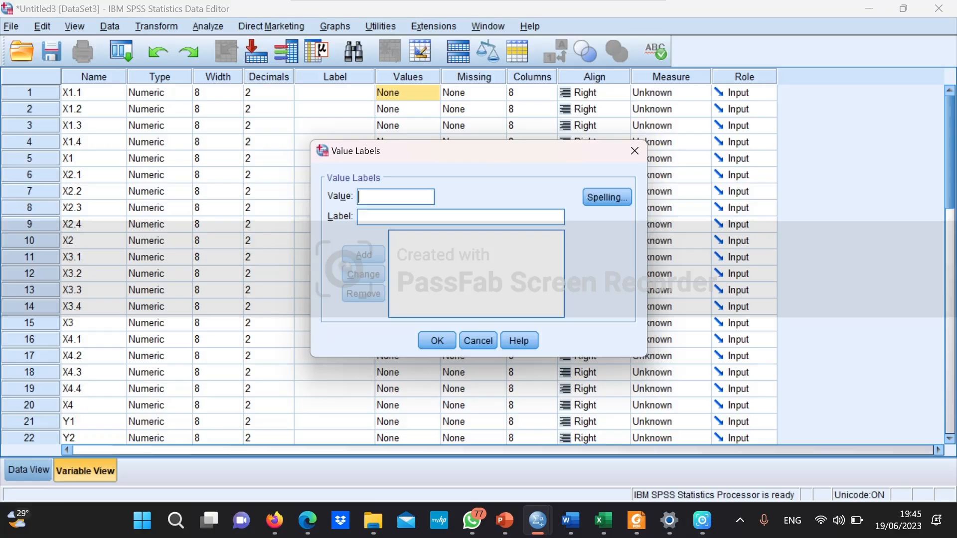
text(1Sangat Ti)
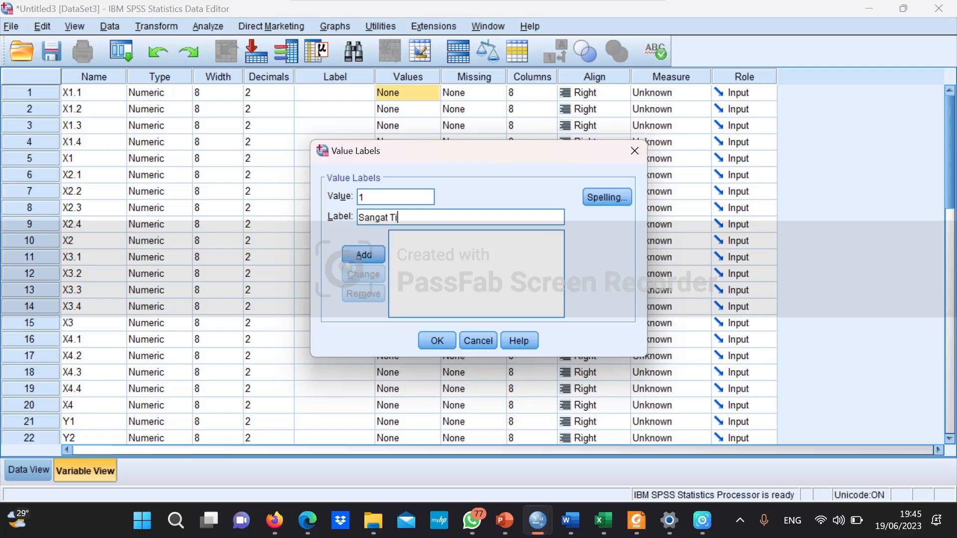
text(dak Setuju)
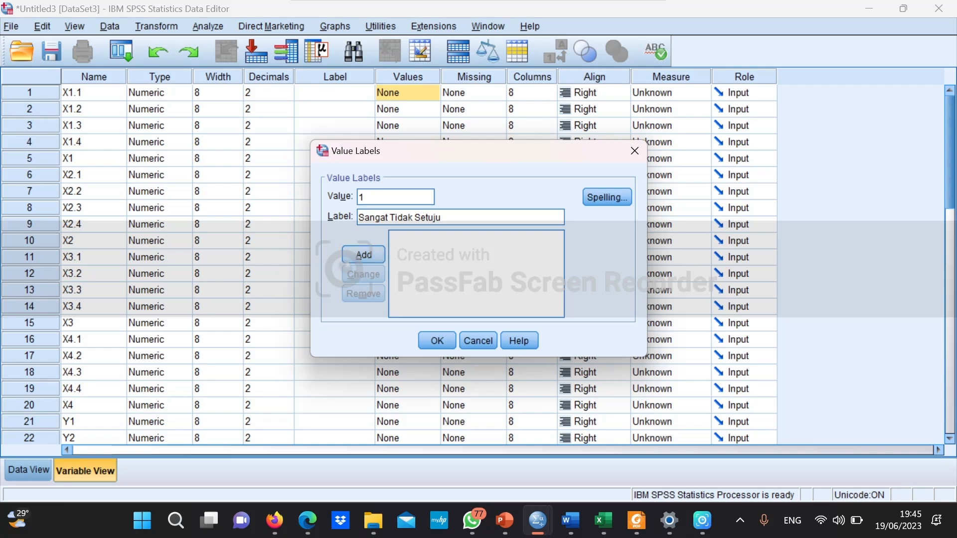
key(Tab)
key(Return)
text(2)
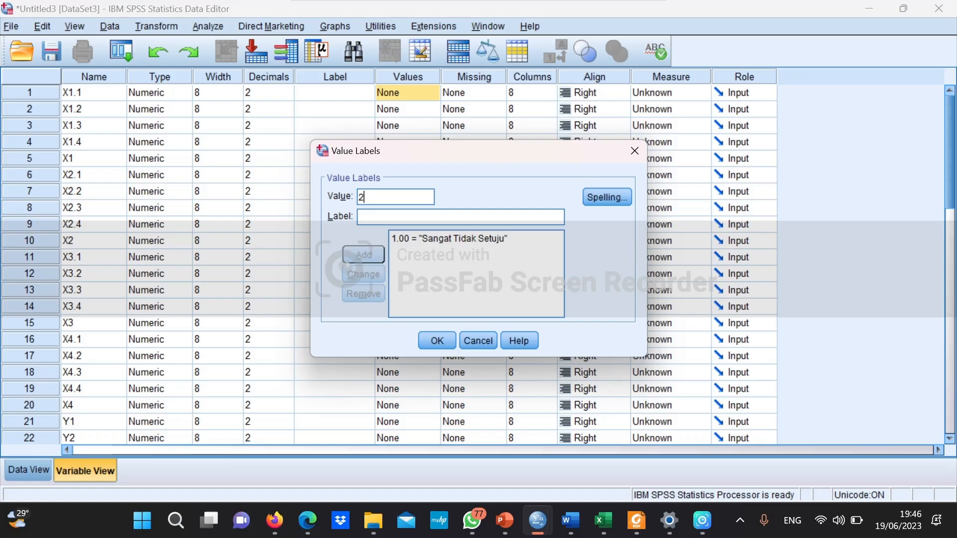
key(Tab)
text(Tidak Setuju)
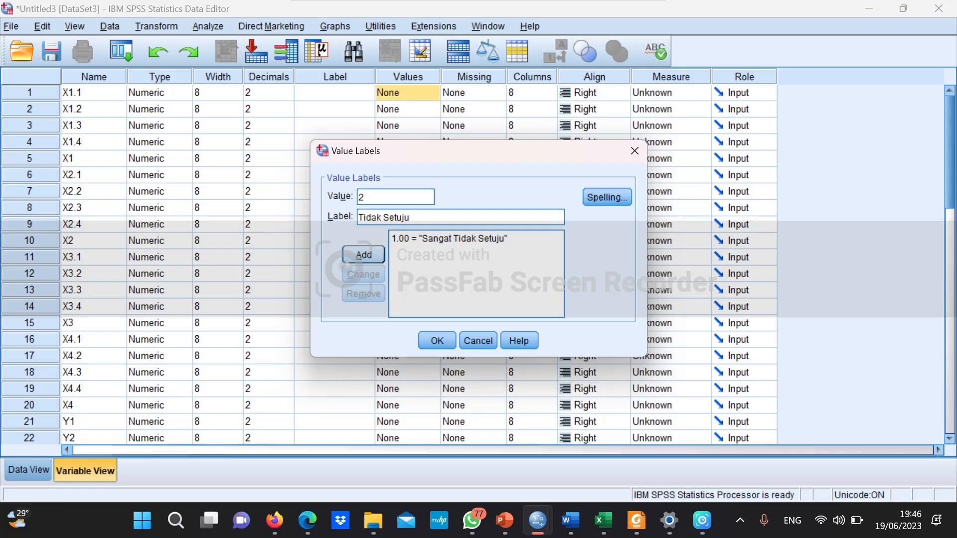
key(Return)
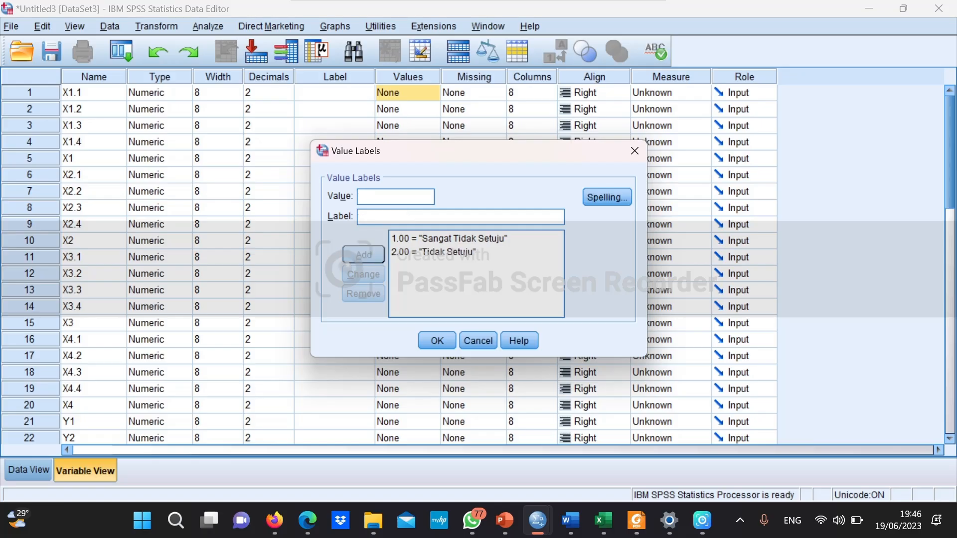
- Add the X1.1 value labels for 3 as "Ragu-Ragu" and 4 as "Setuju"
text(3)
key(Tab)
text(Rag)
text(-Ragu)
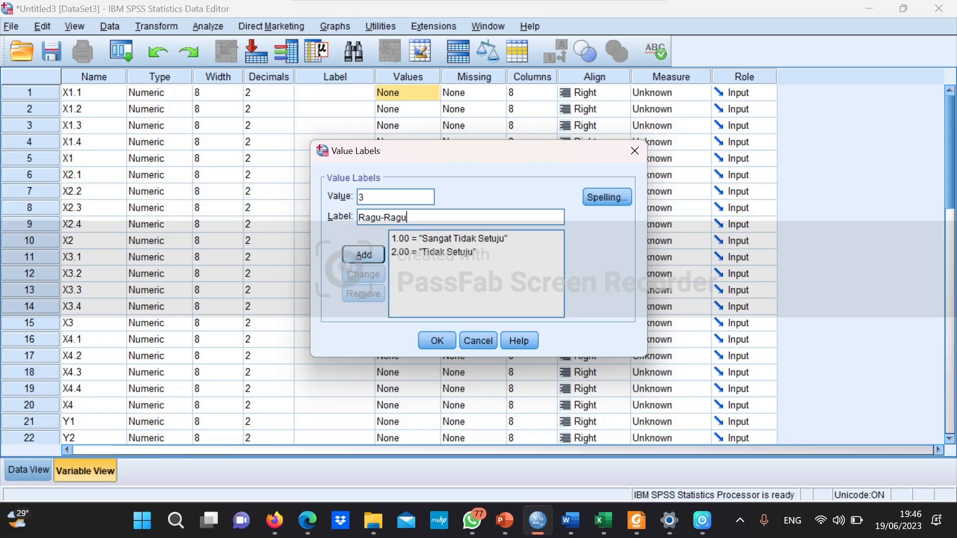
key(Return)
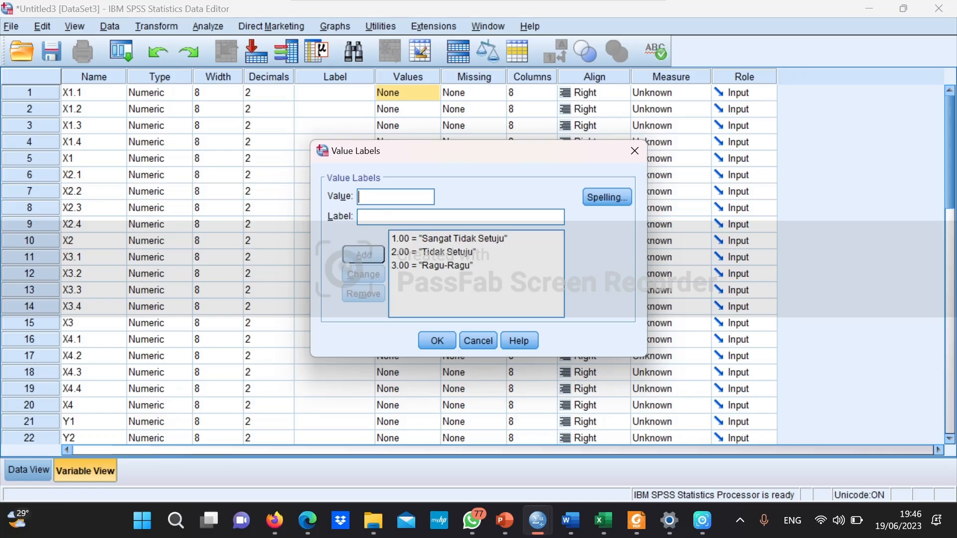
text(4)
key(Tab)
text(Setuju)
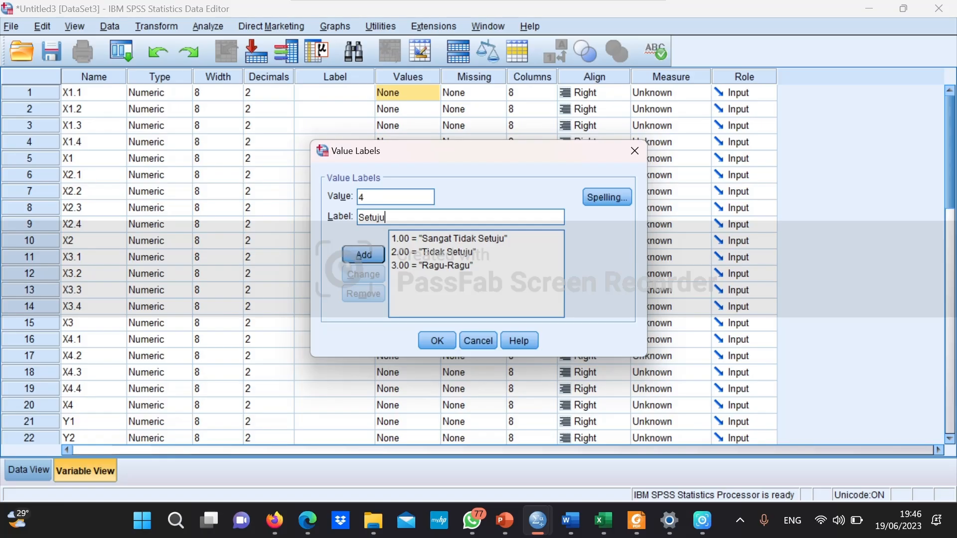
key(Return)
- Add the value label for 5 as "Sangat Setuju" and apply the label set to X1.1
text(5)
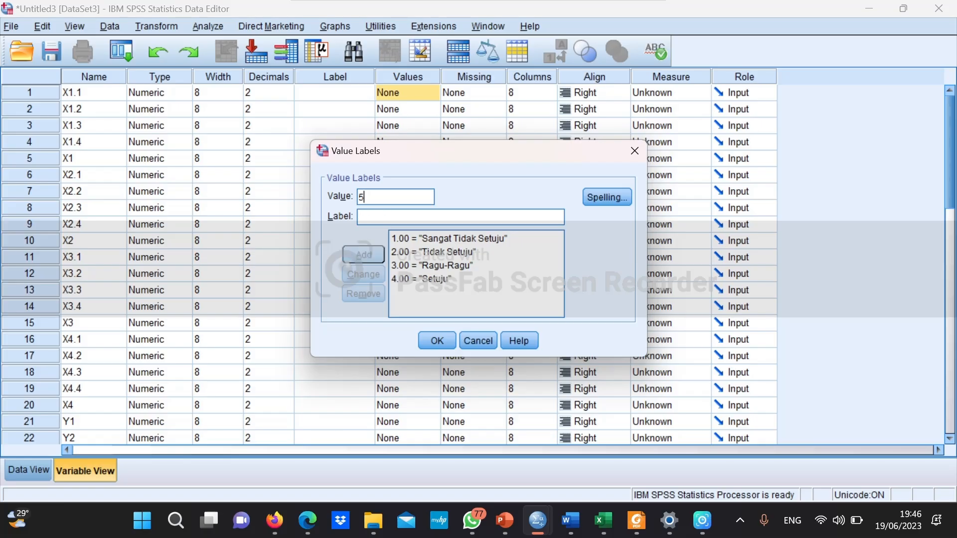
key(Tab)
text(Sangat )
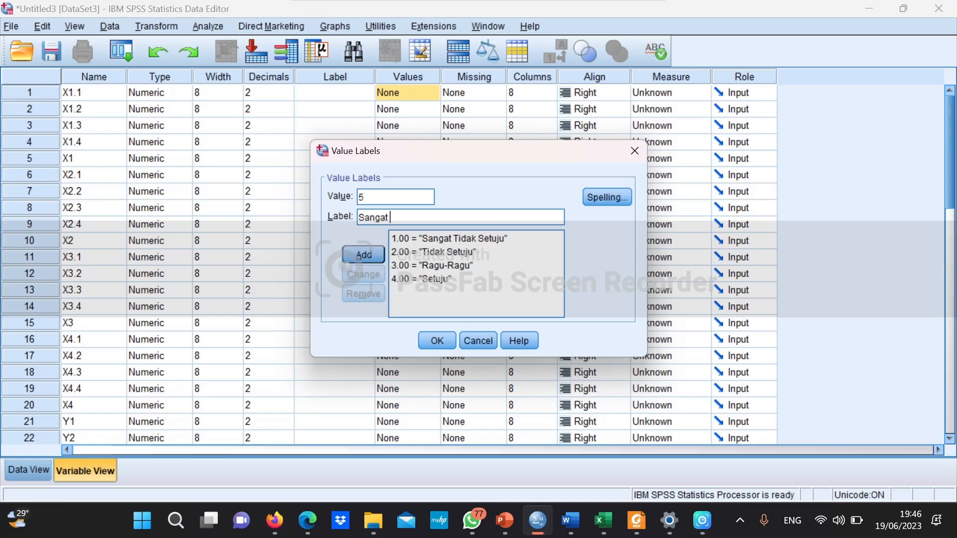
text(Setuju)
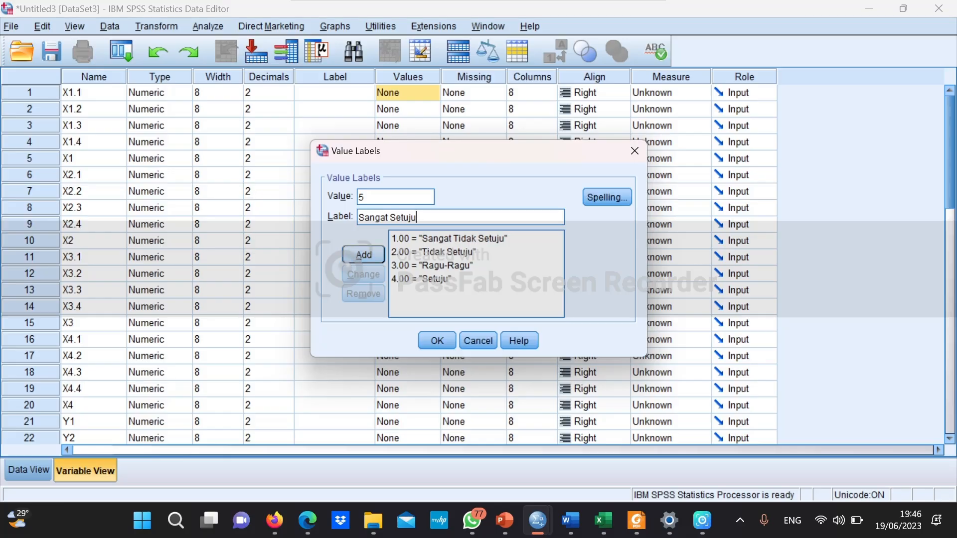
key(Return)
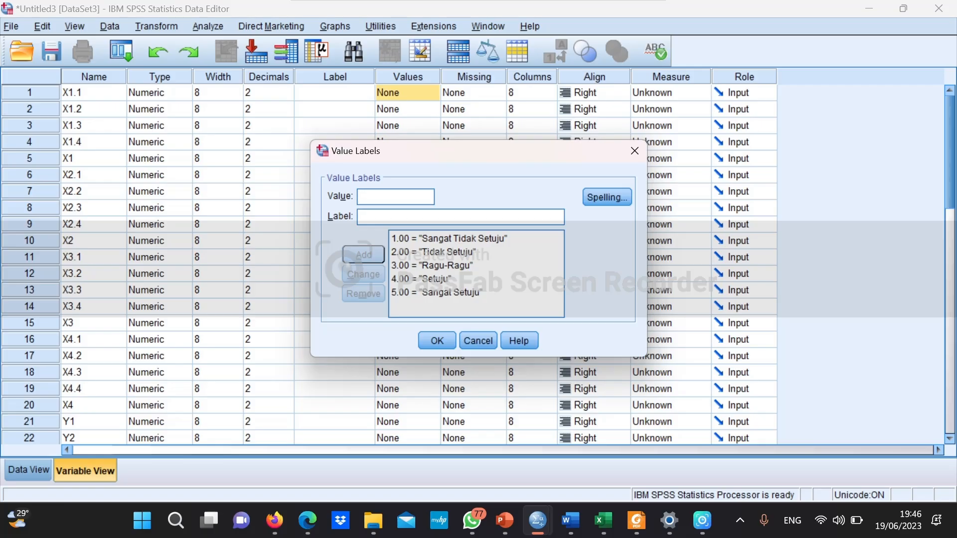
click(437, 340)
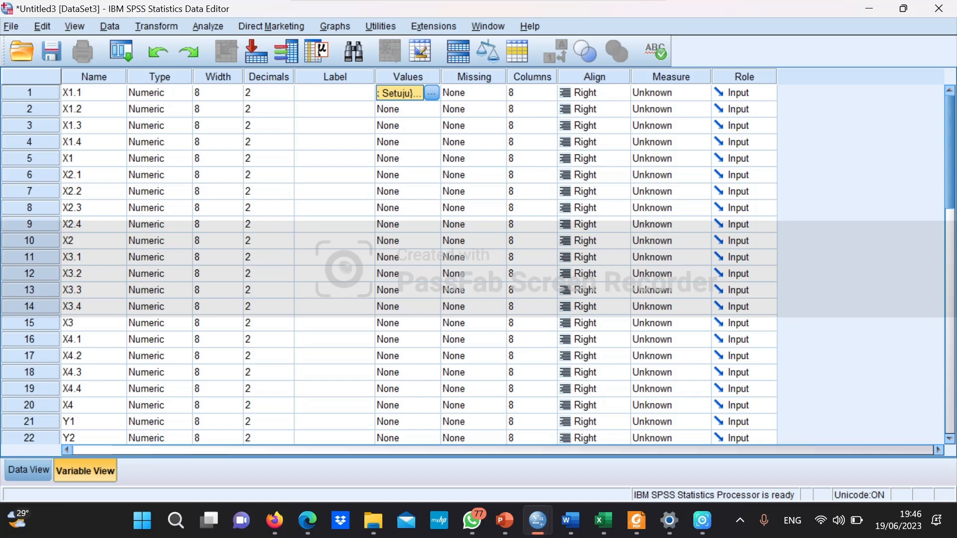
- Paste X1.1's value labels onto X1.2 to X1.4, X2.1 to X2.4 and X3.1 to X3.4, skipping the total variables
drag(402, 108, 402, 142)
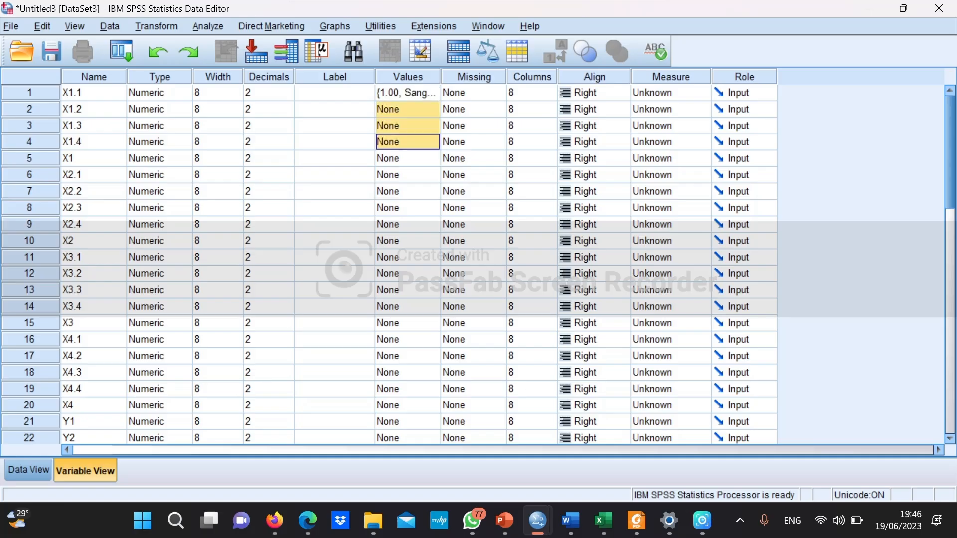
key(ctrl+v)
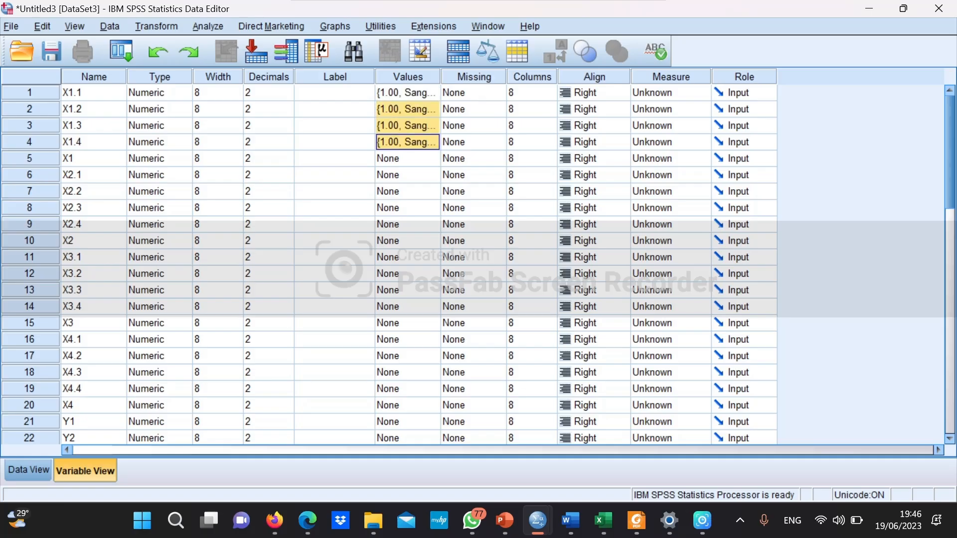
click(402, 159)
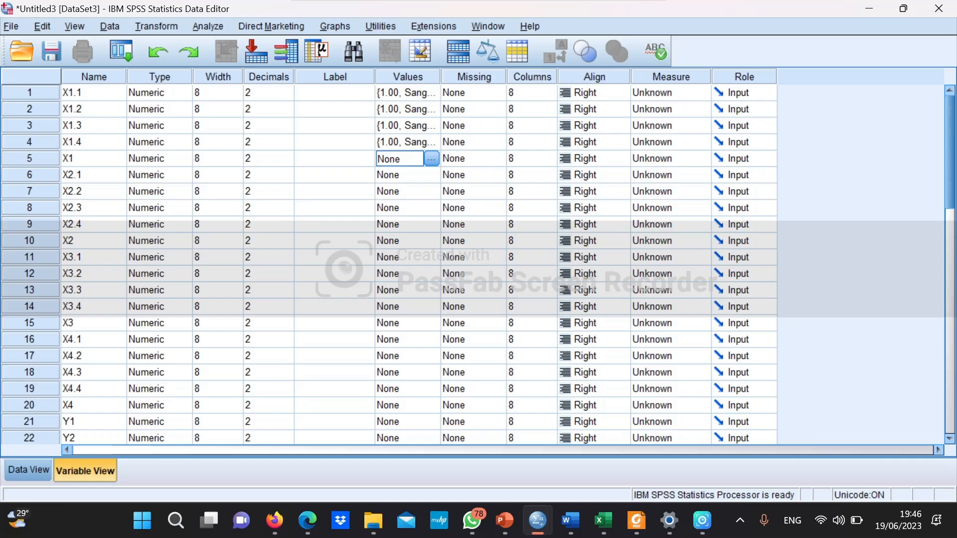
drag(402, 175, 403, 224)
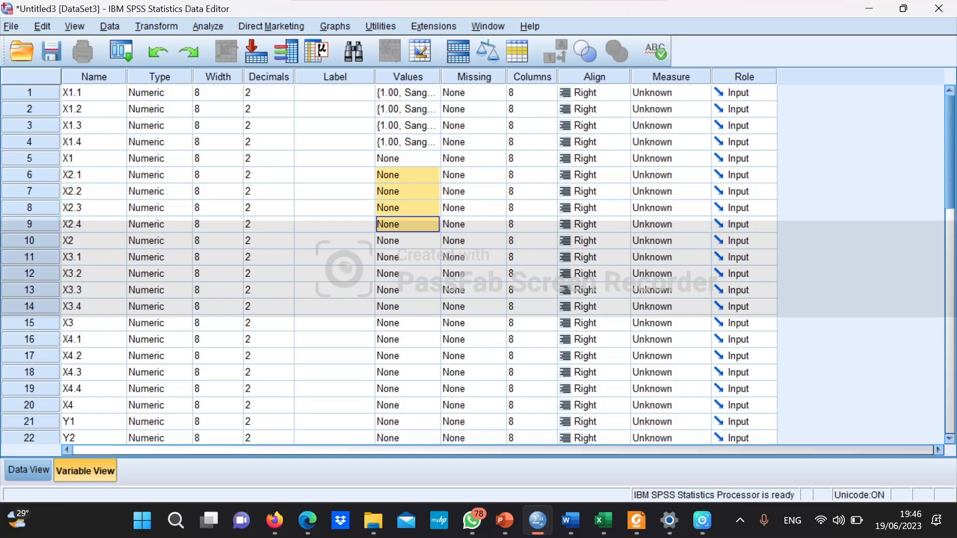
key(ctrl+v)
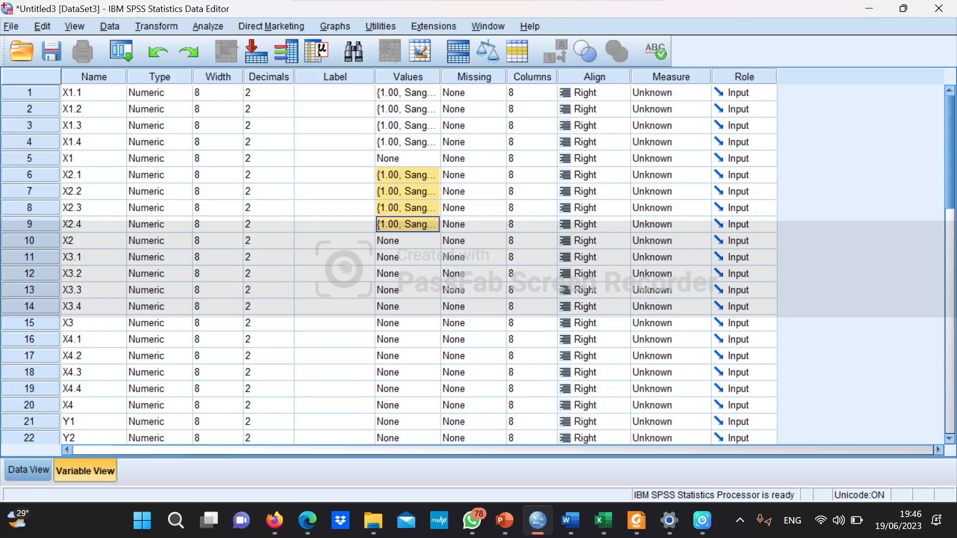
drag(403, 257, 402, 307)
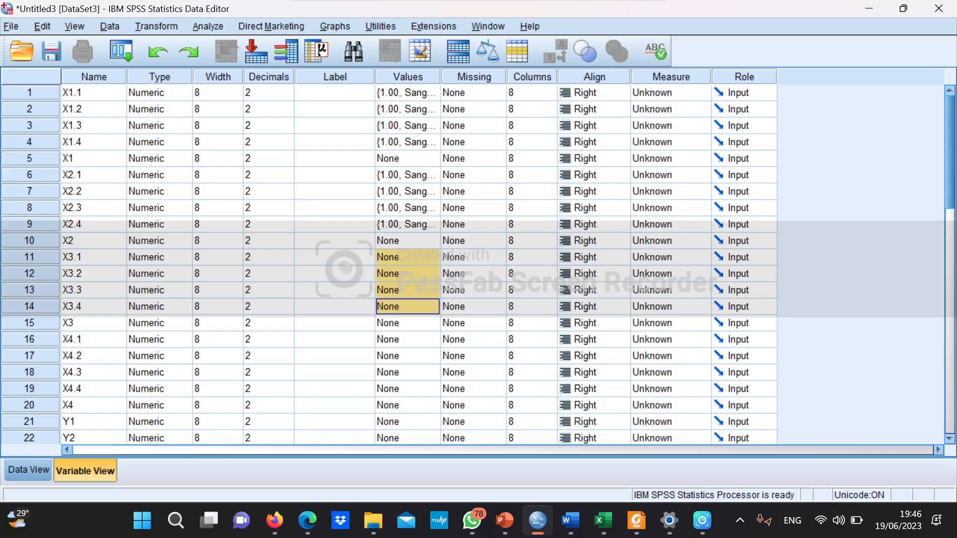
key(ctrl+v)
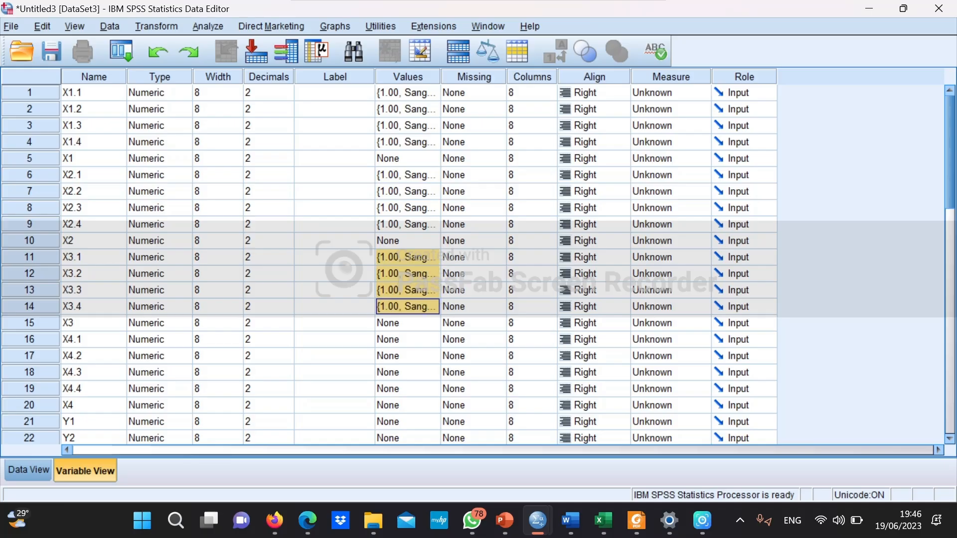
- Paste the copied value labels onto X4.1 to X4.4 and Y1 to Y4, skipping the totals X4 and Y
drag(402, 339, 403, 388)
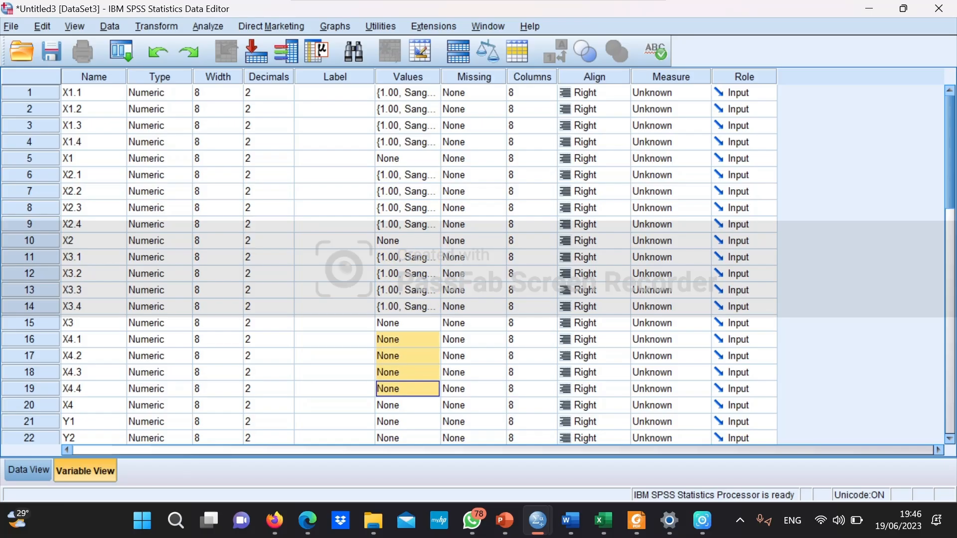
key(ctrl+v)
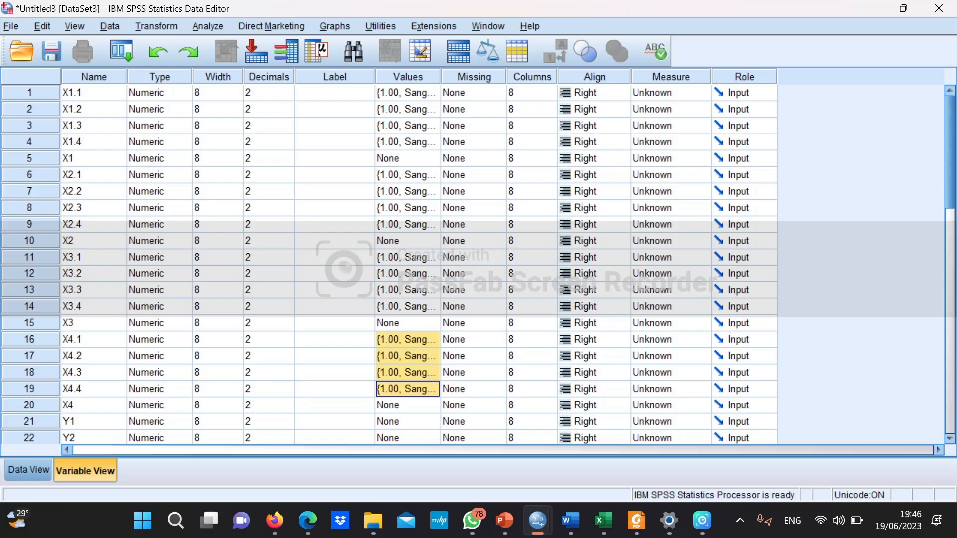
scroll(474, 259, down, 3)
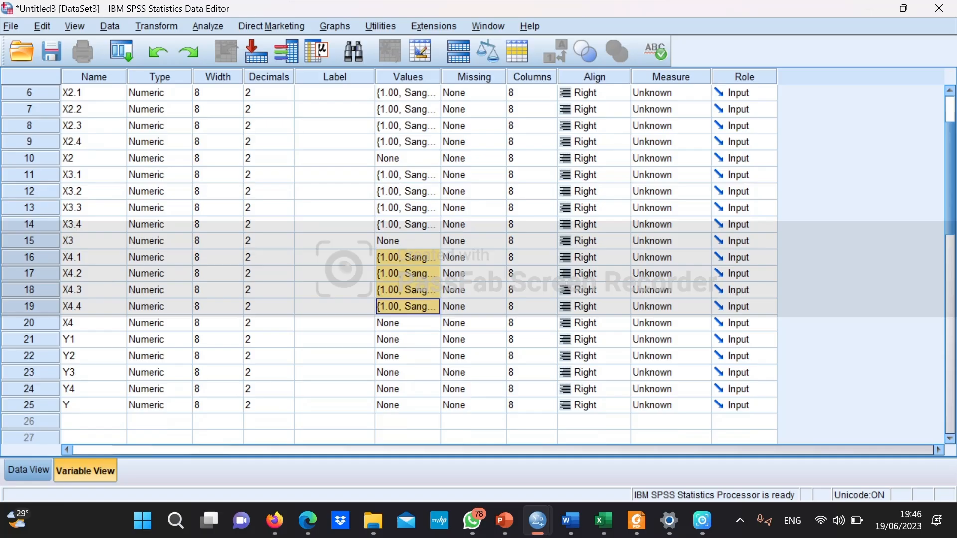
drag(403, 339, 403, 389)
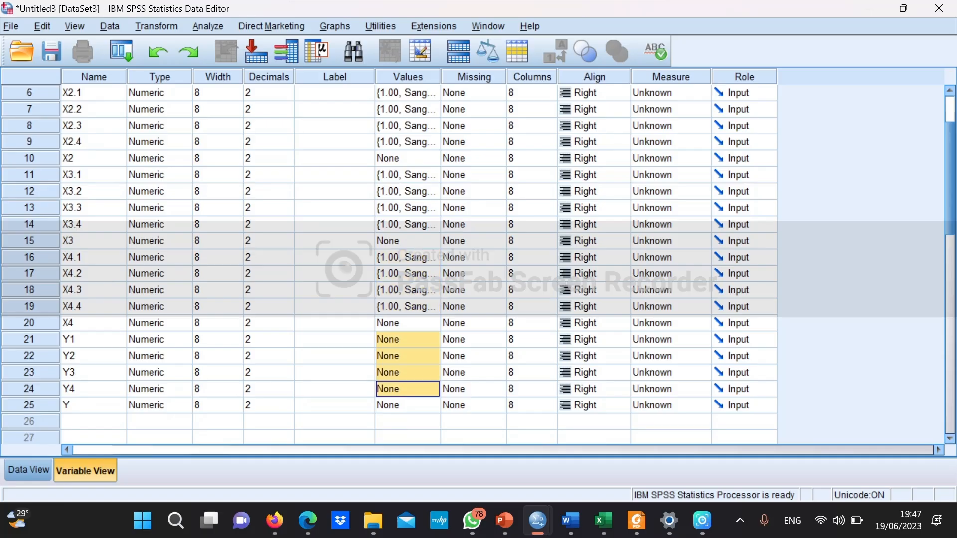
key(ctrl+v)
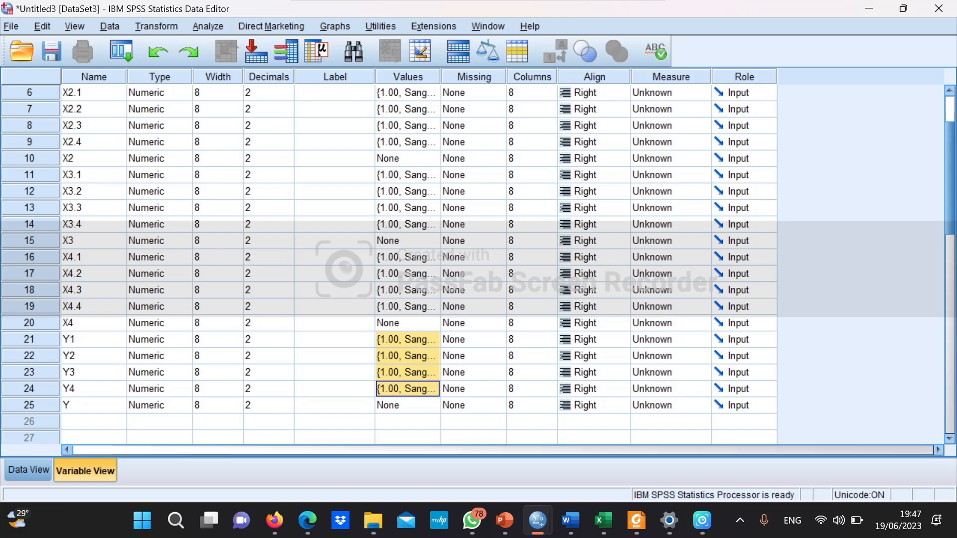
- Set the measurement level of X1.1 to Ordinal and copy it to all the other variables, X1.2 through Y
scroll(473, 259, up, 3)
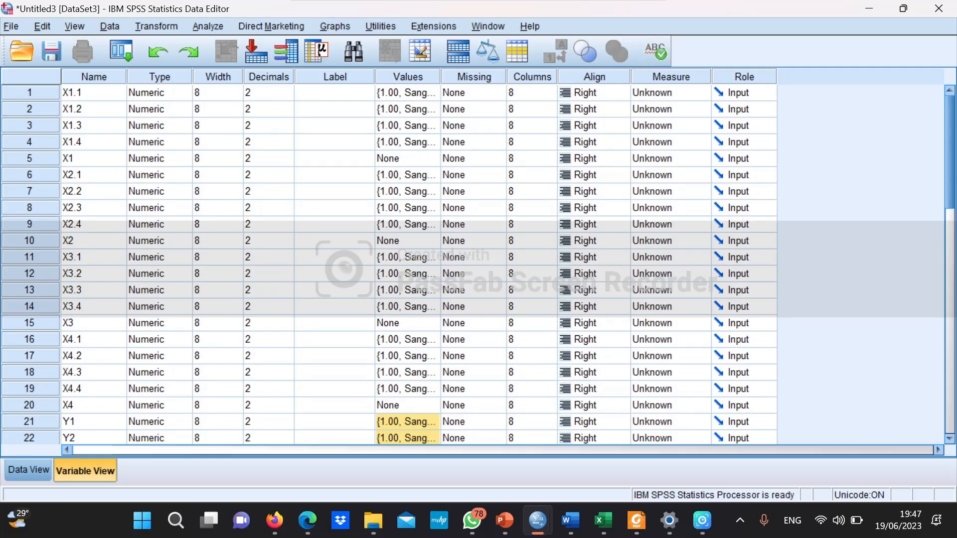
click(673, 93)
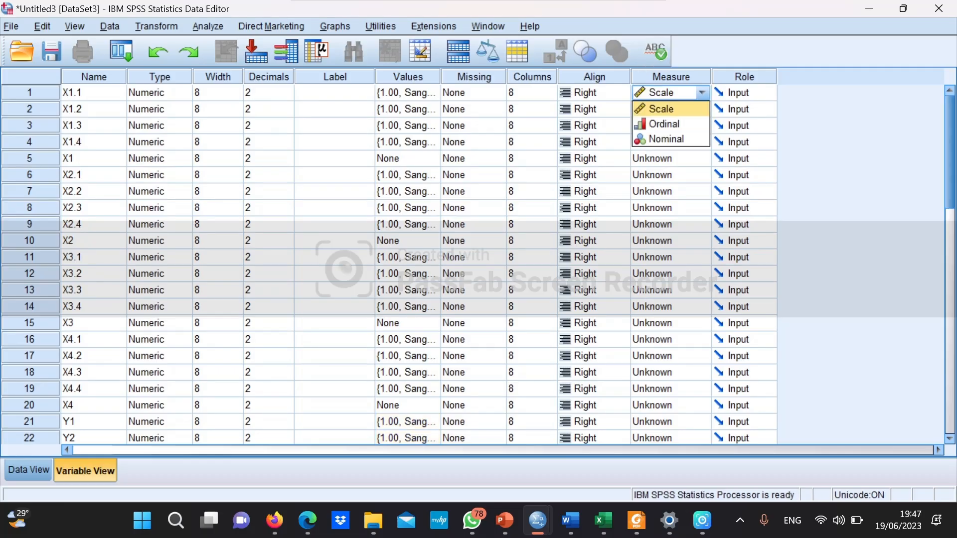
click(665, 124)
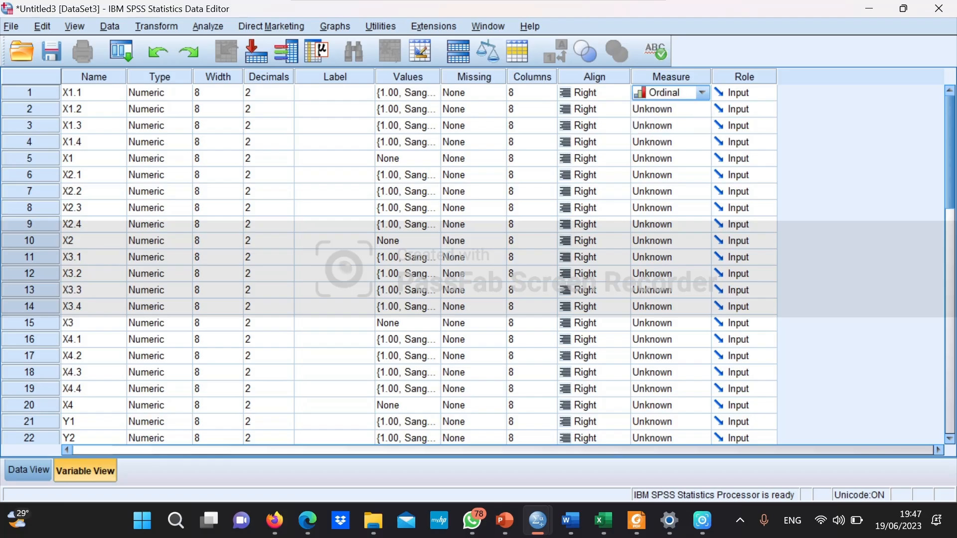
drag(670, 109, 671, 174)
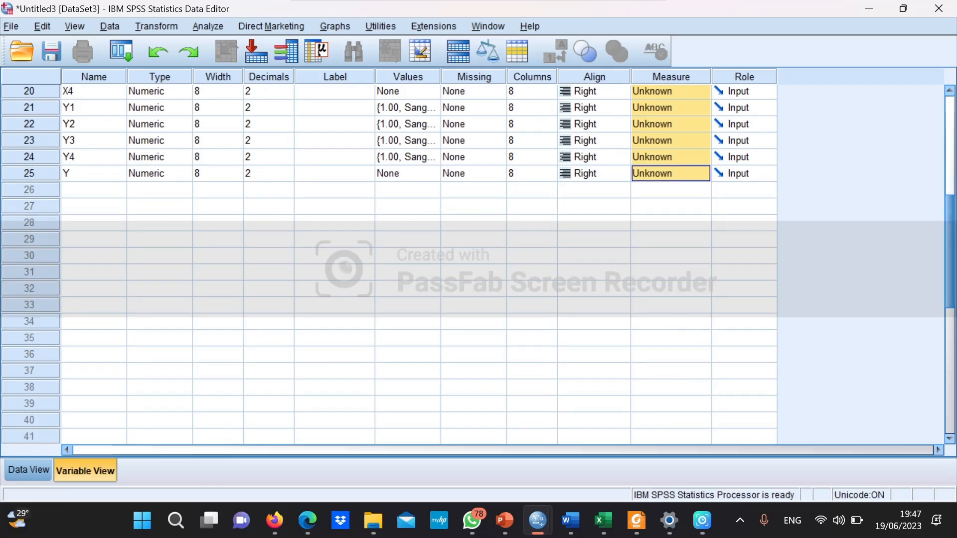
scroll(389, 264, up, 6)
click(702, 93)
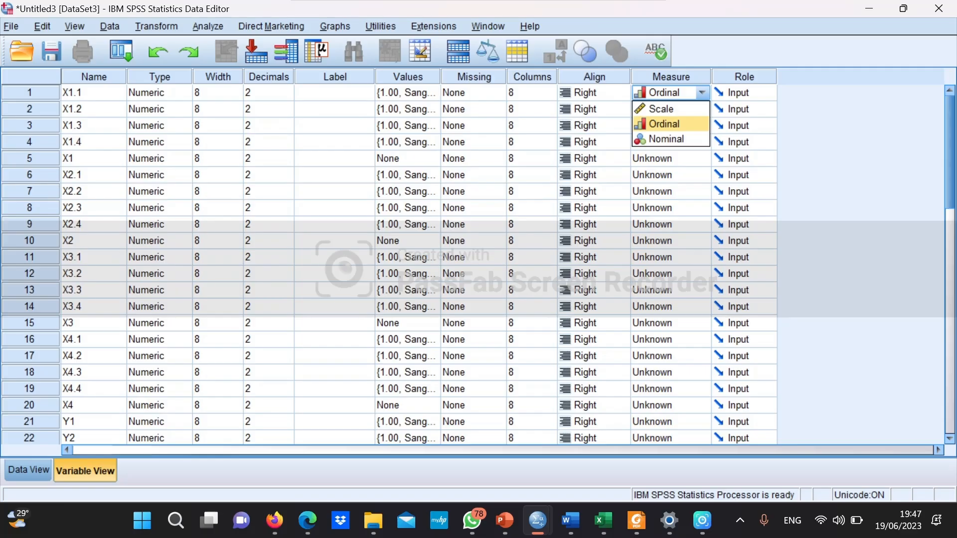
click(667, 124)
click(702, 93)
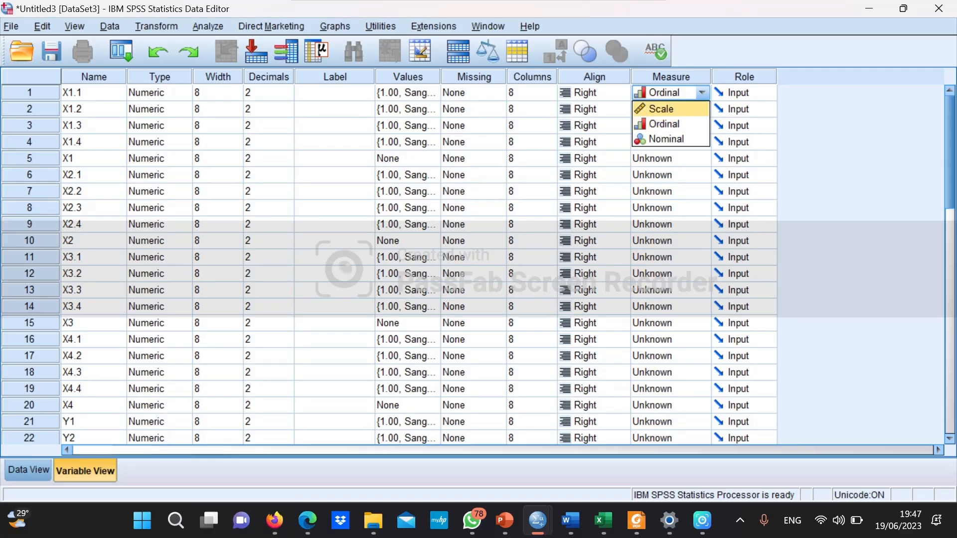
click(668, 124)
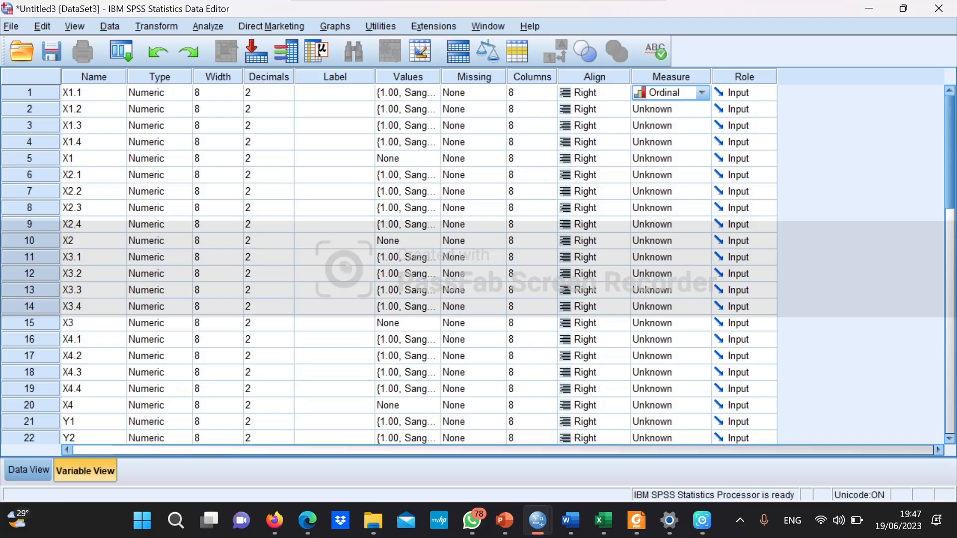
drag(670, 109, 671, 345)
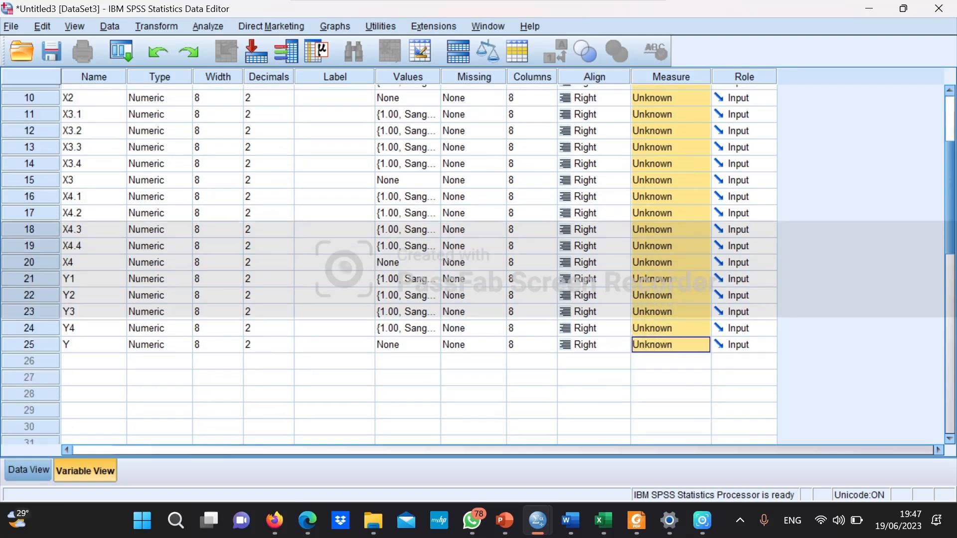
text(Ordinal Ordinal Ordinal Ordinal Ordinal Ordinal Ordinal Ordinal Ordinal Ordinal Ordinal Ordinal Ordinal Ordinal Ordinal Ordinal Ordinal Ordinal Ordinal Ordinal Ordinal Ordinal Ordinal Ordinal)
click(670, 345)
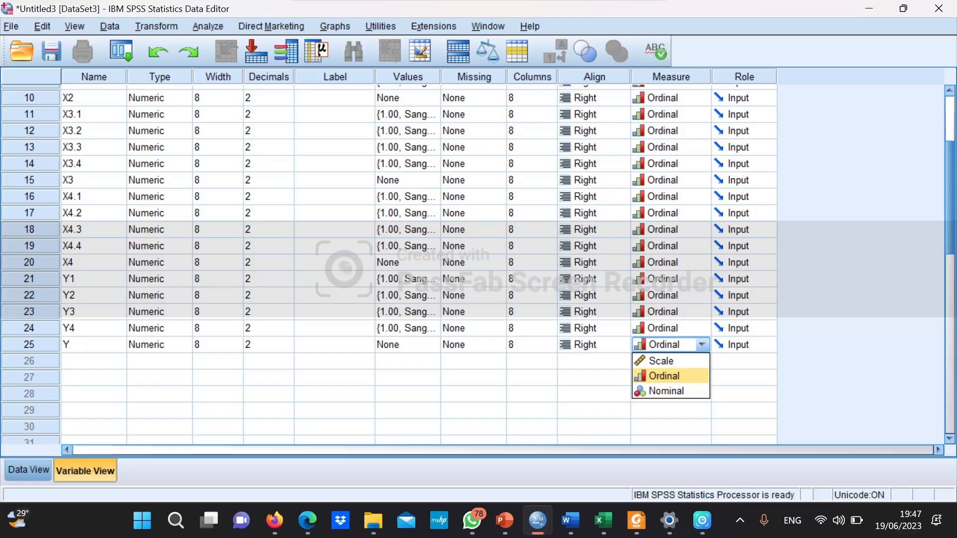
- Set the measurement level of the total variables X1, X2 and X3 to Scale
drag(950, 197, 949, 152)
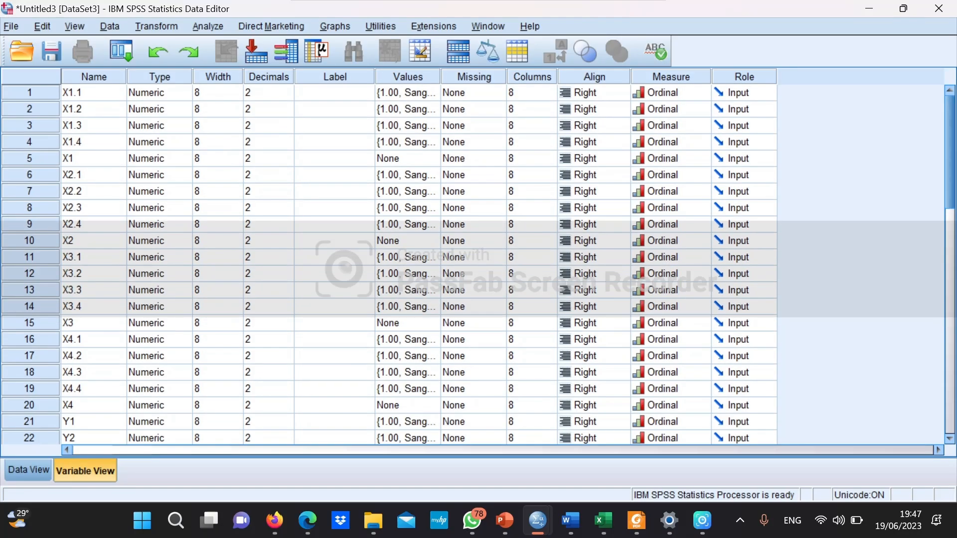
click(671, 158)
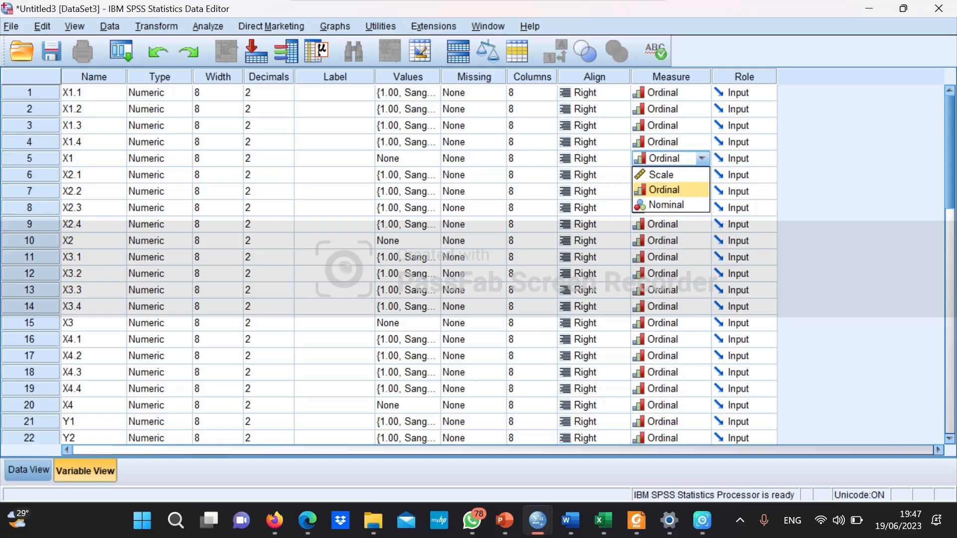
click(662, 175)
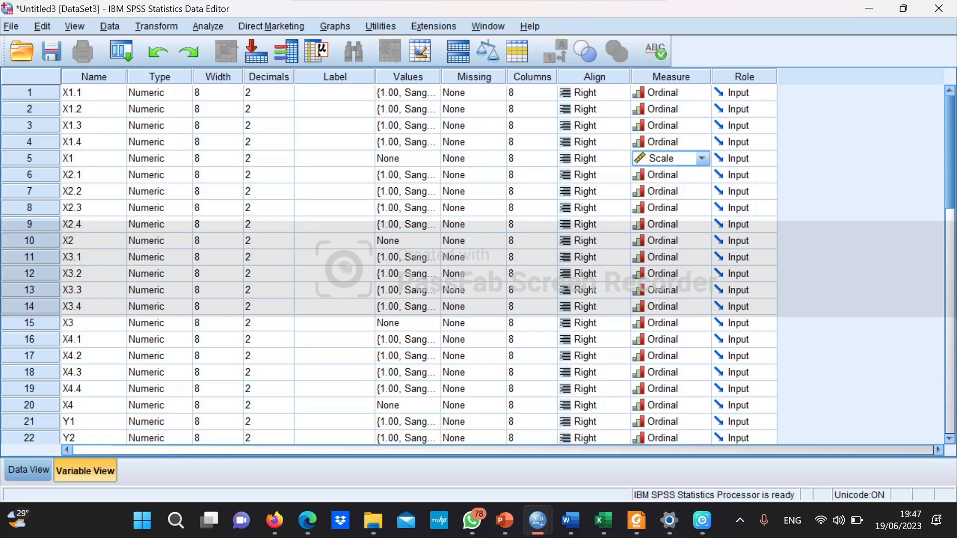
click(671, 241)
click(662, 257)
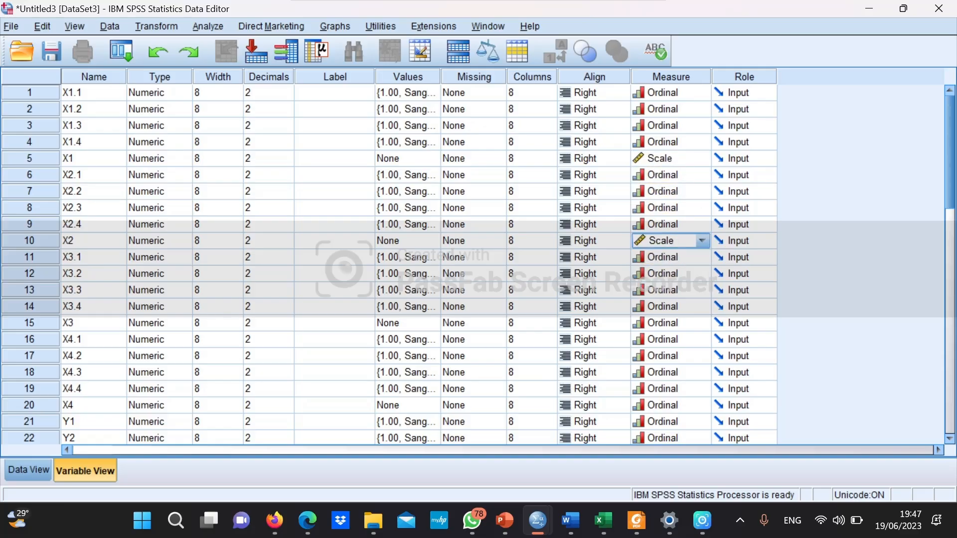
click(671, 323)
click(662, 339)
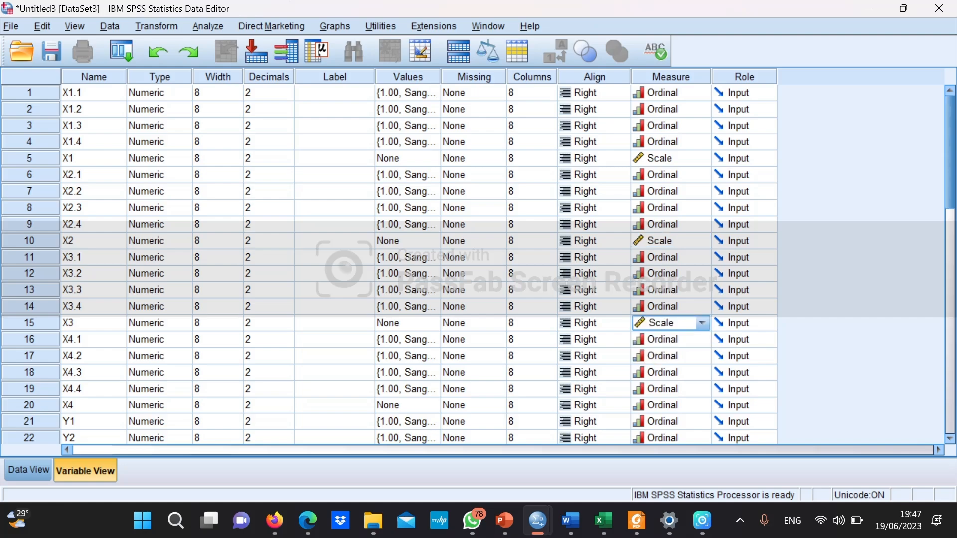
- Set the measurement level of the total variables X4 and Y to Scale
click(671, 405)
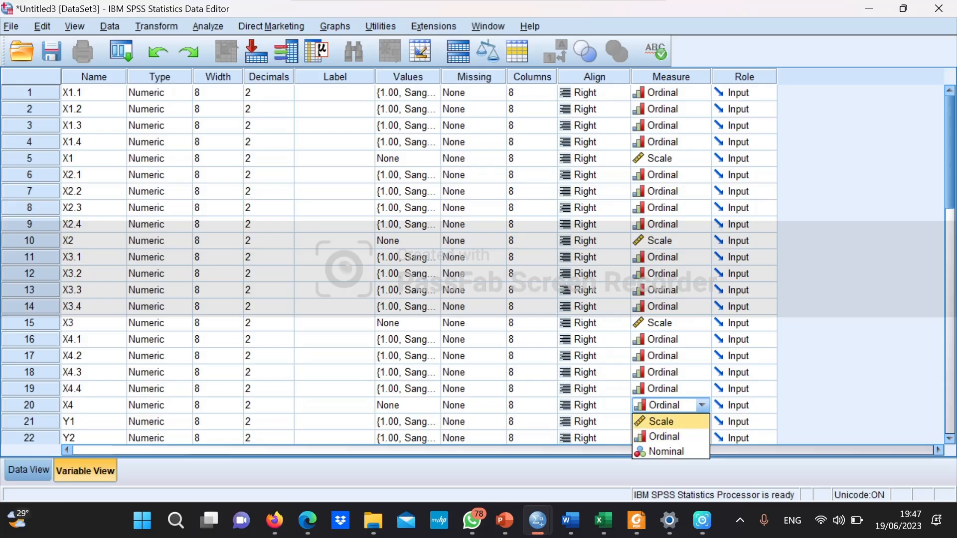
click(662, 421)
scroll(418, 264, down, 5)
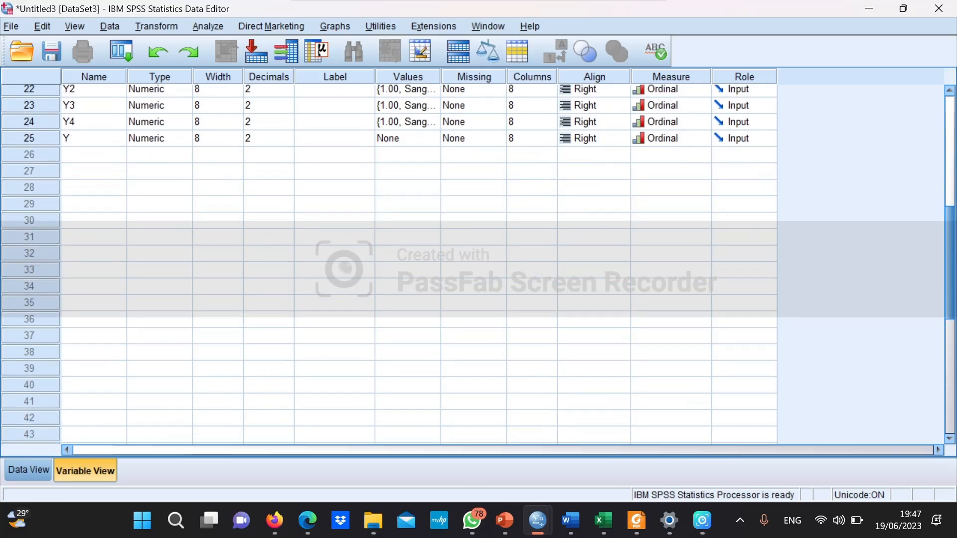
scroll(418, 264, up, 1)
click(671, 204)
click(662, 221)
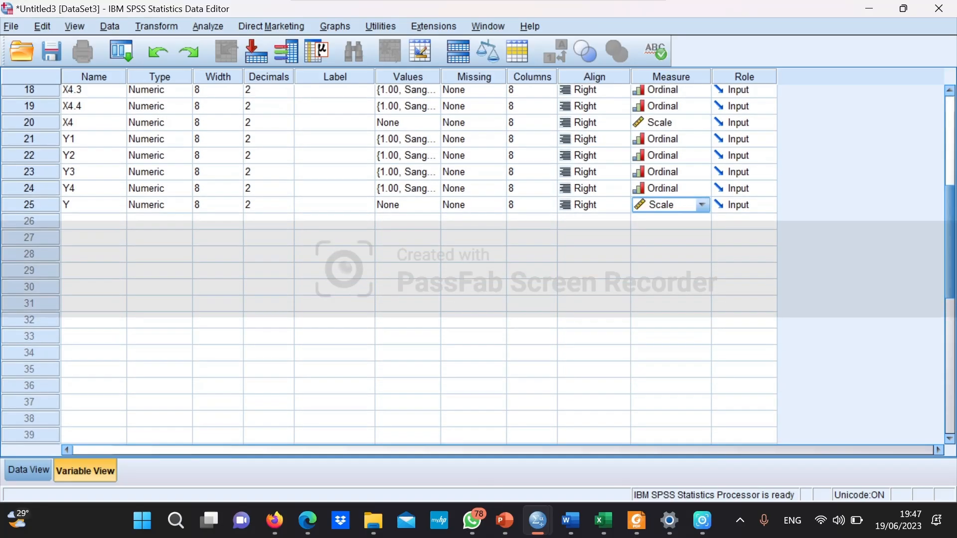
scroll(419, 264, up, 4)
scroll(419, 264, up, 2)
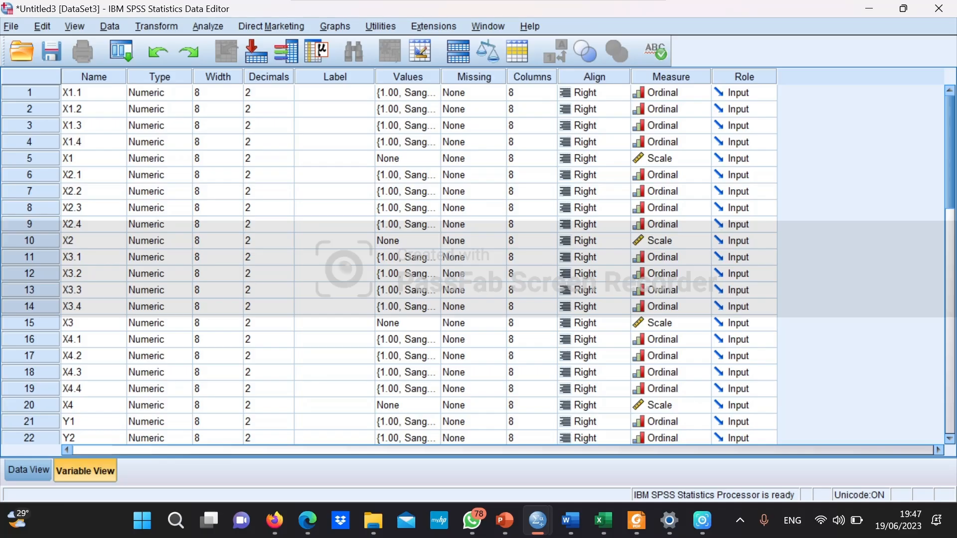
- Show the empty data grid, switch to the Contoh Data Mentah workbook in Excel and copy the response and total values in B3:Z62
click(28, 470)
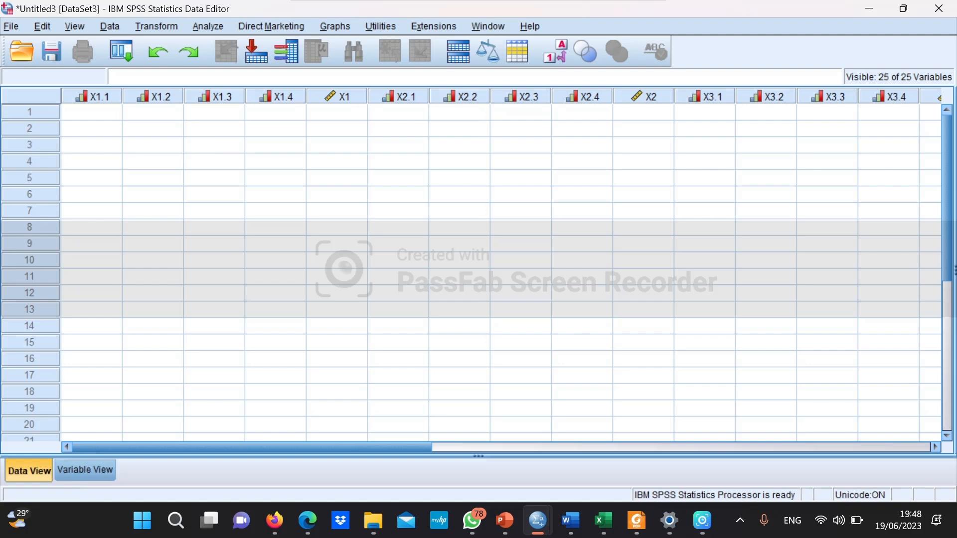
click(603, 520)
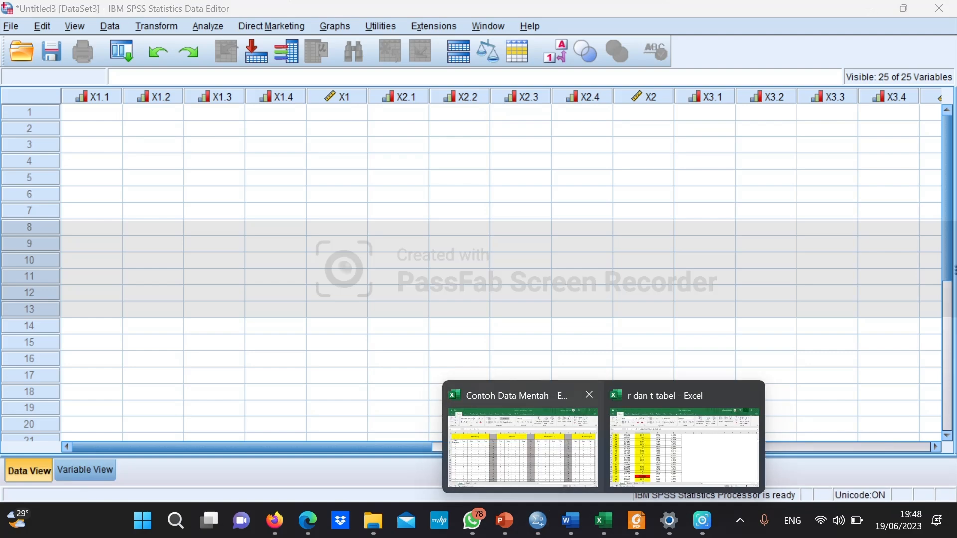
click(522, 447)
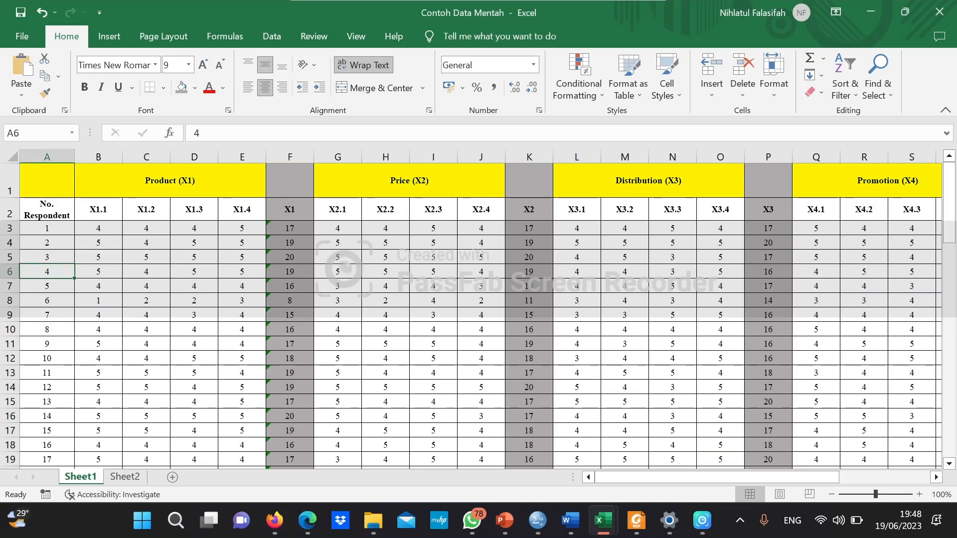
drag(98, 228, 99, 286)
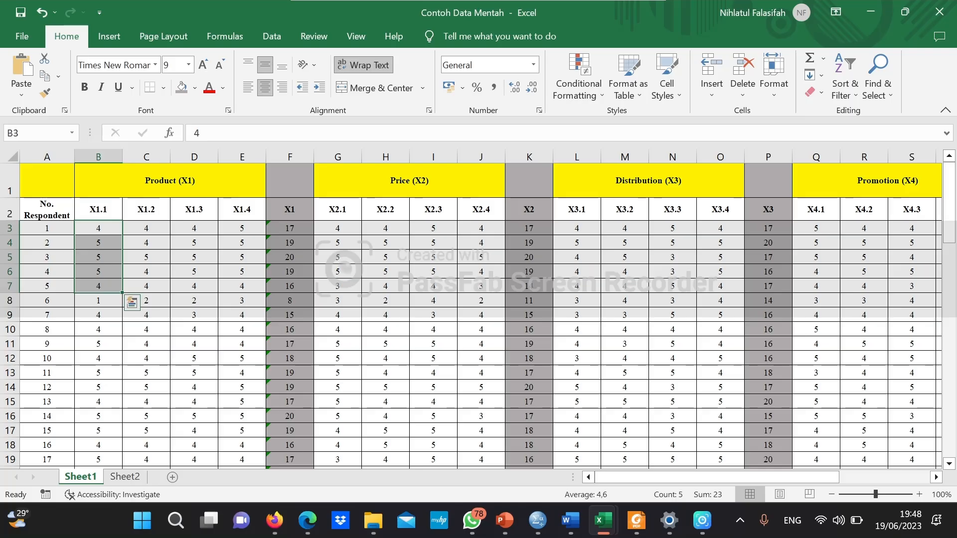
click(98, 228)
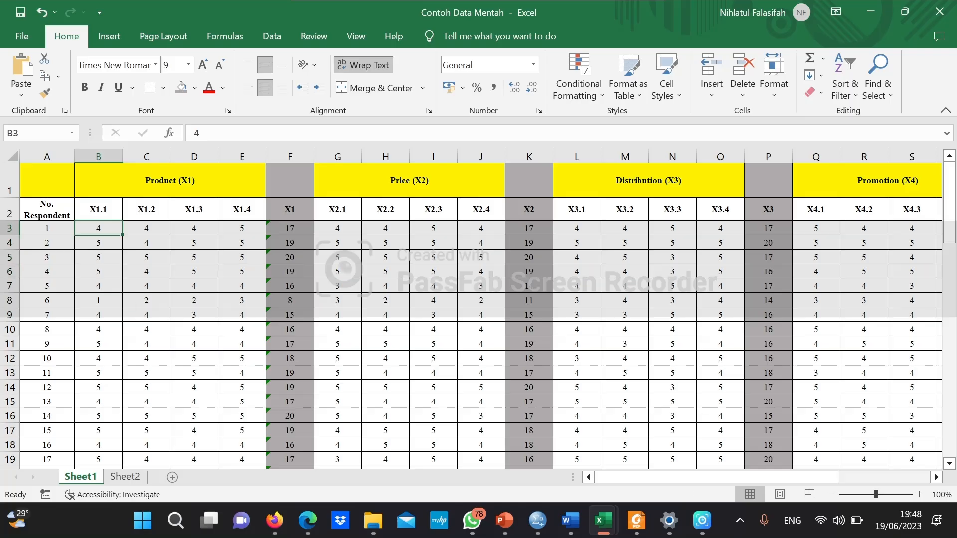
drag(98, 228, 880, 452)
key(ctrl+c)
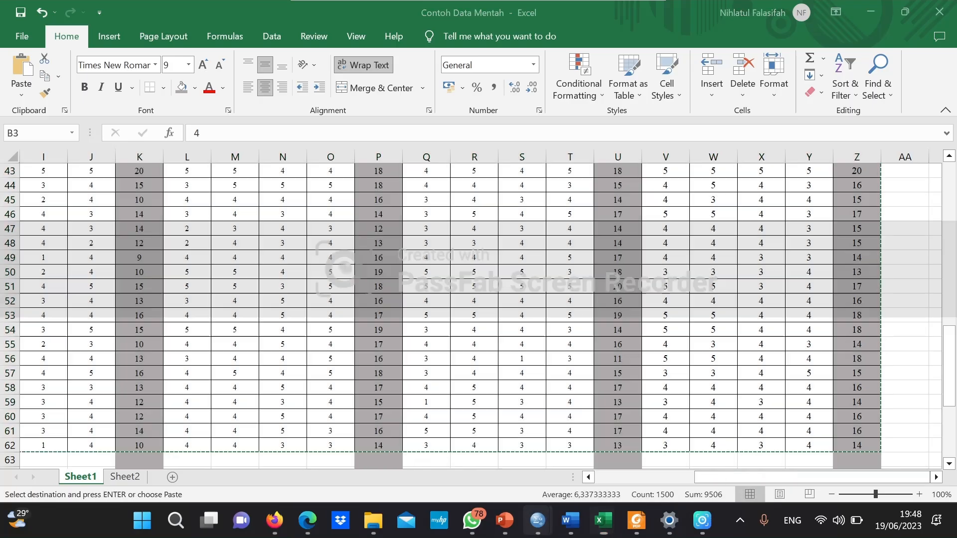
- Switch back to the SPSS dataset and paste the copied values starting at case 1 of X1.1
mouse_move(537, 521)
click(456, 438)
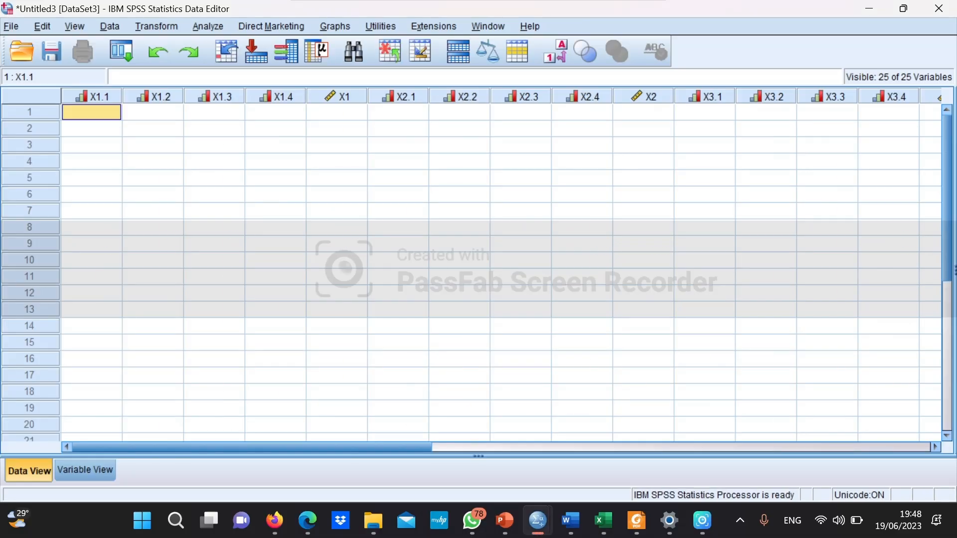
key(ctrl+v)
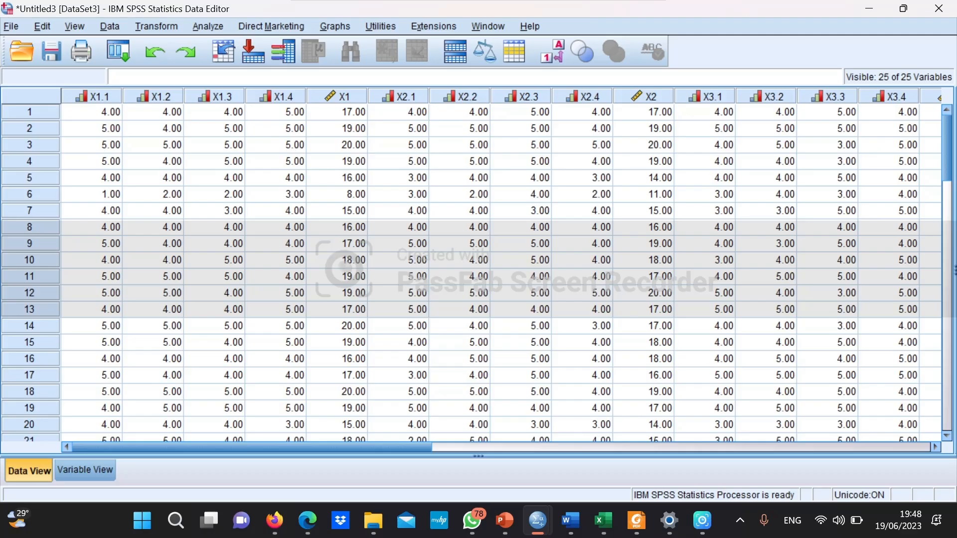
- Save the dataset as Olah Data SPSS in the Statistik Sosial folder, in SPSS Statistics (*.sav) format
click(11, 26)
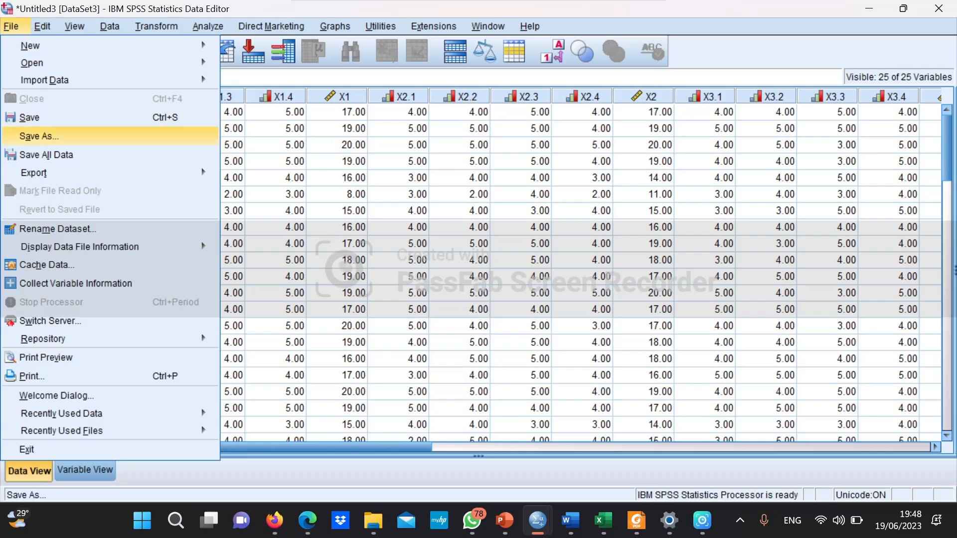
click(39, 136)
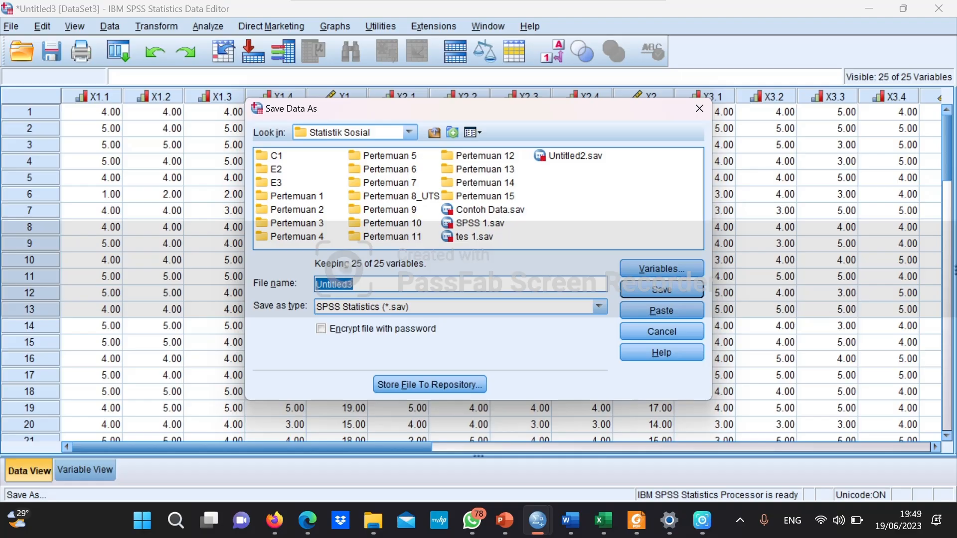
text(Olah Data SPSS)
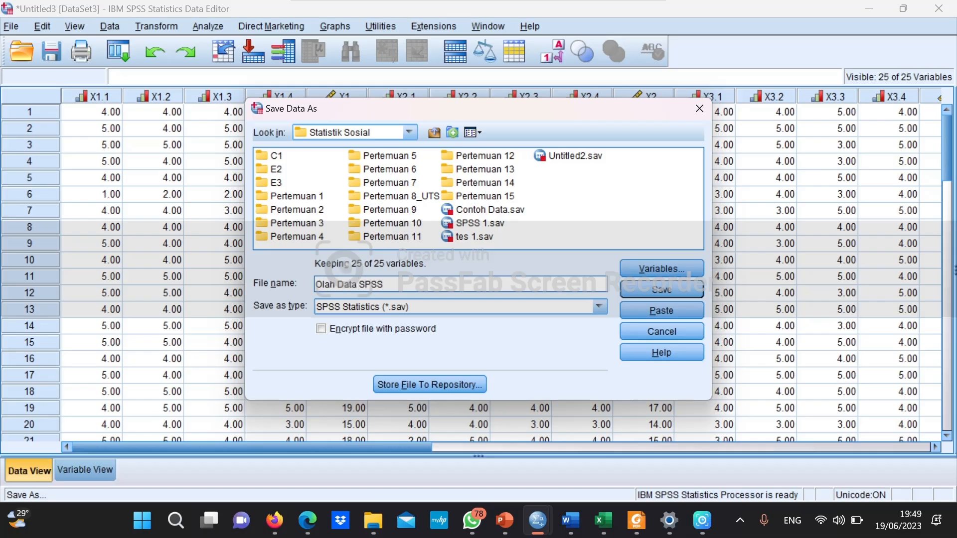
key(Return)
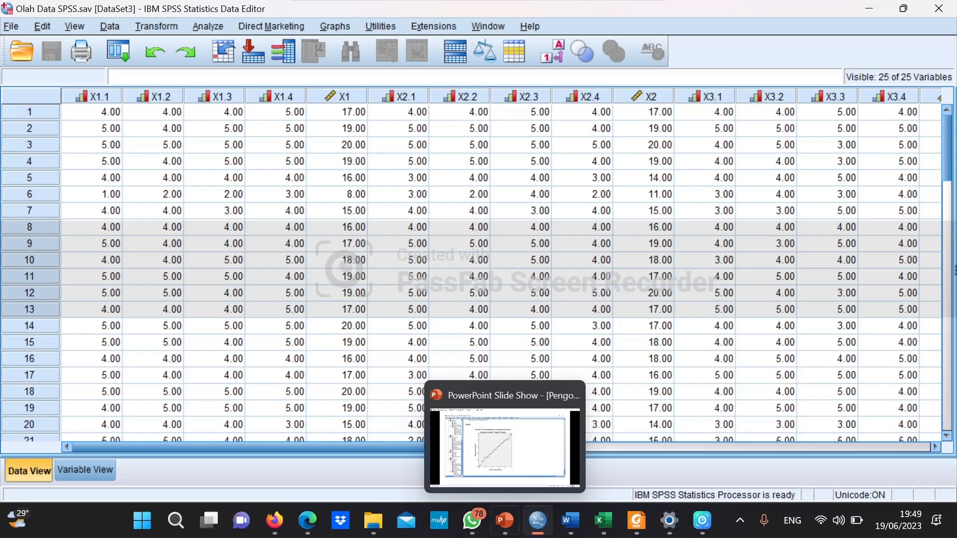
- Switch to the PowerPoint slide show and go back to the Lampiran Hasil Kuesioner slide with the questionnaire responses
click(505, 519)
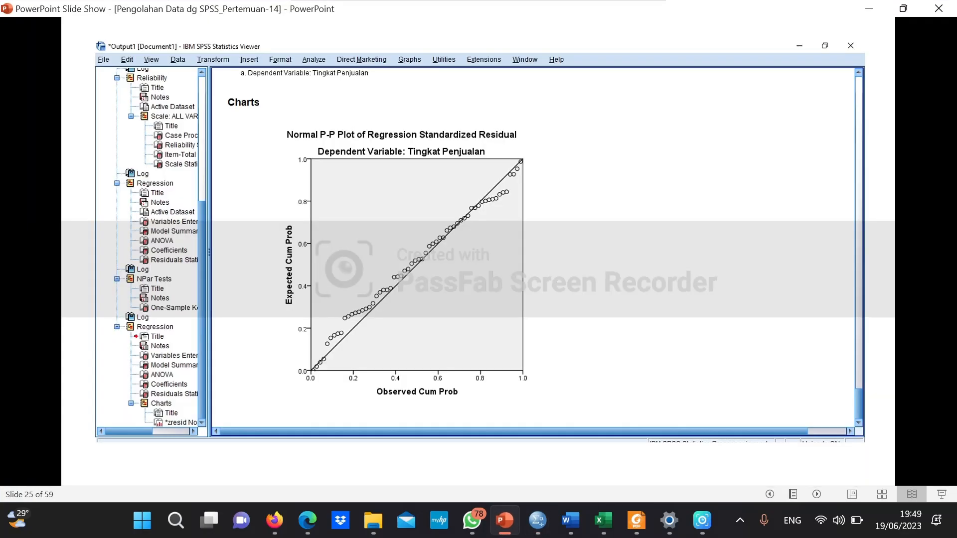
key(Left)
key(Left)
key(Left)
key(Left)
key(Left)
key(Left)
key(Left)
key(Left)
key(Left)
key(Left)
key(Left)
key(Left)
key(Left)
key(Left)
key(Left)
key(Left)
key(Left)
key(Left)
key(Left)
key(Left)
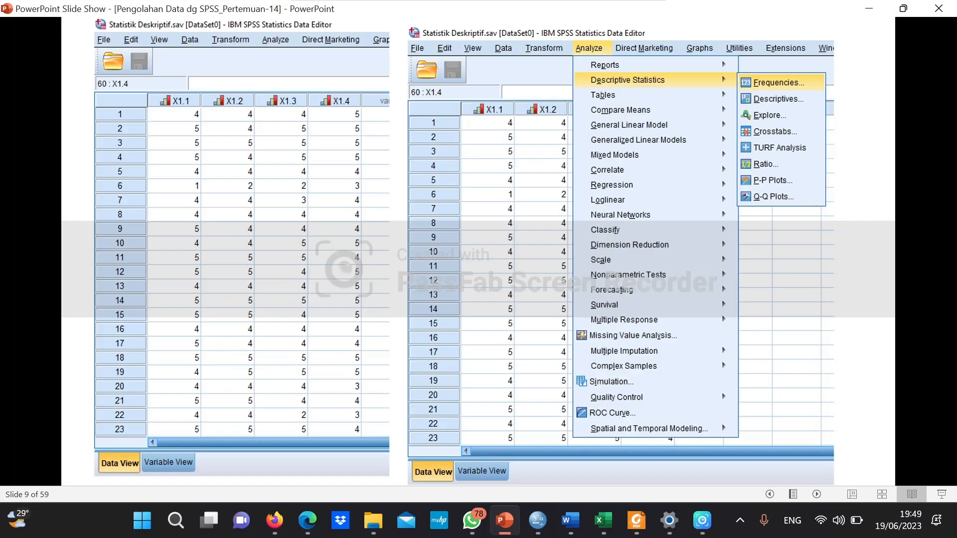
key(Left)
key(Left)
key(Right)
key(Right)
key(Right)
key(Right)
key(Right)
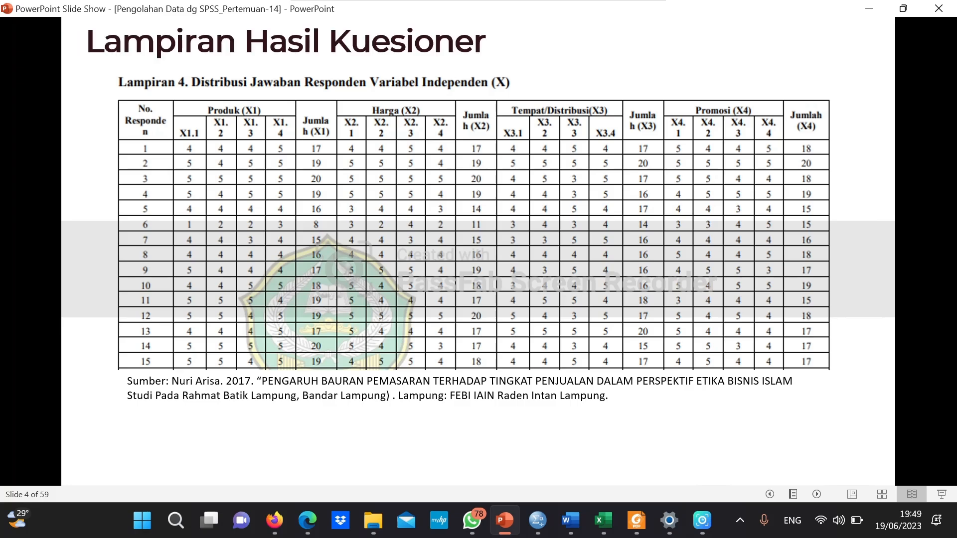
- Review the descriptive statistics slides on respondents' answers, ending at the Hasil Uji Validitas slide
key(Right)
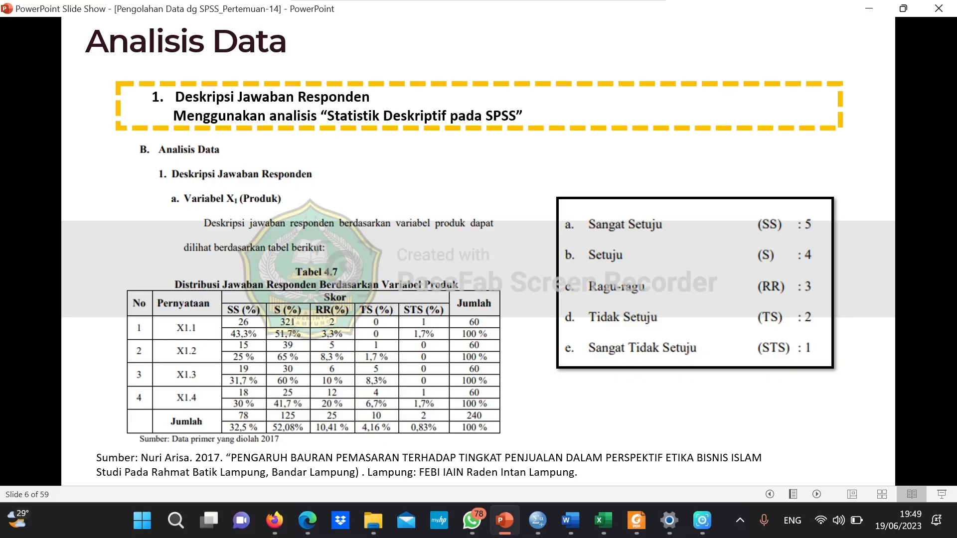
key(Right)
key(Right)
key(Right)
key(Right)
key(Right)
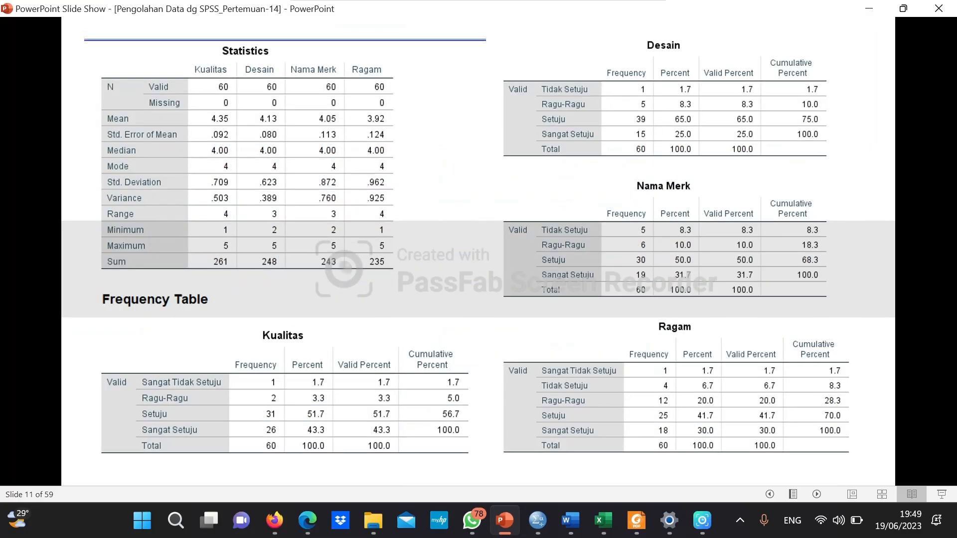
key(Right)
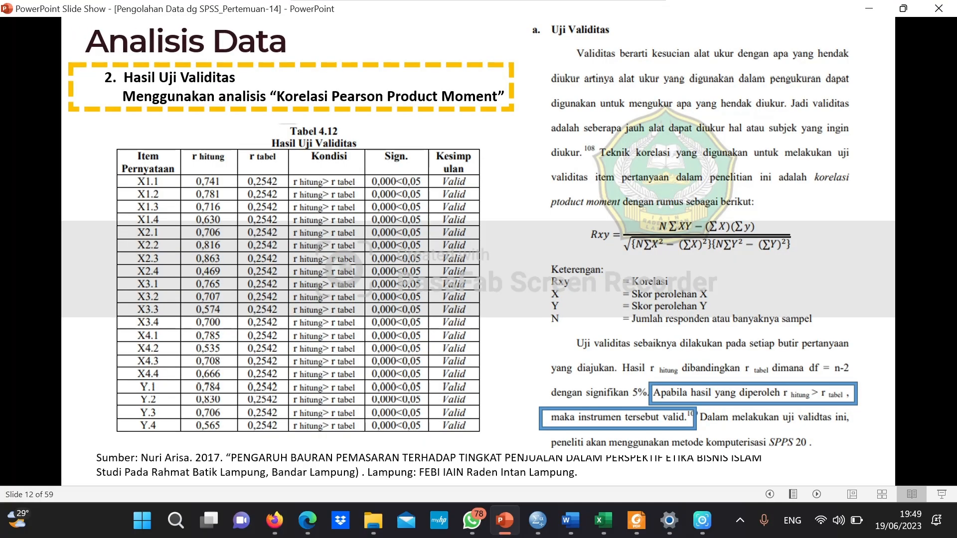
- Review the validity and Cronbach's Alpha reliability slides, ending at the Probability Plot normality test slide
key(Right)
key(Right)
key(Right)
key(Right)
key(Right)
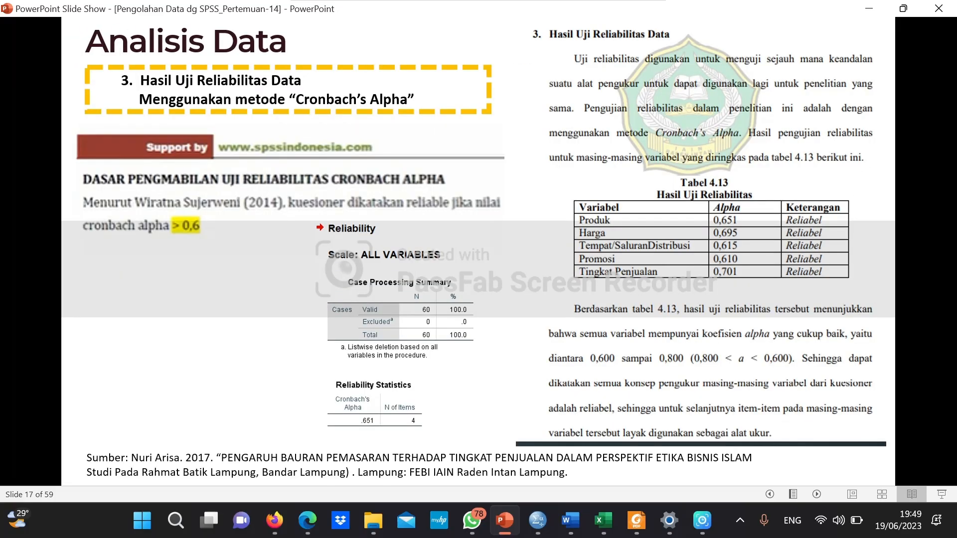
key(Right)
key(Right)
key(Right)
key(Right)
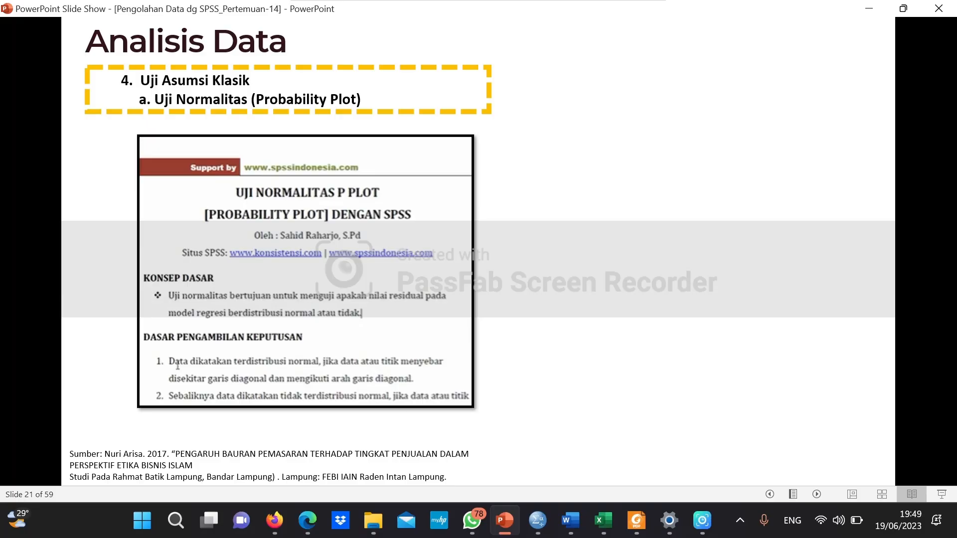
- Review the classical assumption test slides, including P-P plot and Kolmogorov Smirnov normality, up to the multiple linear regression slide
key(Right)
key(Right)
key(Right)
key(Right)
key(Right)
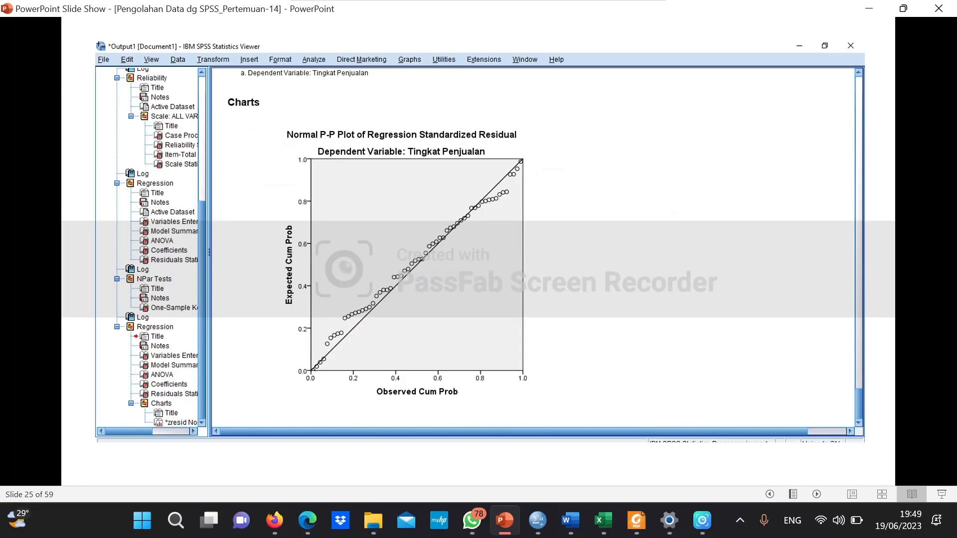
key(Right)
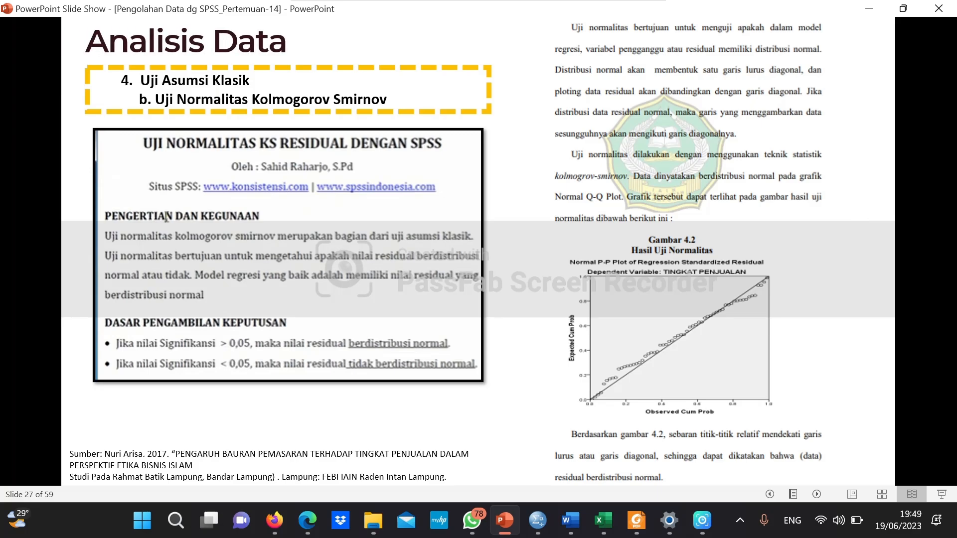
key(Right)
key(Right)
key(Right)
key(Right)
key(Right)
key(Right)
key(Right)
key(Right)
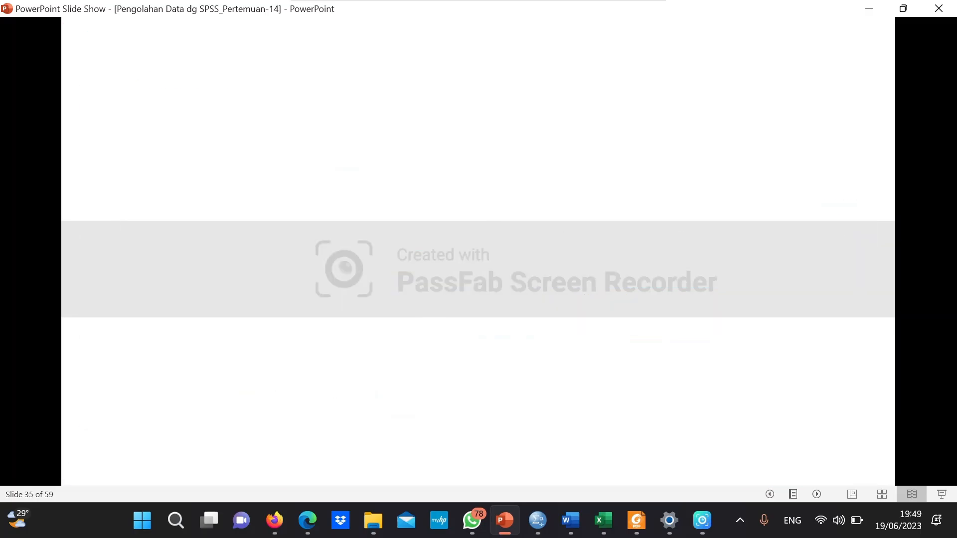
key(Right)
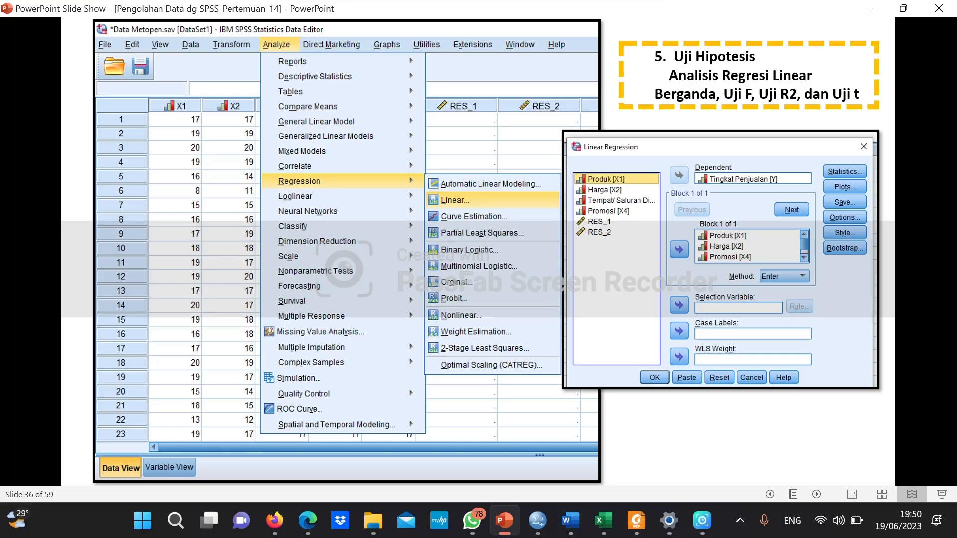
- Review the hypothesis testing slides, covering the simultaneous F test up to the coefficient of determination (R2)
key(Right)
key(Right)
key(Right)
key(Right)
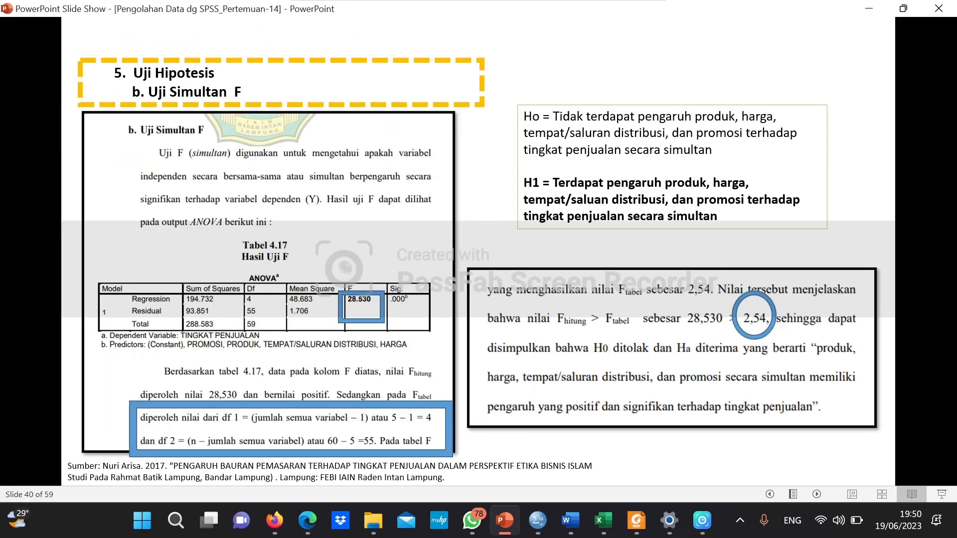
key(Right)
key(Right)
key(Right)
key(Right)
key(Right)
key(Right)
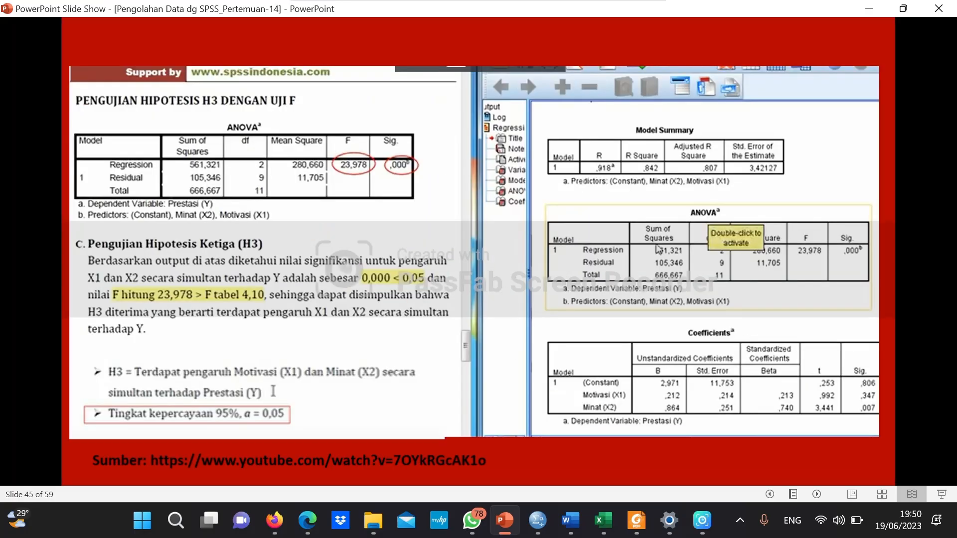
key(Right)
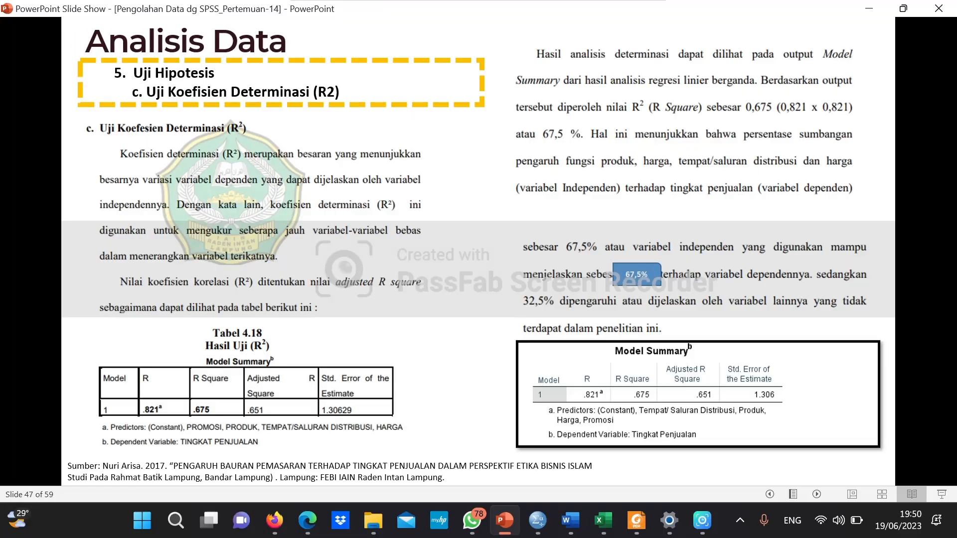
- Return through the presentation to slide 6, Deskripsi Jawaban Responden, and examine the descriptive analysis table and answer scores
key(Left)
key(Left)
key(Left)
key(Left)
key(Left)
key(Left)
key(Left)
key(Left)
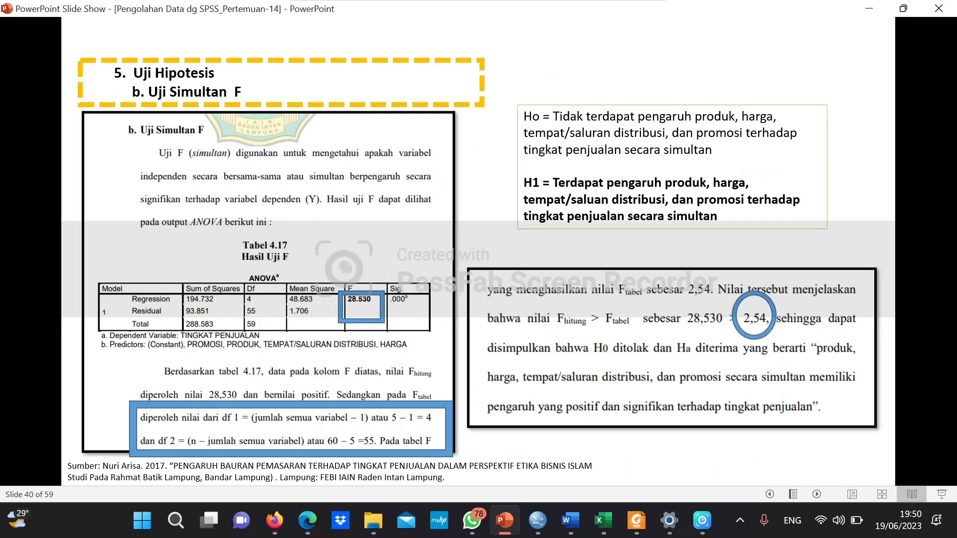
key(Left)
key(Left)
key(Left)
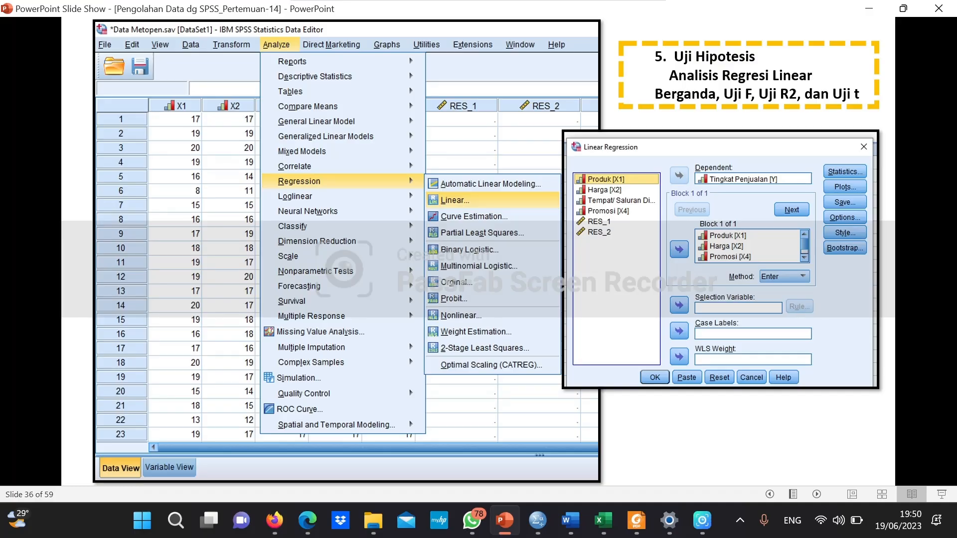
key(Left)
key(Left)
key(Left)
key(Left)
key(Left)
key(Left)
key(Left)
key(Left)
key(Left)
key(Left)
key(Left)
key(Left)
key(Left)
key(Left)
key(Left)
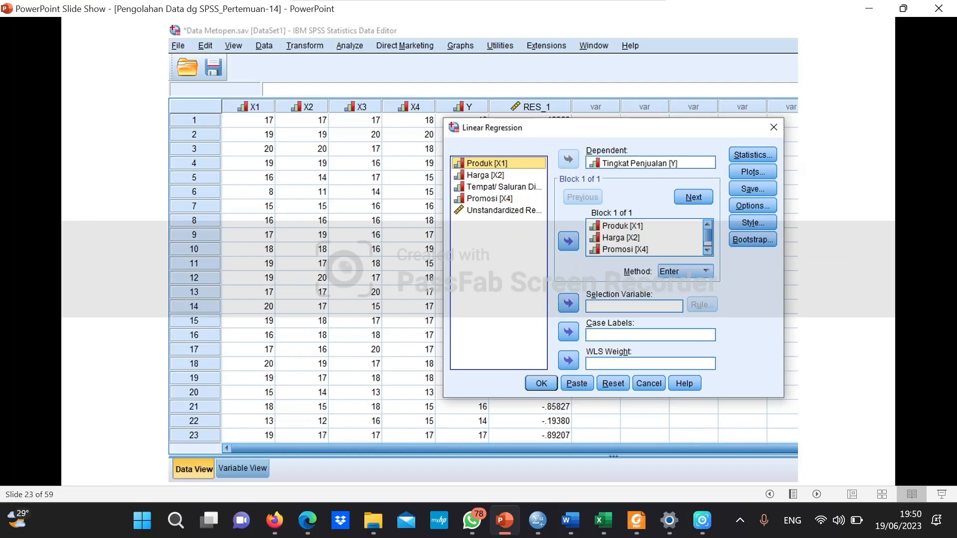
key(Left)
key(Left)
key(Left)
key(Left)
key(Left)
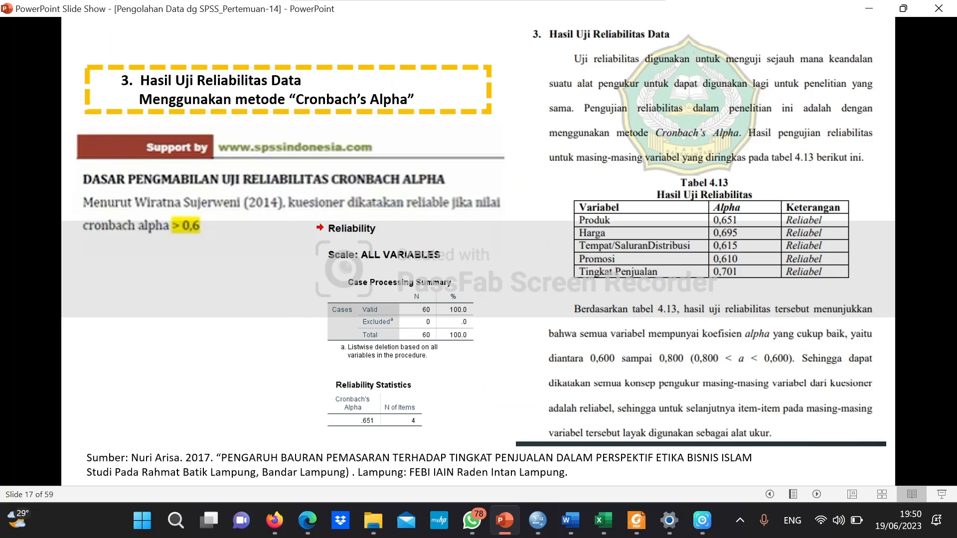
key(Left)
key(Left)
key(Left)
key(Left)
key(Left)
key(Left)
key(Left)
key(Left)
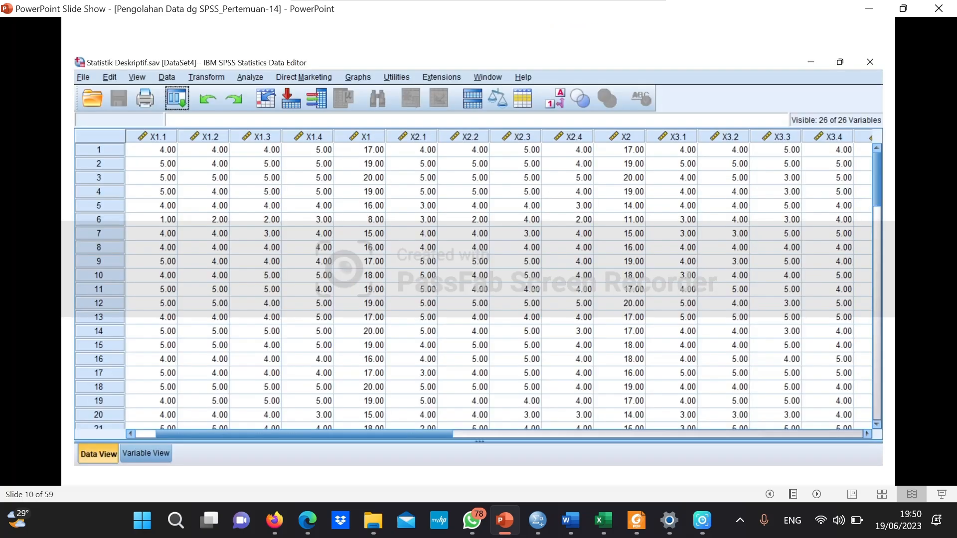
key(Left)
key(Left)
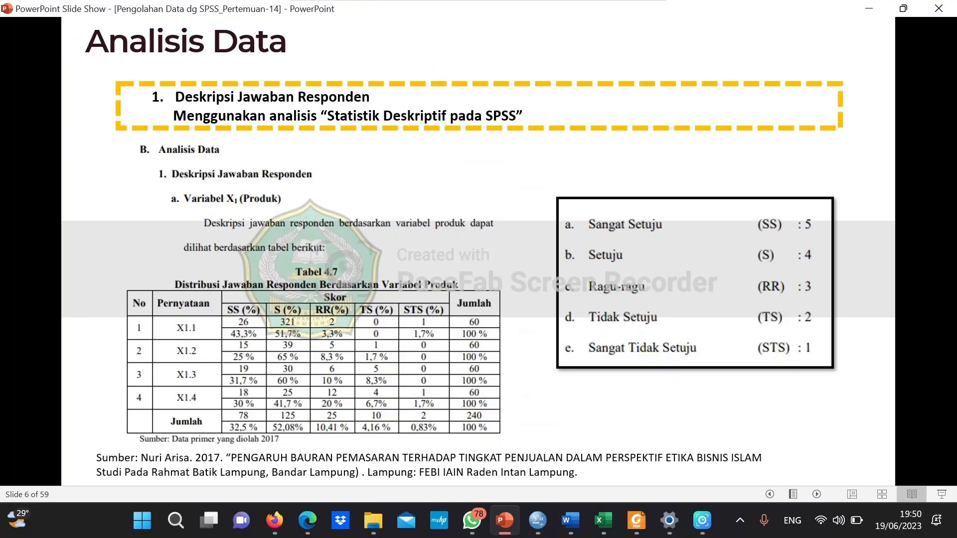
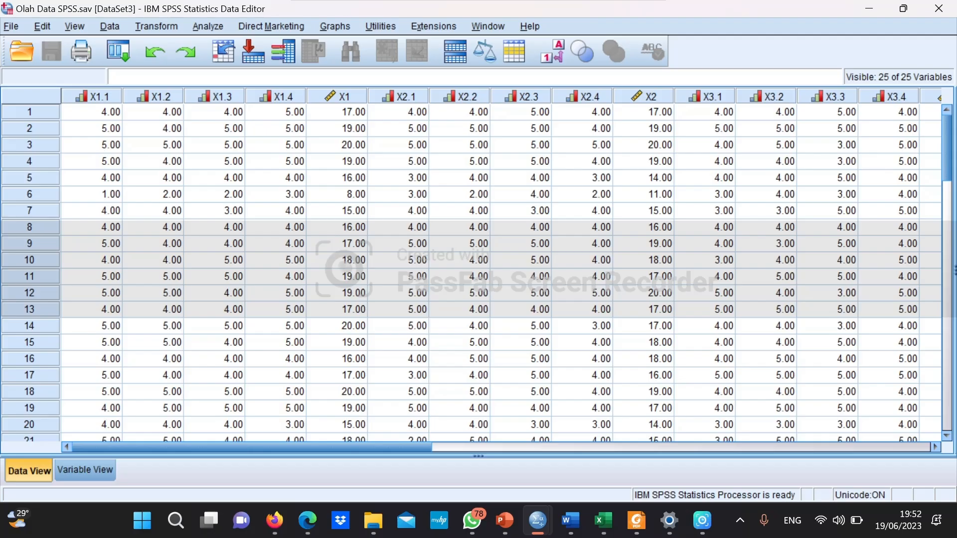
- Start a Frequencies analysis on the SPSS dataset and select the item variables X1.1 to X1.4
click(207, 26)
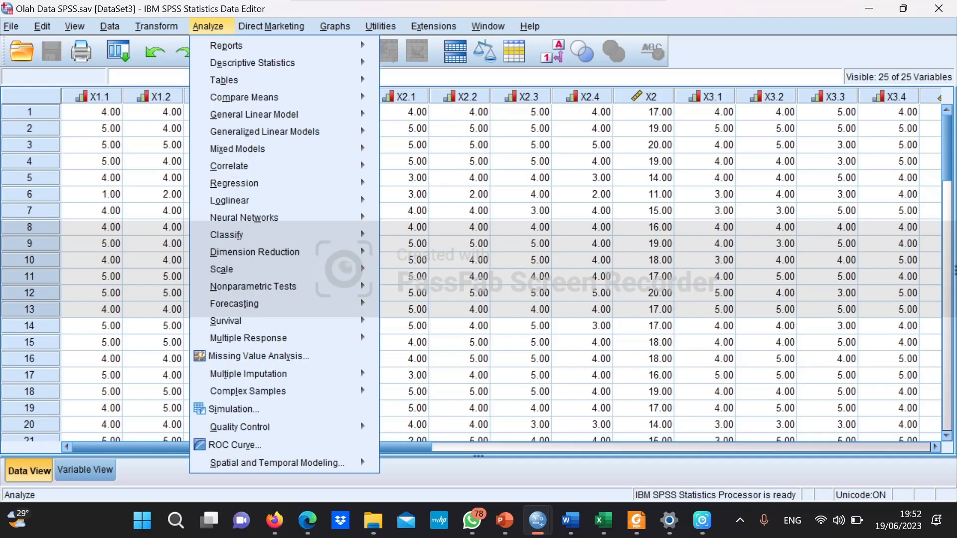
mouse_move(252, 63)
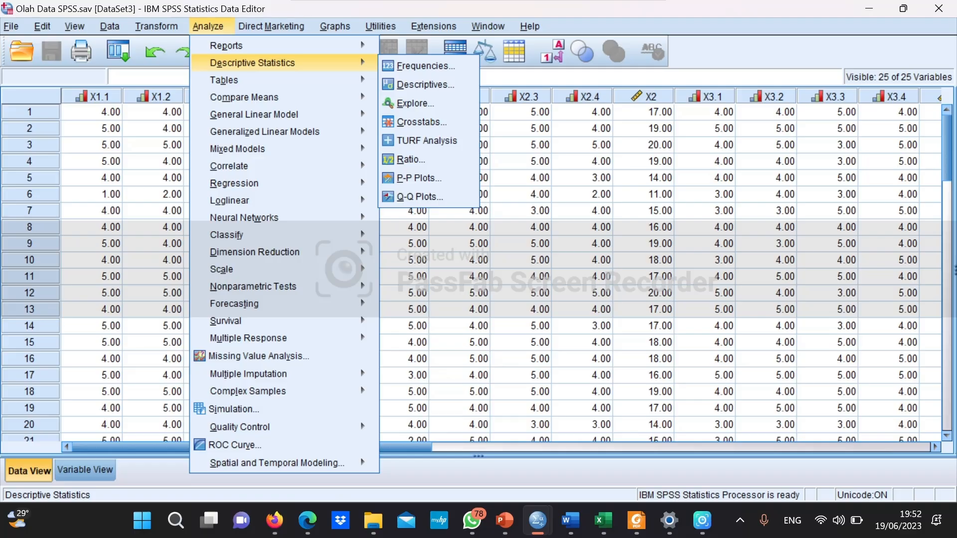
click(425, 65)
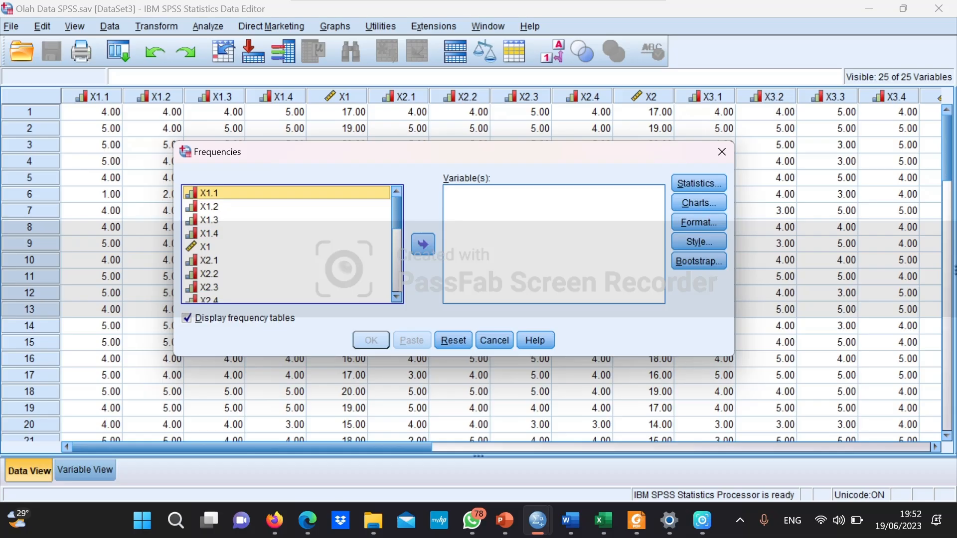
key(shift+Down)
key(shift+Down)
key(shift+Down)
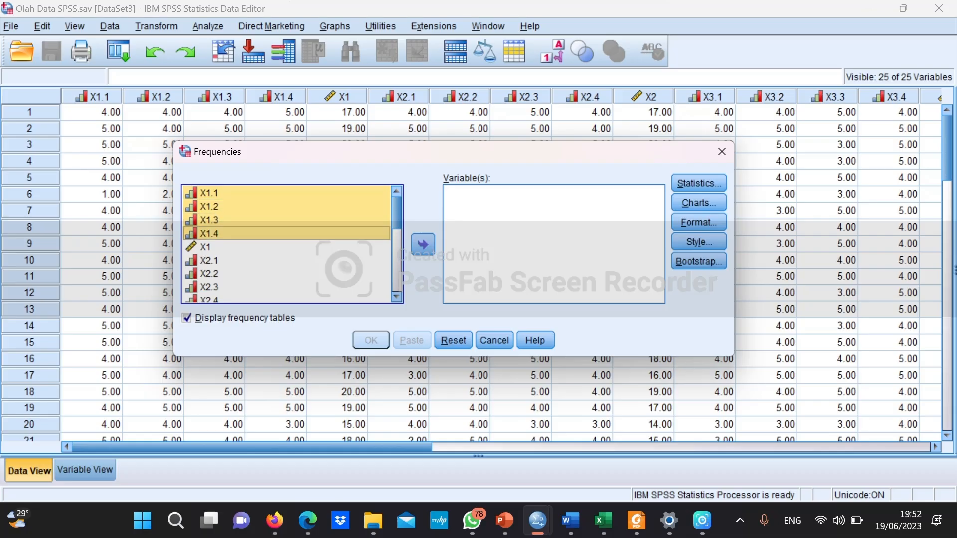
- Add X2.1, X2.2, X2.3 and X2.4 to the variable selection, leaving out the total X1
scroll(291, 244, down, 2)
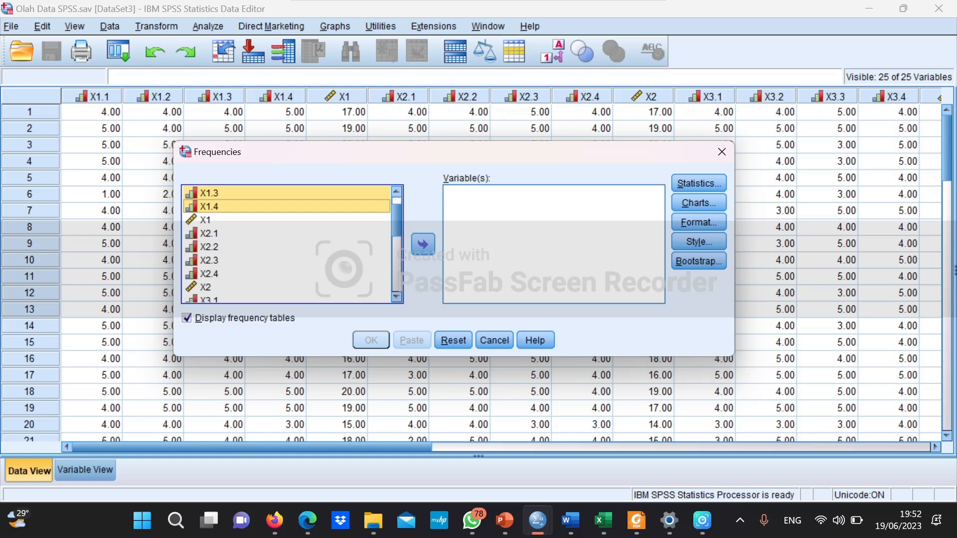
ctrl+click(209, 233)
ctrl+click(209, 246)
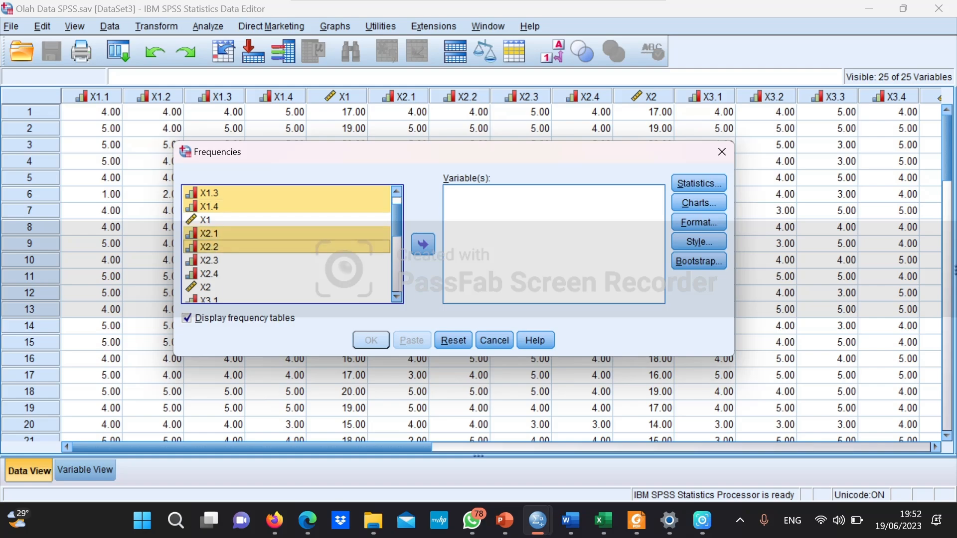
ctrl+click(209, 260)
ctrl+click(210, 274)
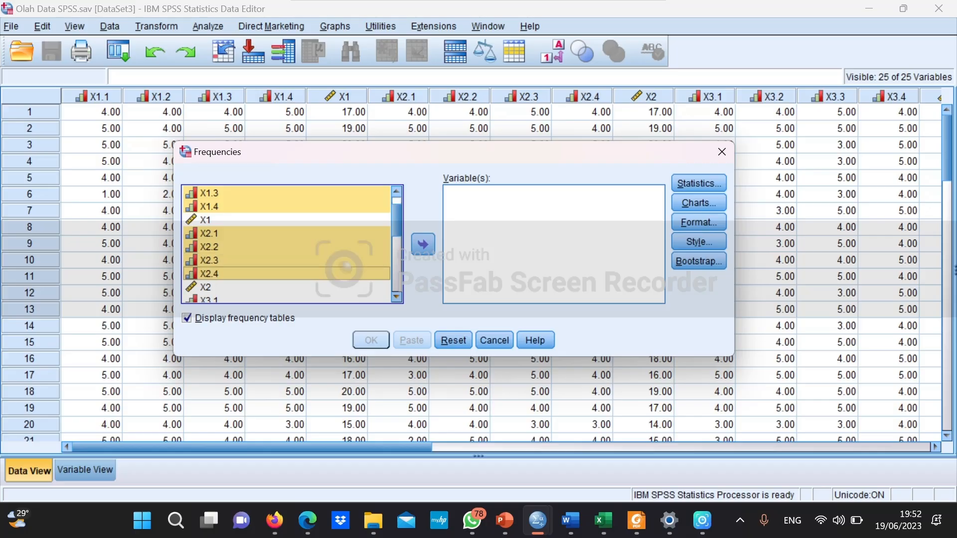
- Extend the Frequencies variable selection with X3.1, X3.2, X3.3 and X3.4, skipping the total X2
scroll(287, 244, down, 5)
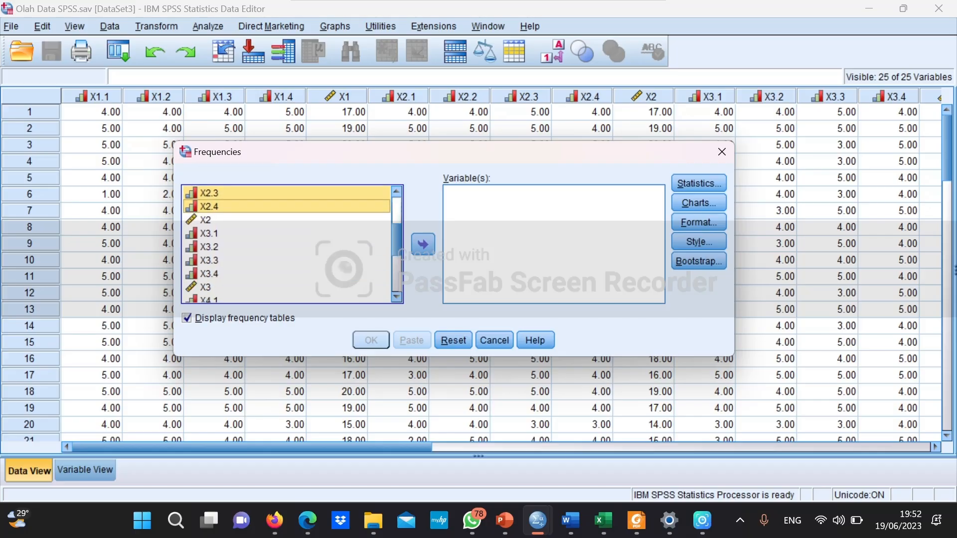
ctrl+click(209, 233)
ctrl+click(209, 247)
ctrl+click(209, 260)
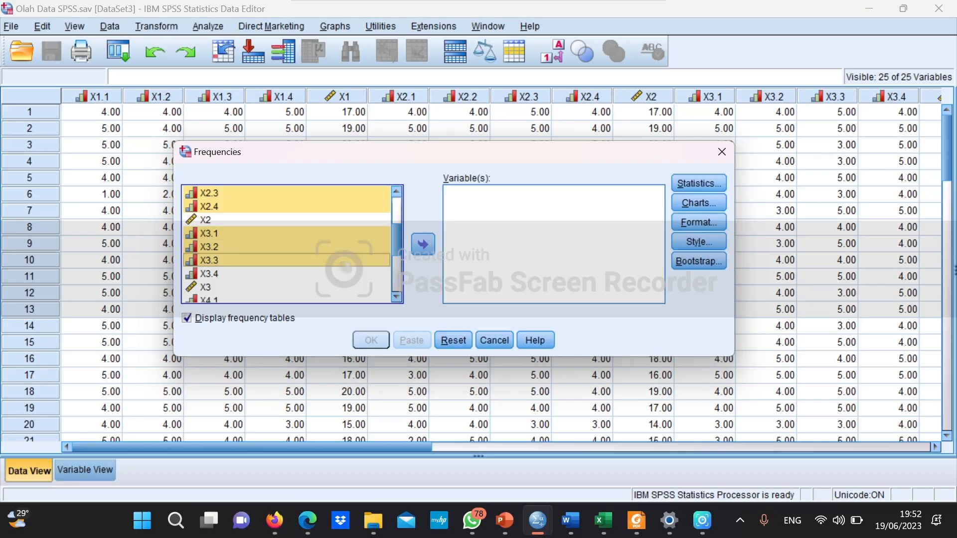
ctrl+click(209, 273)
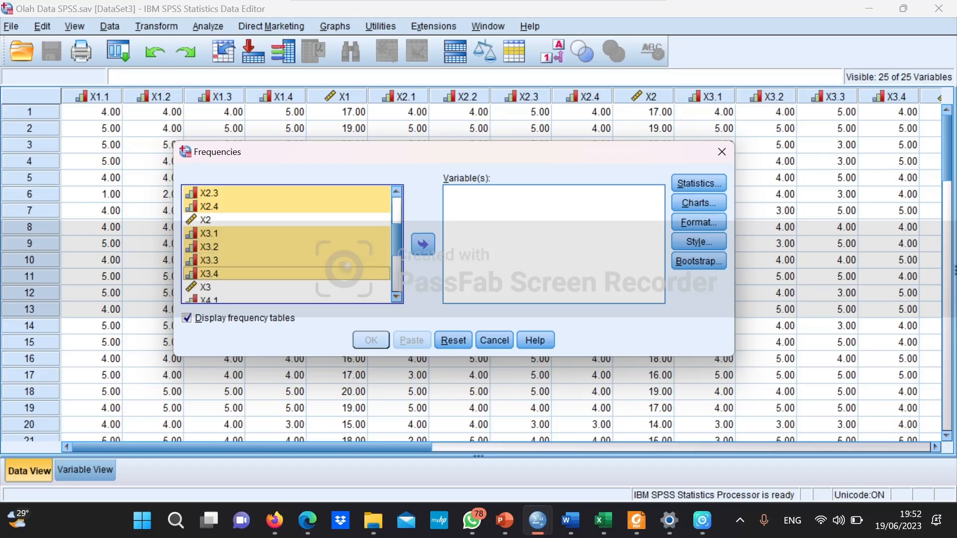
- Include X4.1, X4.2, X4.3 and X4.4 in the selected variables, skipping the total X3
scroll(287, 244, down, 1)
scroll(287, 244, down, 5)
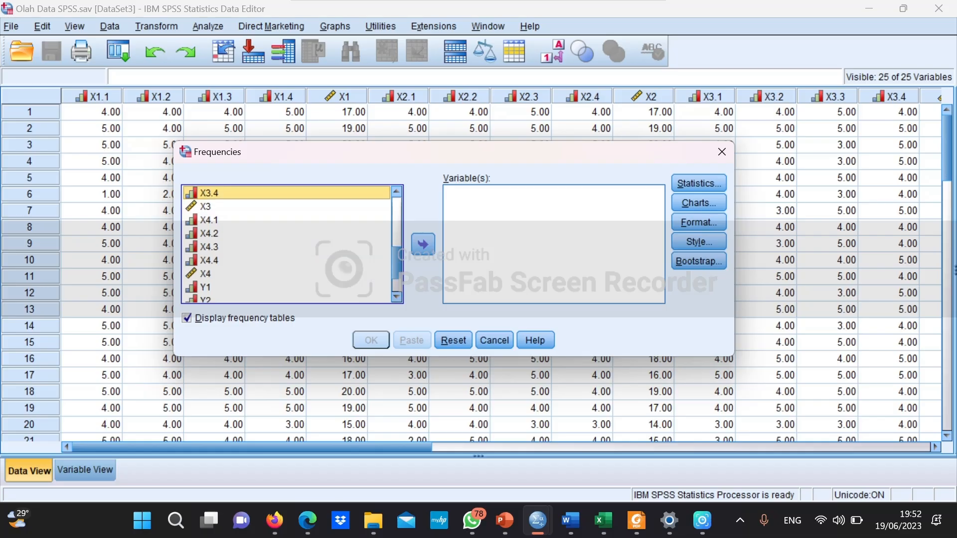
ctrl+click(209, 220)
ctrl+click(210, 233)
ctrl+click(209, 246)
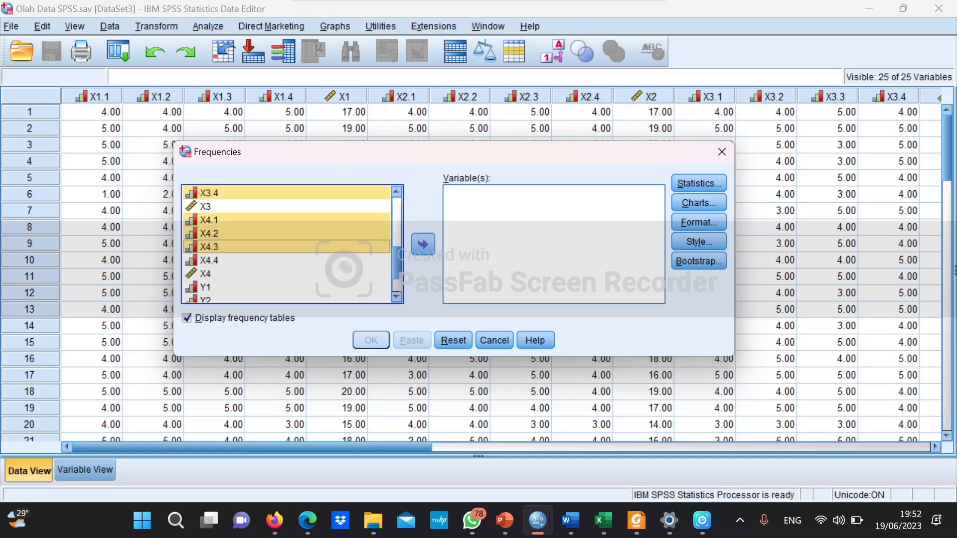
ctrl+click(209, 261)
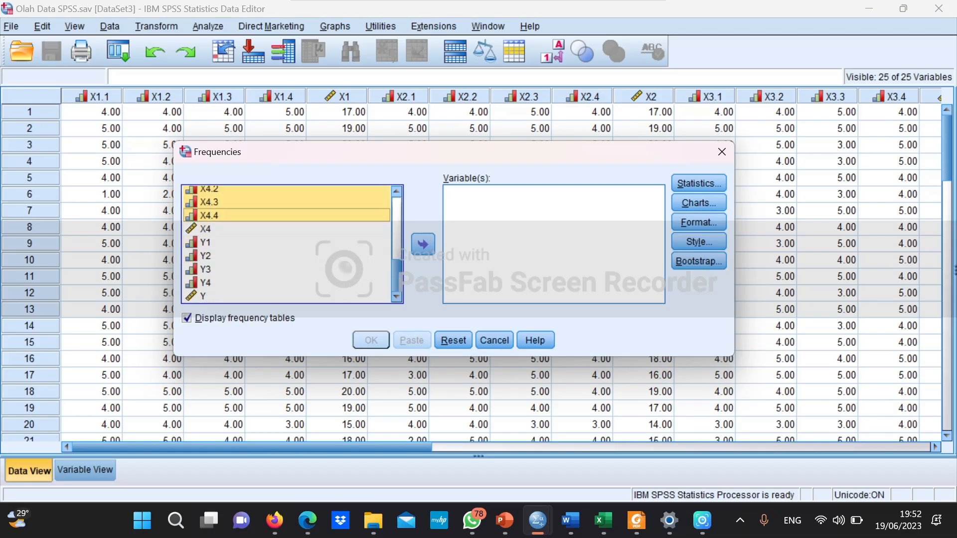
- Add Y1, Y2, Y3 and Y4 to the selection, move all selected items into the analysis variables and run Frequencies
scroll(286, 244, down, 1)
ctrl+click(209, 243)
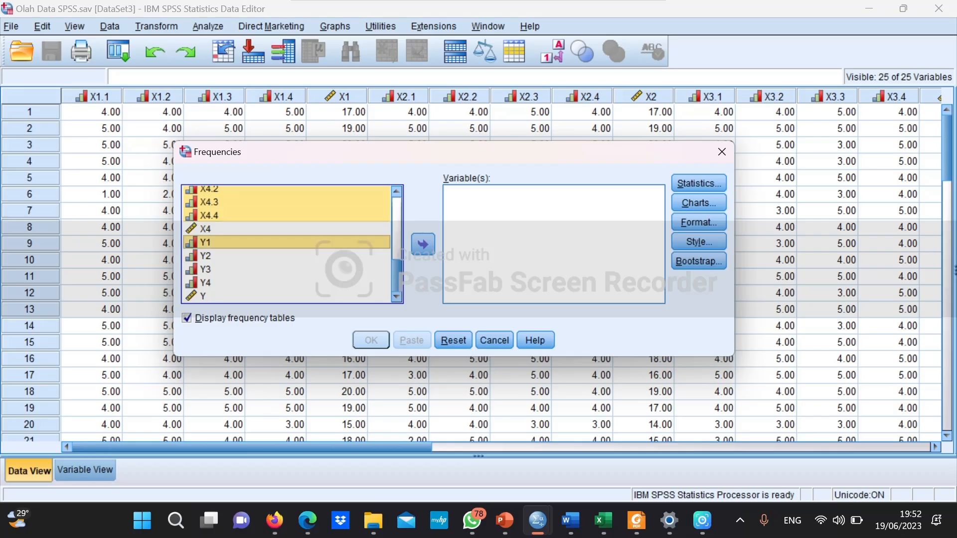
ctrl+click(209, 256)
ctrl+click(209, 269)
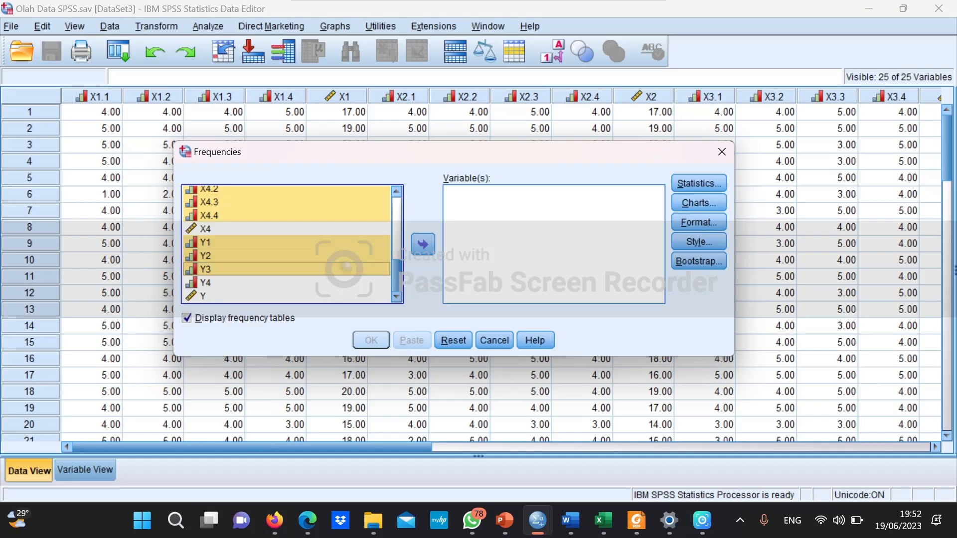
click(422, 244)
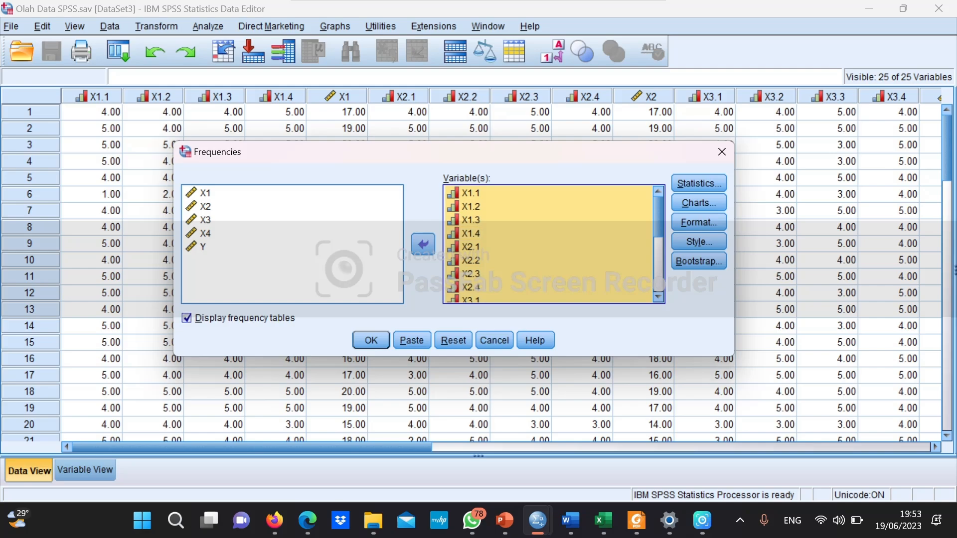
key(Return)
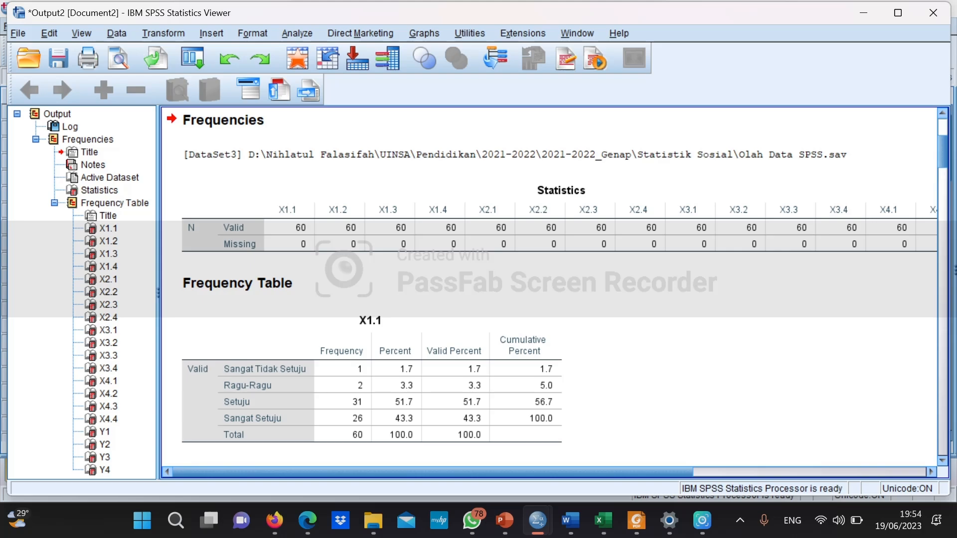
- Review the frequency tables in the output from X1.1 through X2.2
scroll(548, 284, down, 5)
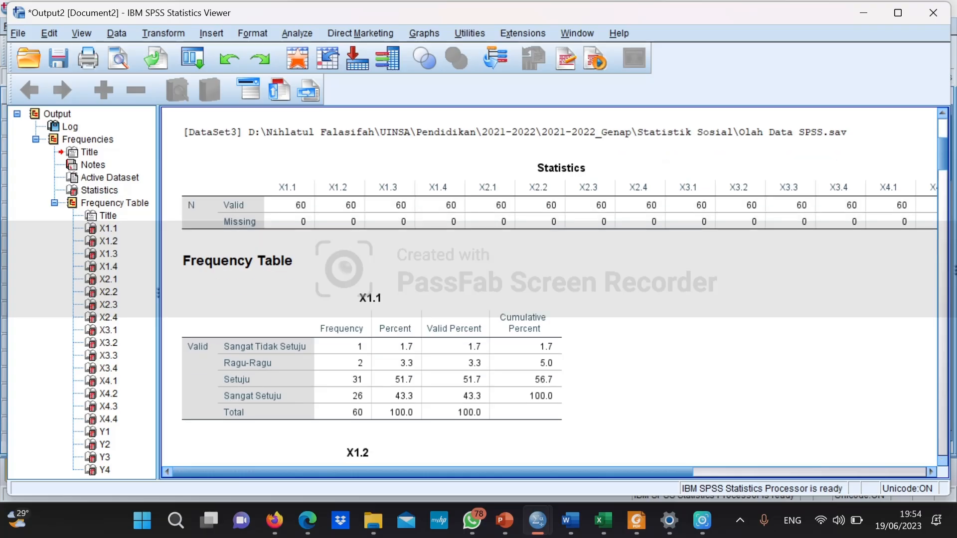
scroll(548, 284, down, 6)
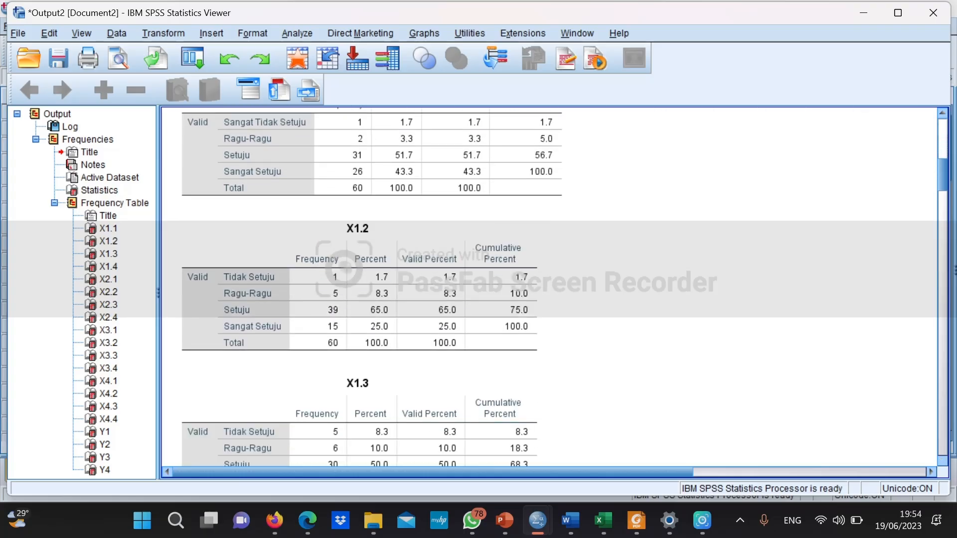
scroll(548, 284, down, 5)
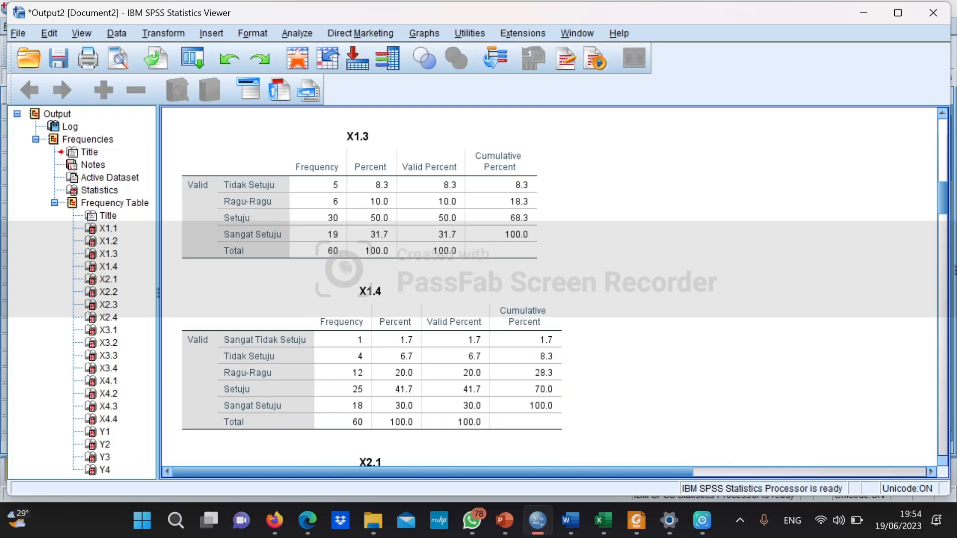
scroll(548, 284, down, 3)
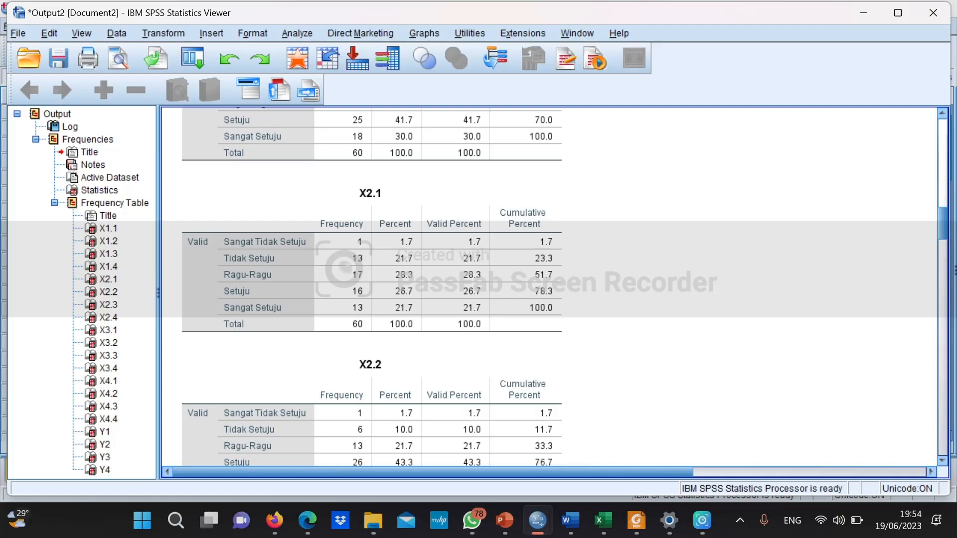
- Leave the output for the SPSS data sheet, then switch to PowerPoint and show the Hasil Uji Validitas slide in Reading View
mouse_move(537, 520)
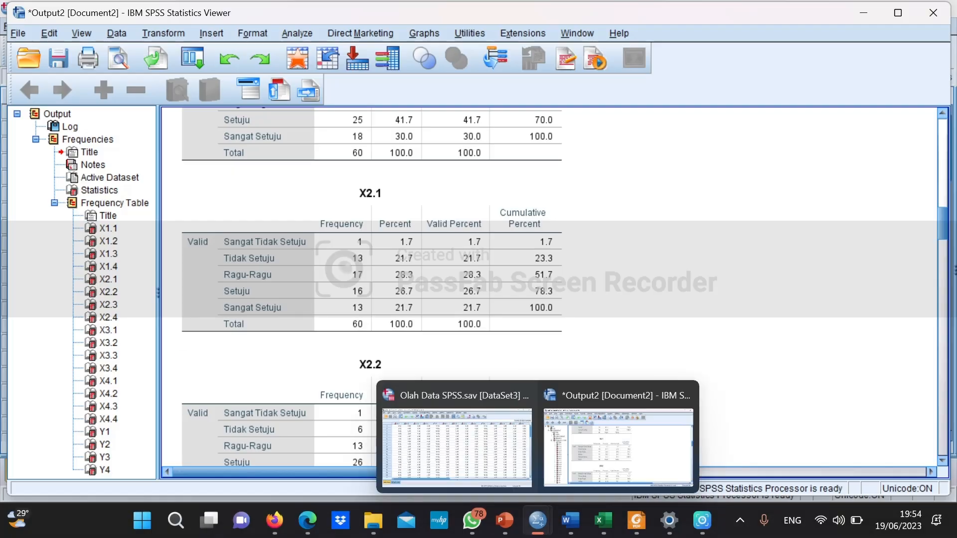
click(456, 447)
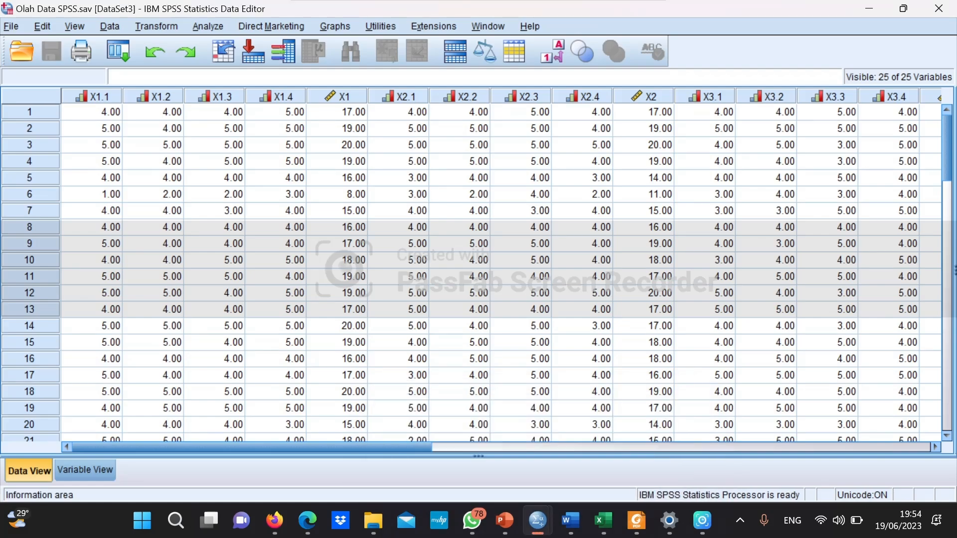
click(504, 521)
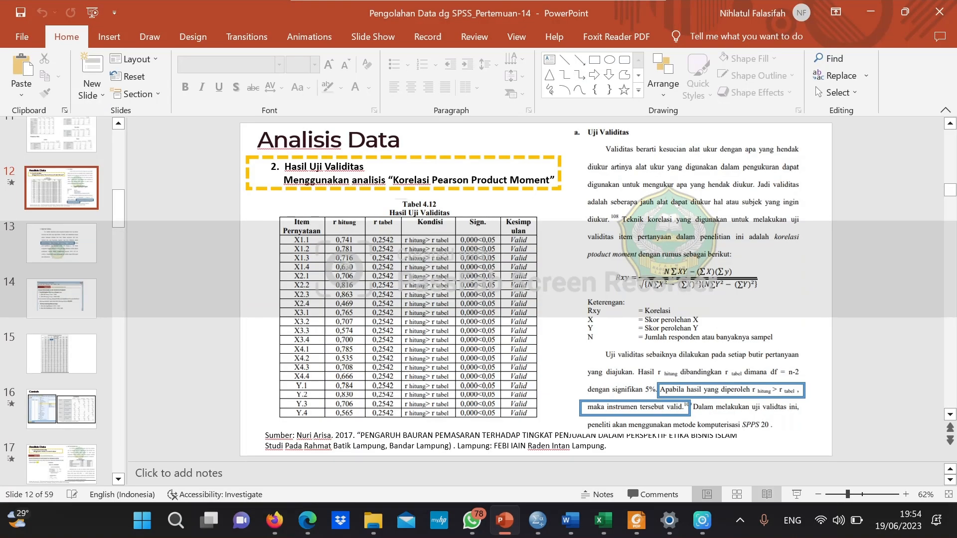
click(766, 495)
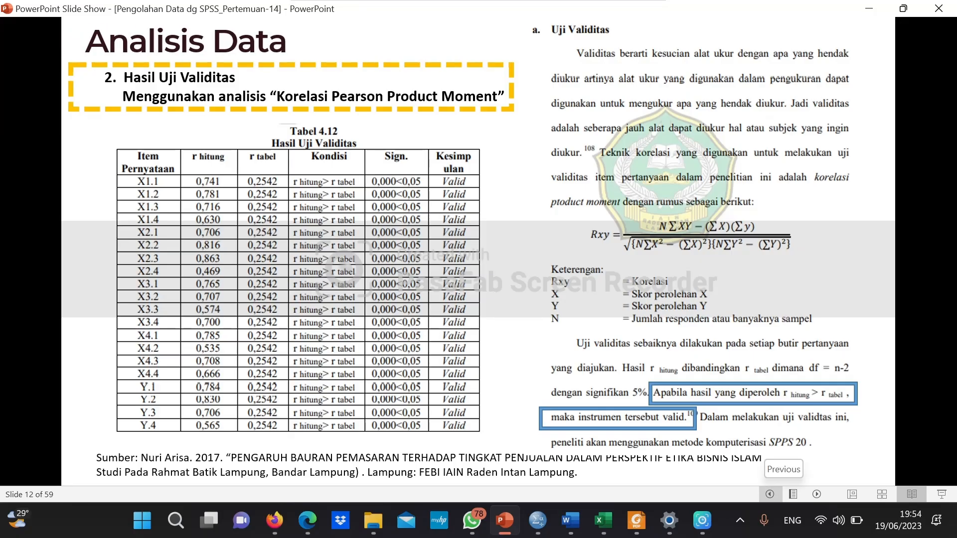
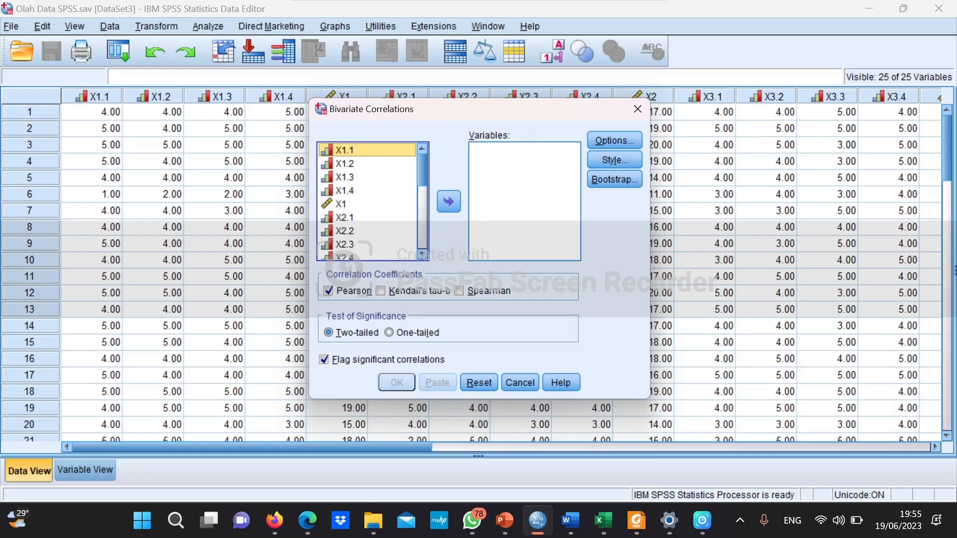
- Run a two-tailed Pearson bivariate correlation on X1.1, X1.2, X1.3, X1.4 and the total X1
key(shift+Down)
key(shift+Down)
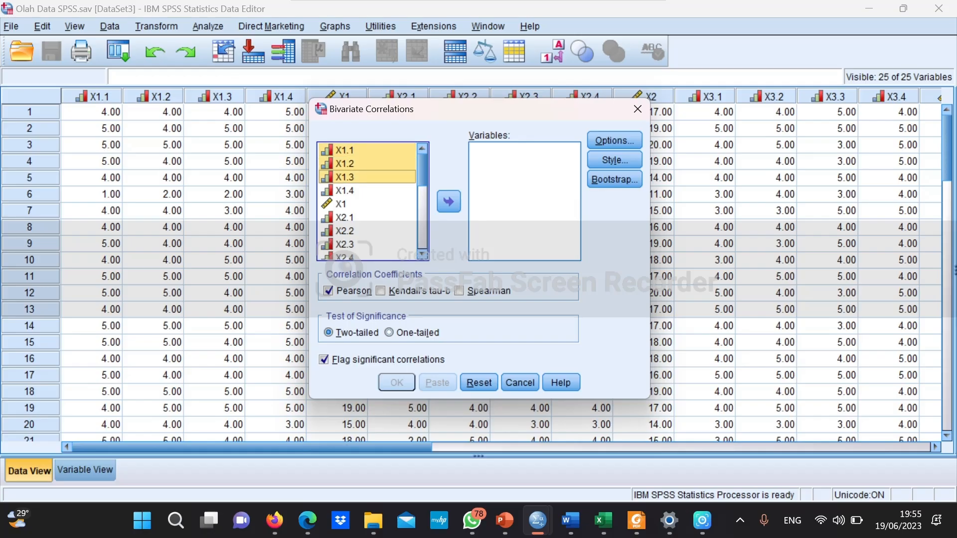
key(shift+Down)
key(shift+Down)
key(Tab)
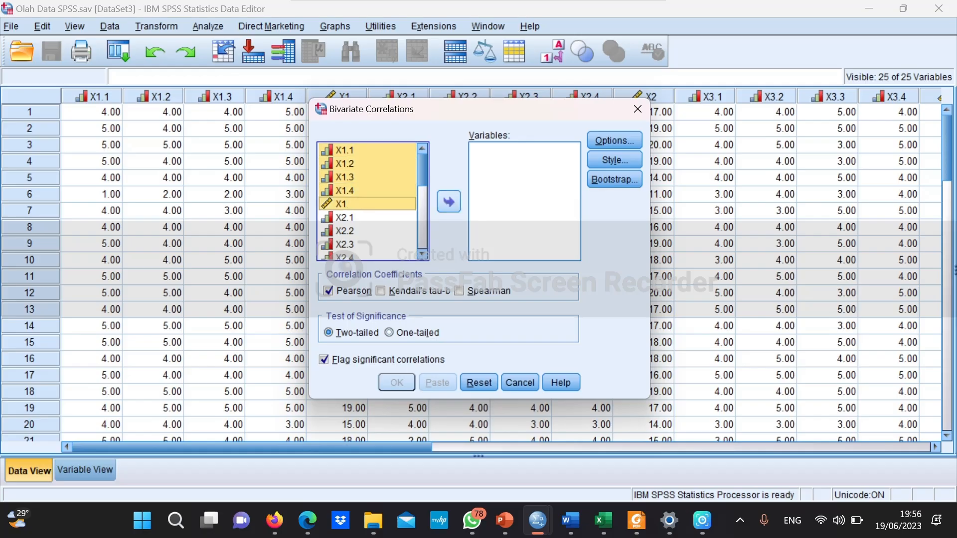
key(space)
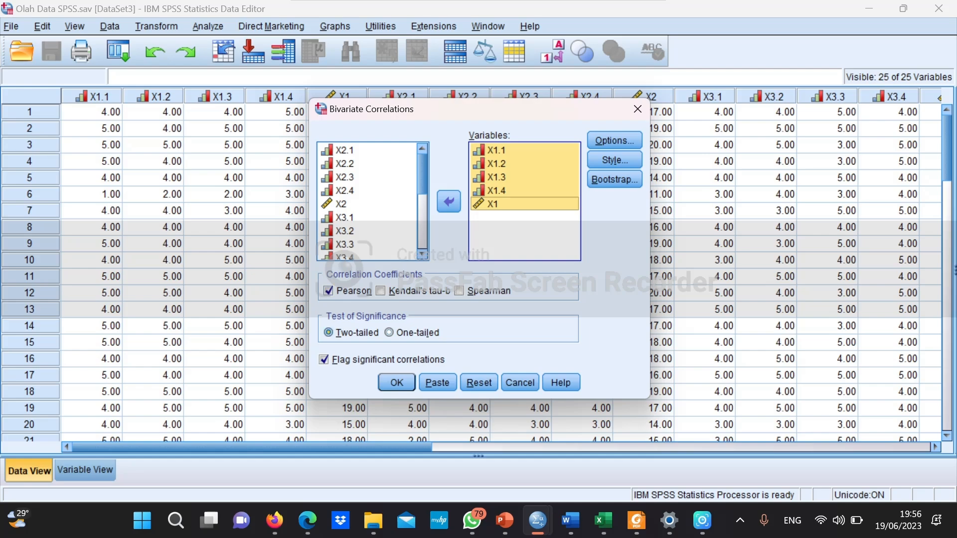
click(329, 332)
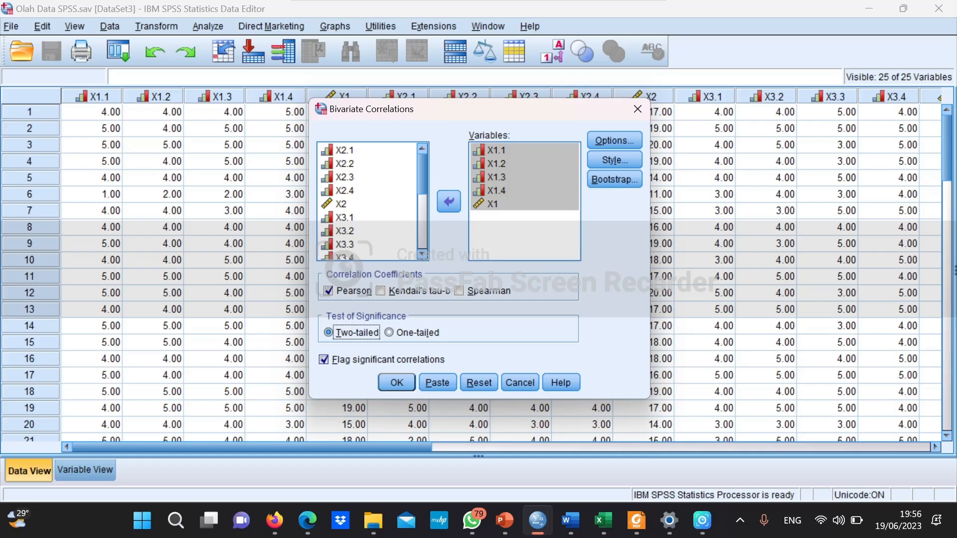
click(397, 382)
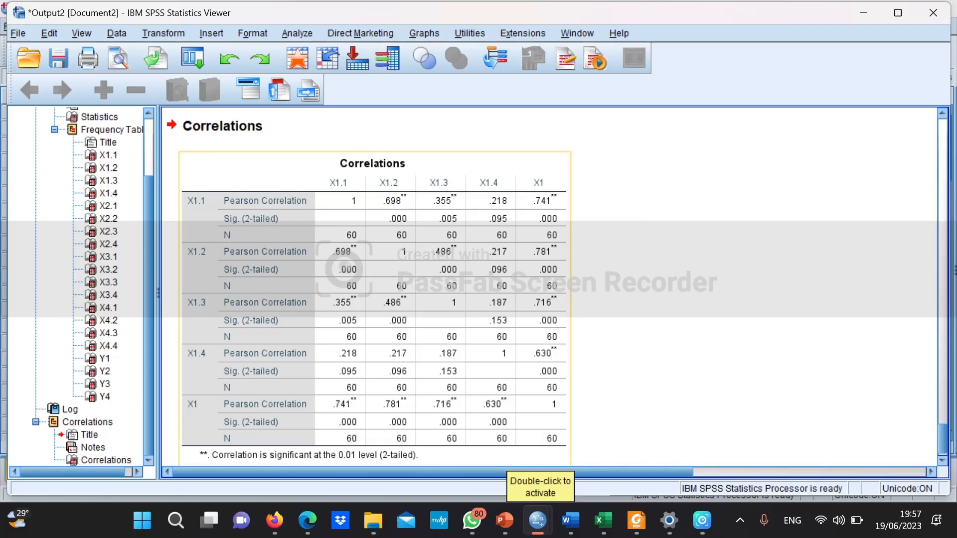
- Revisit the PowerPoint validity slide, then switch to the Excel workbook r dan t tabel and go to the table's beginning
click(505, 520)
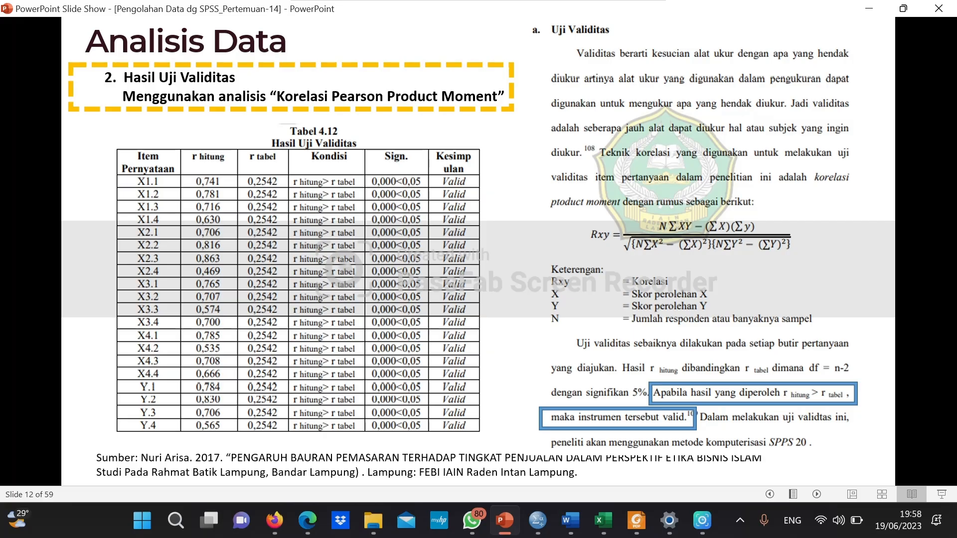
click(601, 520)
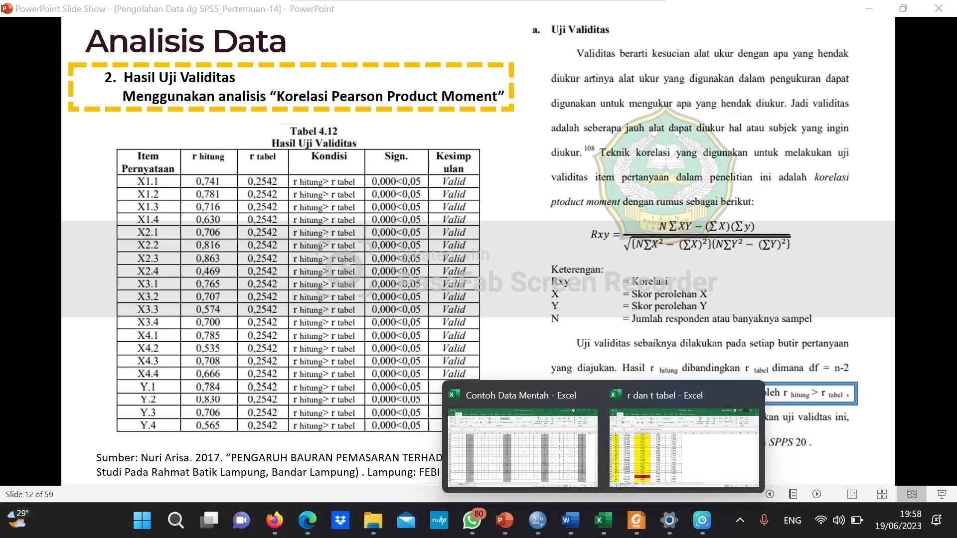
click(683, 438)
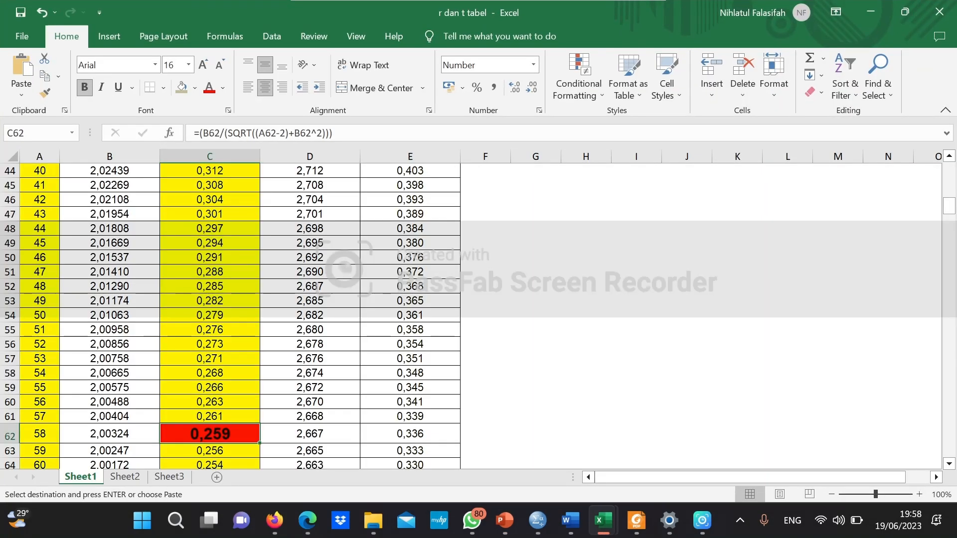
scroll(231, 316, up, 14)
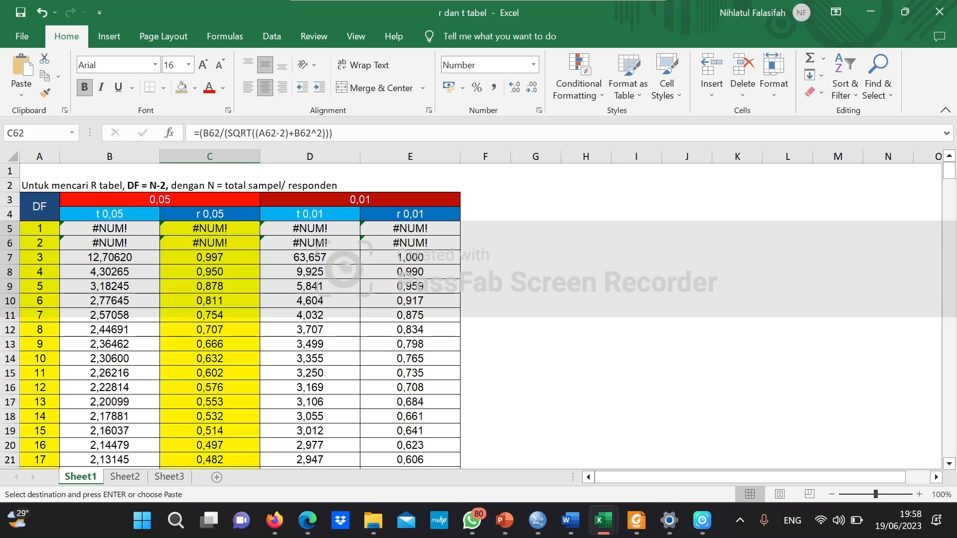
- Examine the t and r column headings for the 0,05 and 0,01 significance levels, leaving the table data unmodified
click(109, 215)
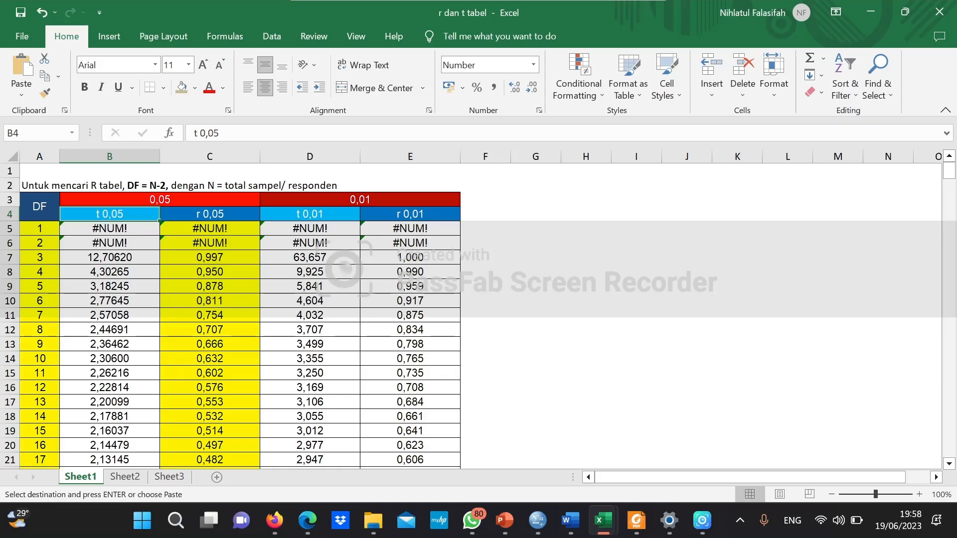
click(209, 214)
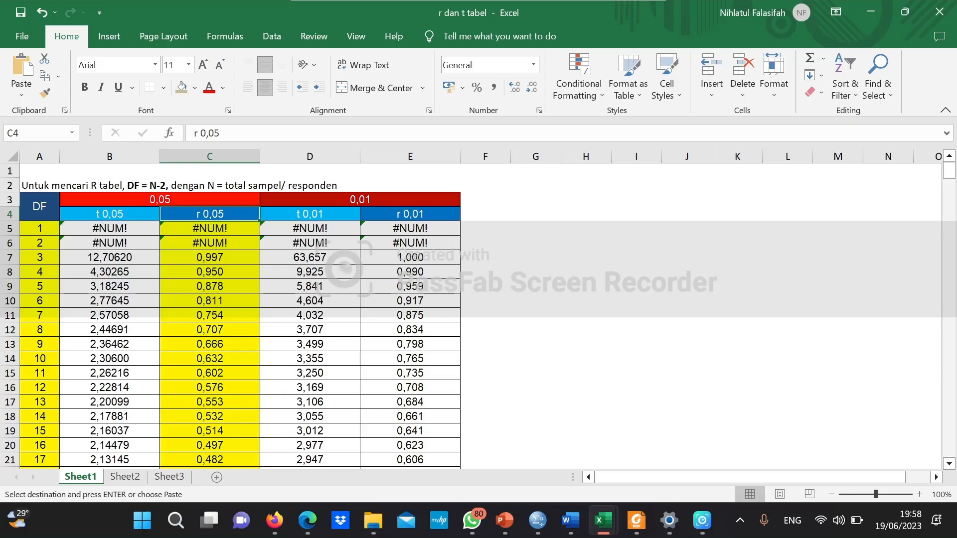
click(310, 214)
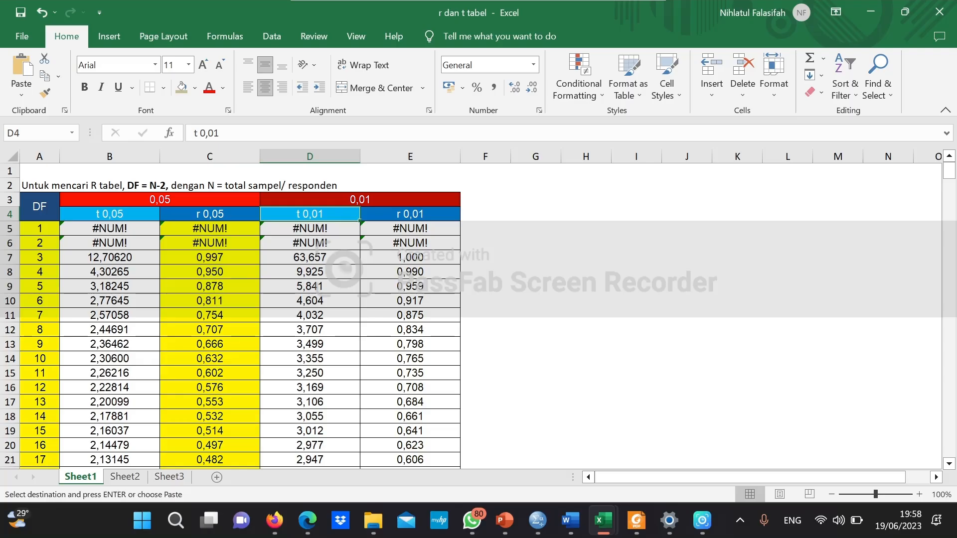
click(410, 214)
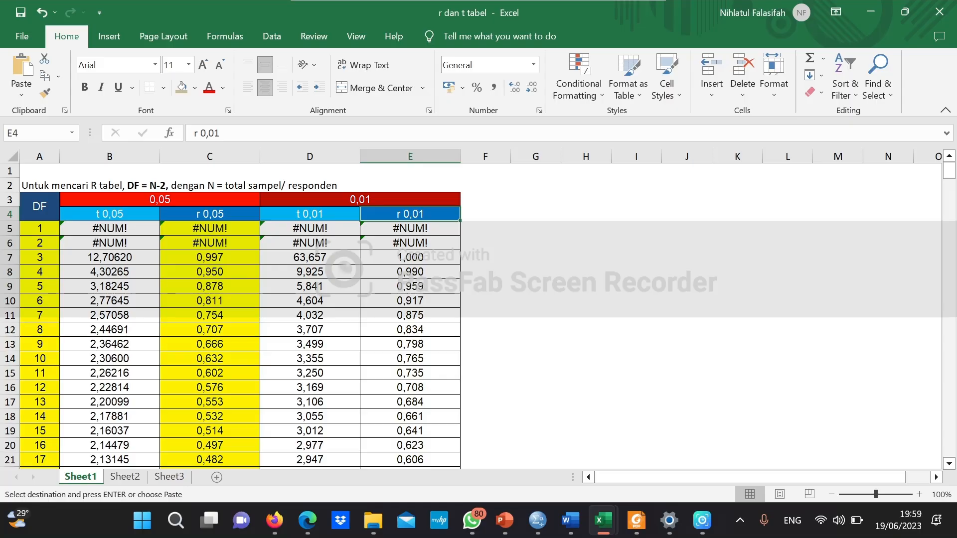
click(210, 214)
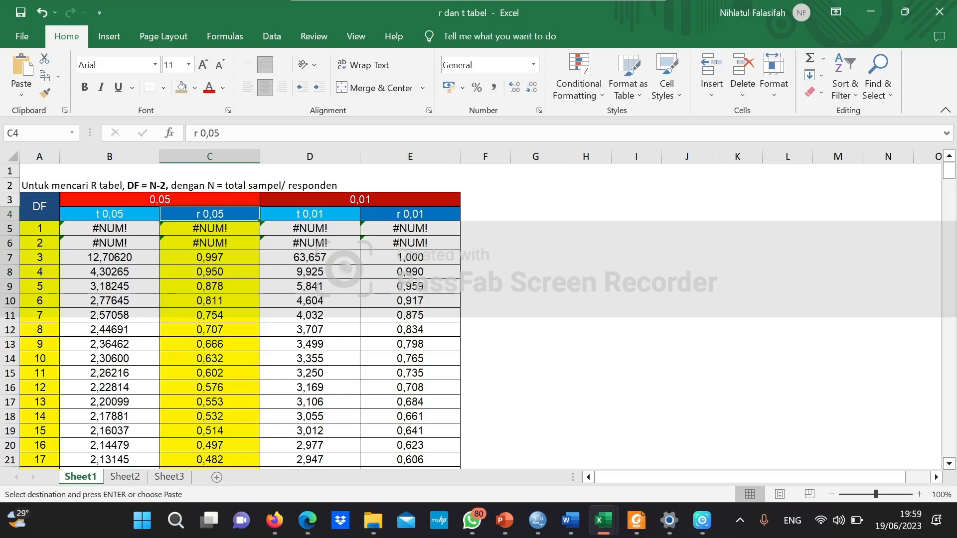
drag(210, 221, 210, 416)
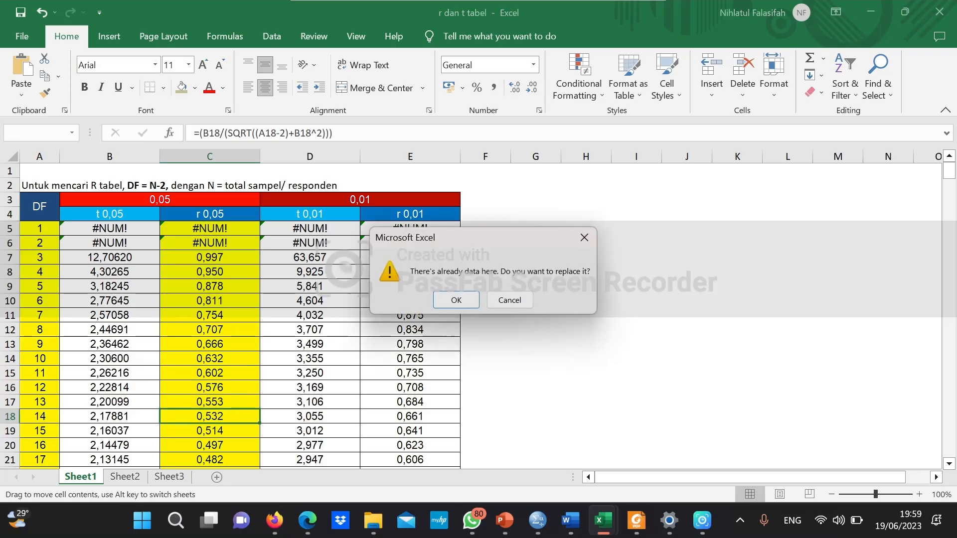
click(584, 238)
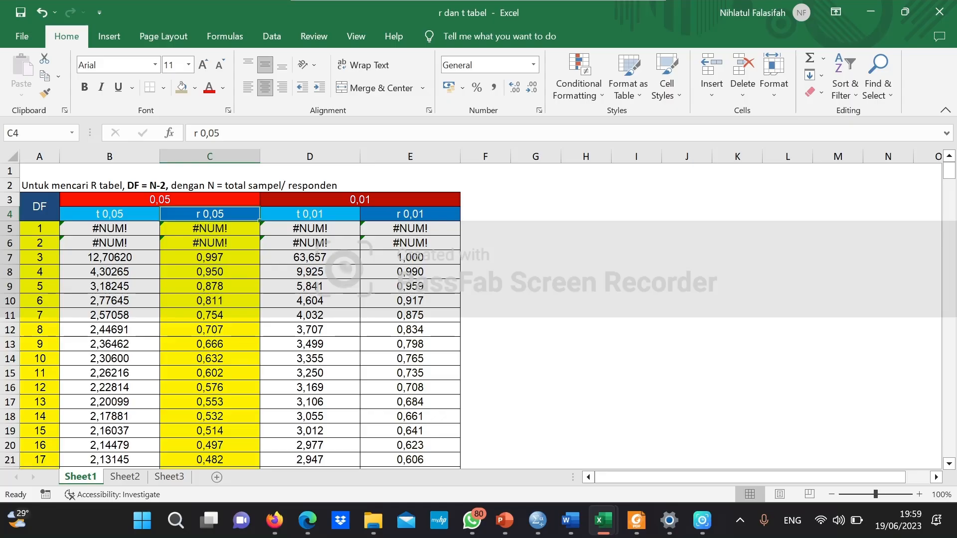
- Look up the DF 58 row in the table and select its r value at the 0,05 level
click(39, 156)
click(40, 330)
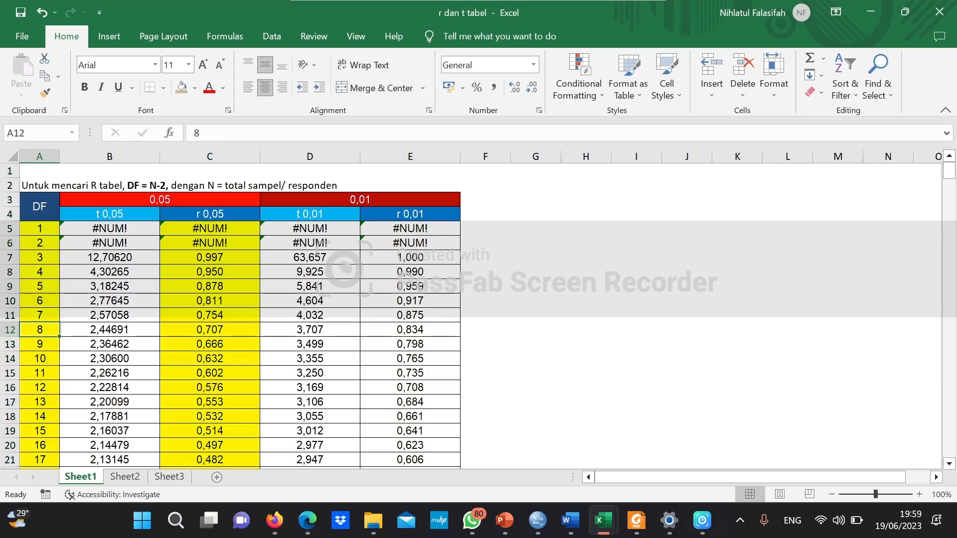
key(Down)
key(Down)
key(Down)
key(Down)
key(Down)
key(Down)
key(Down)
key(Down)
key(Down)
key(Down)
key(Down)
key(Down)
key(Down)
key(Down)
key(Down)
key(Down)
key(Down)
key(Down)
key(Down)
key(Down)
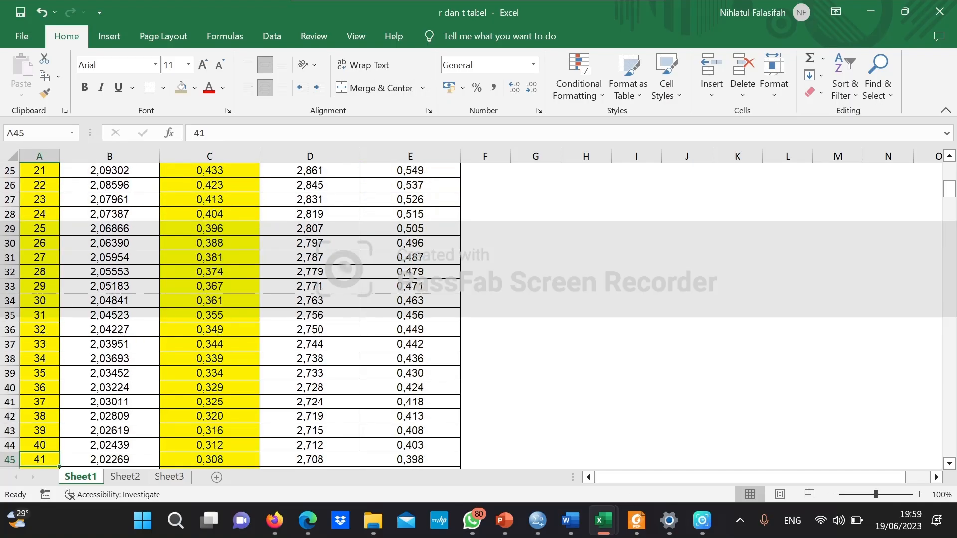
key(Down)
key(Down)
key(Down)
key(Down)
key(Down)
key(Down)
key(Down)
key(Down)
key(Down)
key(Down)
key(Down)
click(40, 318)
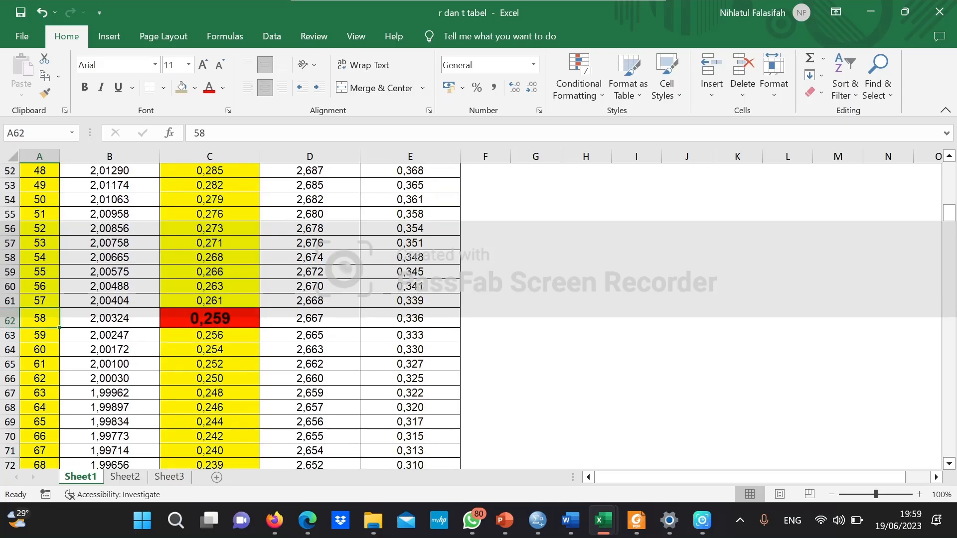
click(209, 317)
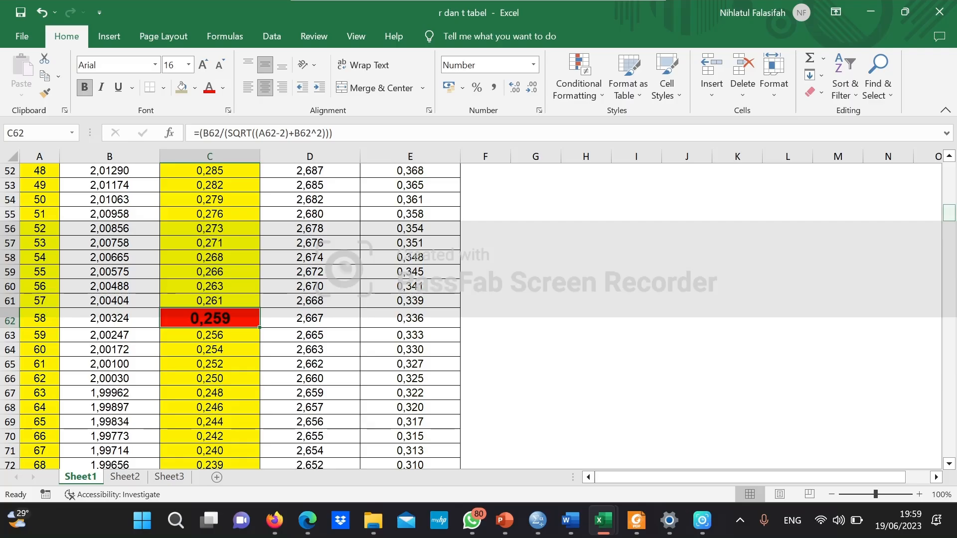
- Return to the DF = N-2 note above the r table, then switch to PowerPoint's Hasil Uji Validitas slide
scroll(229, 314, down, 1)
drag(949, 213, 949, 171)
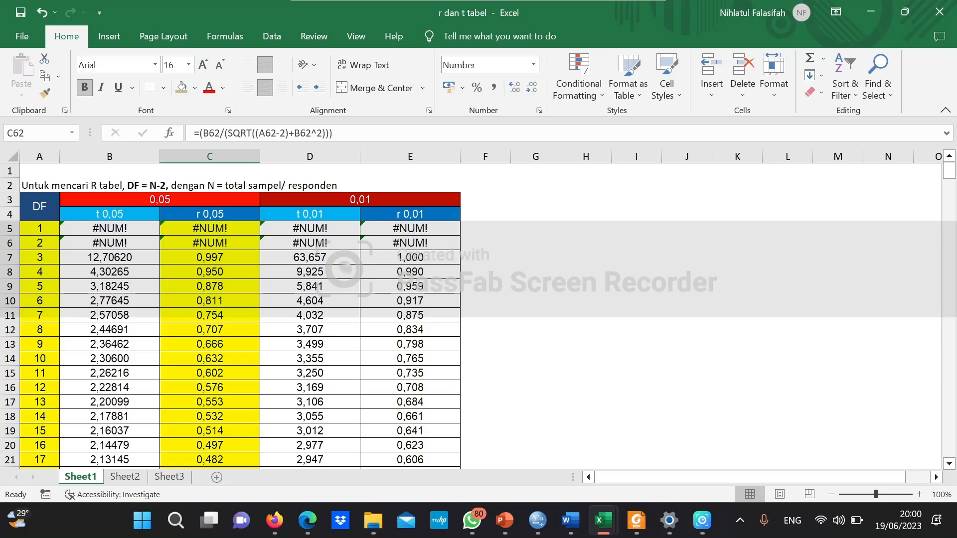
click(504, 520)
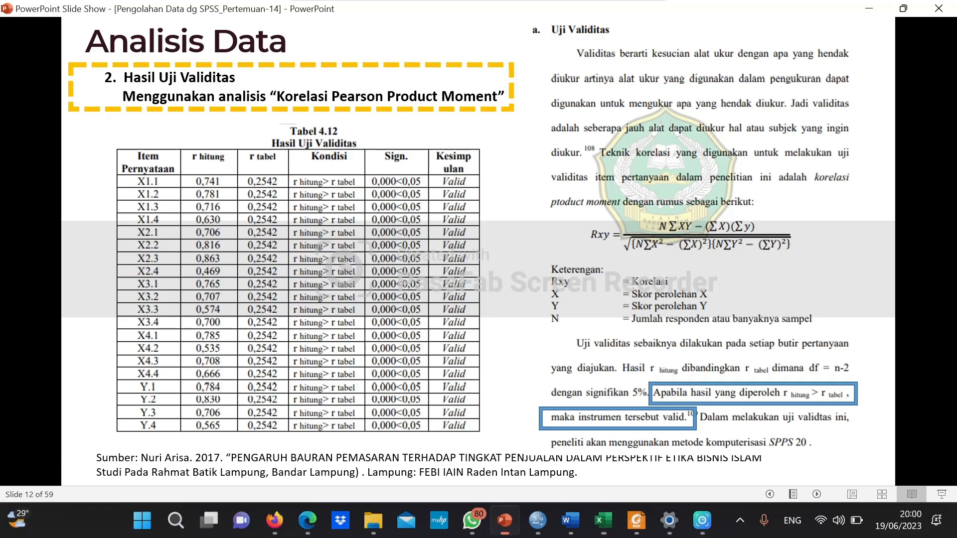
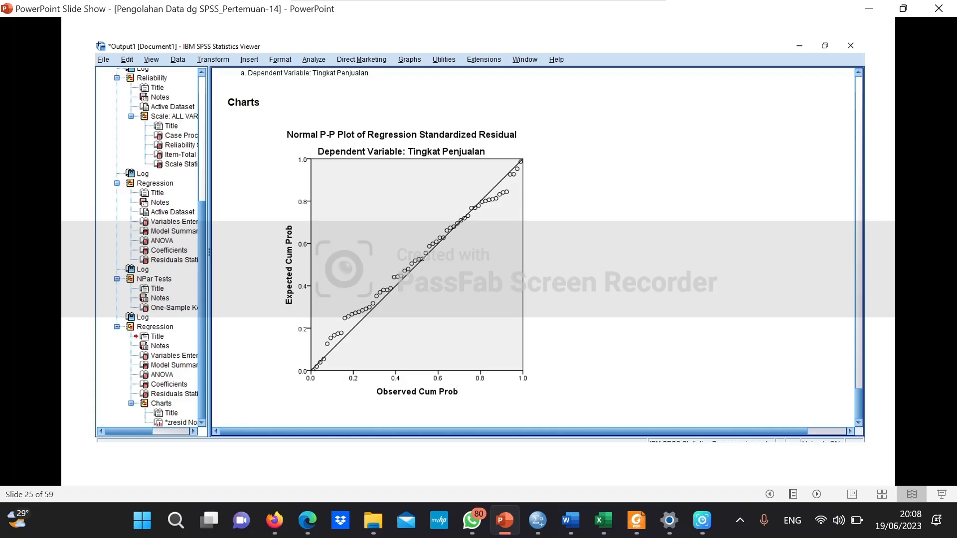
- Advance the slide show to the Uji Normalitas Kolmogorov Smirnov slide, then switch to the Olah Data SPSS.sav data in SPSS
key(Right)
key(Right)
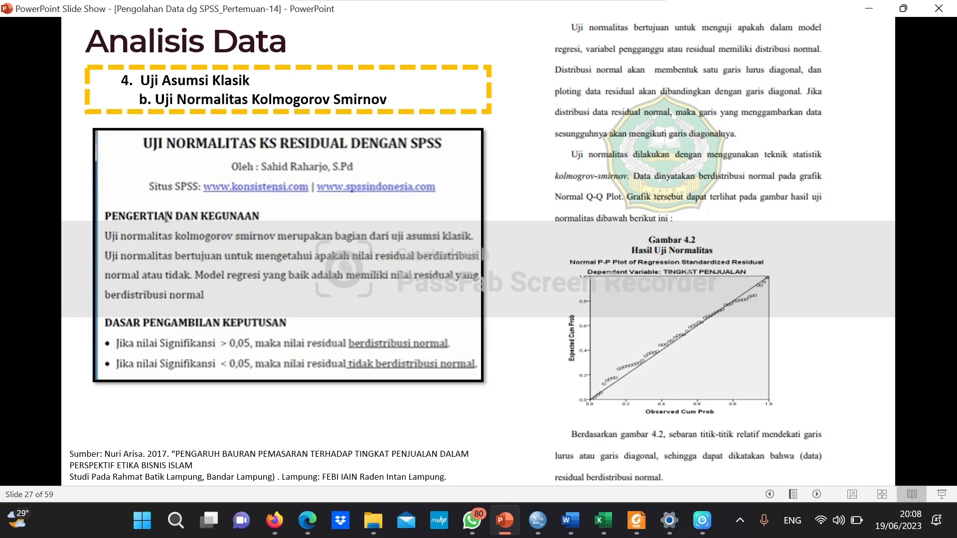
click(538, 521)
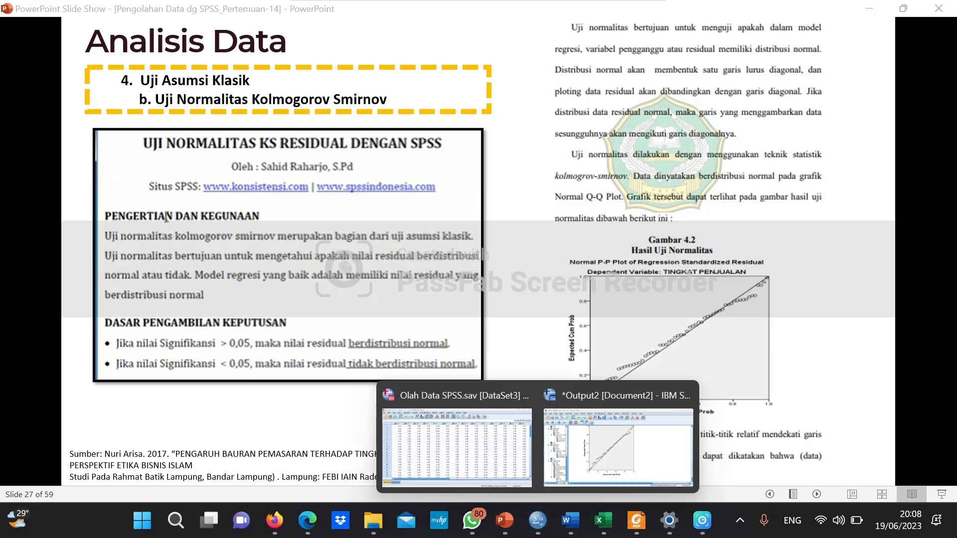
click(456, 438)
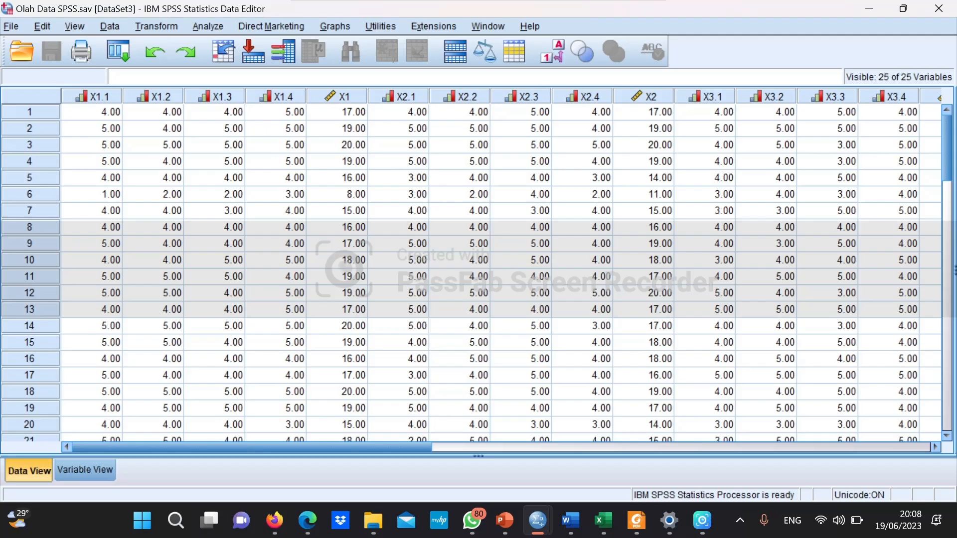
- Start a Linear Regression and clear all variables from its Dependent and Block 1 independent lists
click(208, 27)
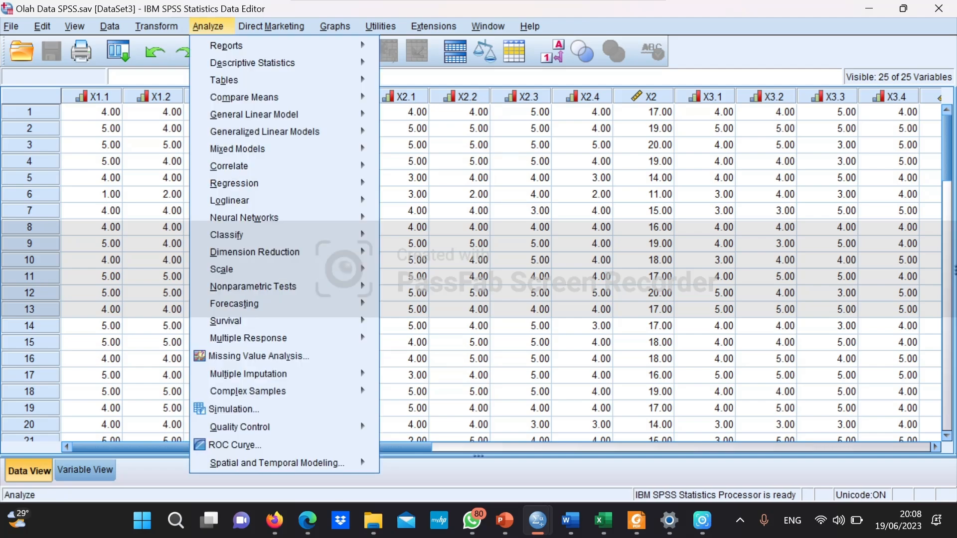
mouse_move(234, 183)
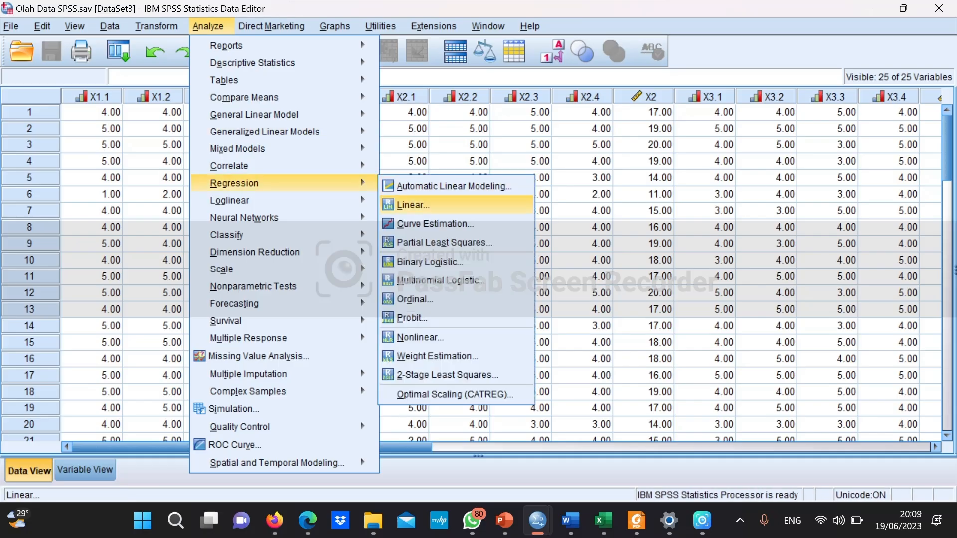
click(413, 204)
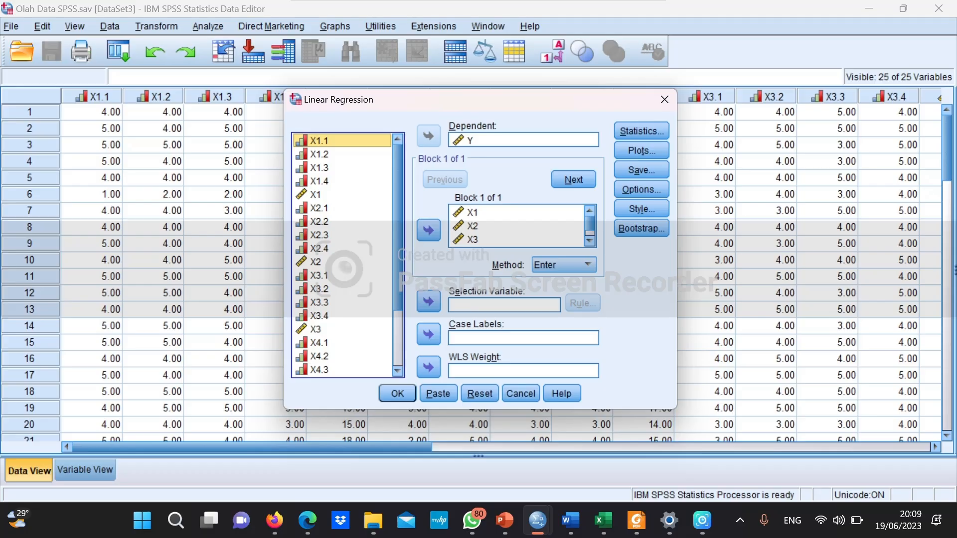
click(522, 141)
click(429, 231)
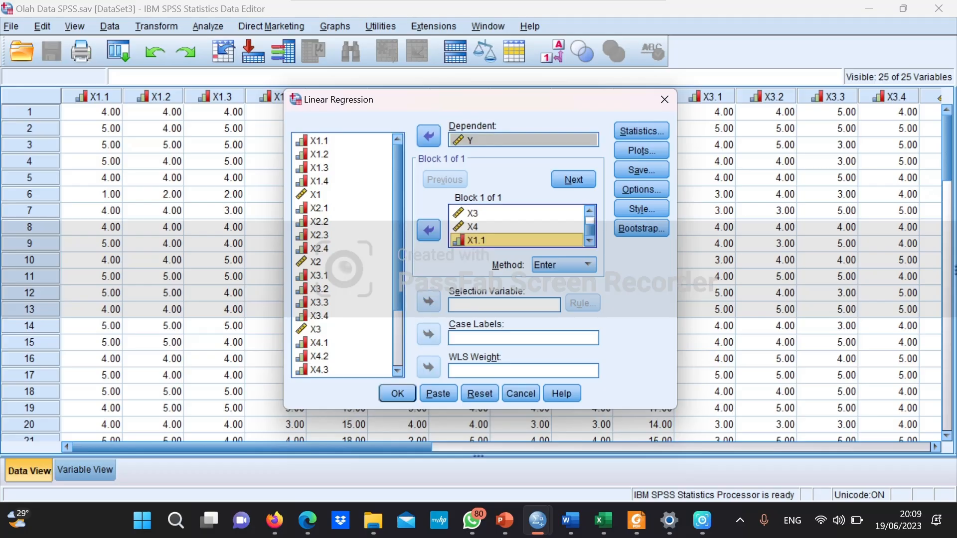
click(516, 213)
key(ctrl+a)
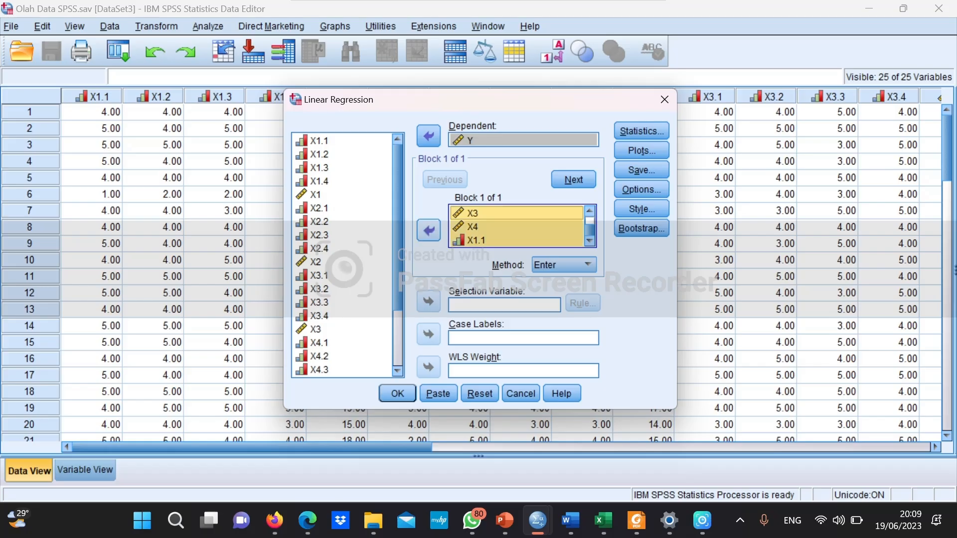
click(429, 230)
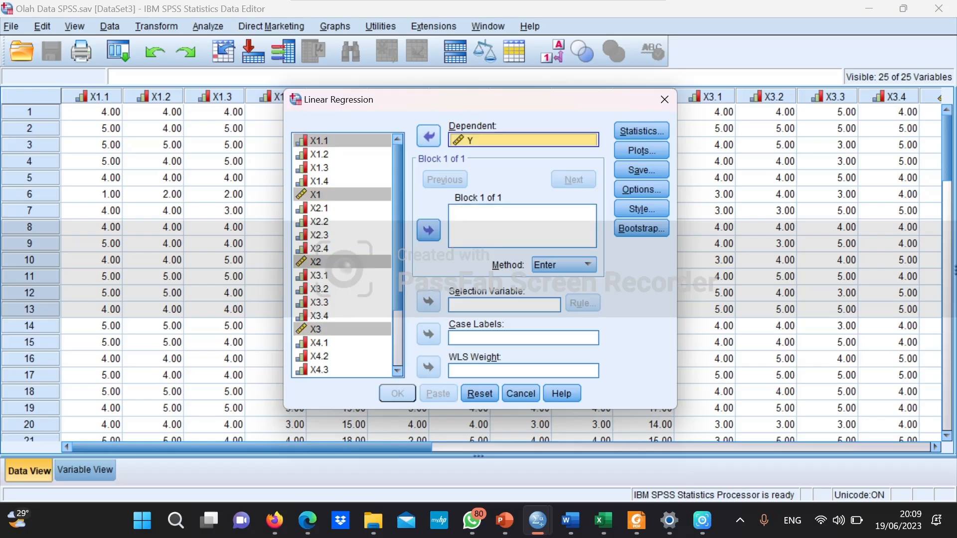
click(429, 136)
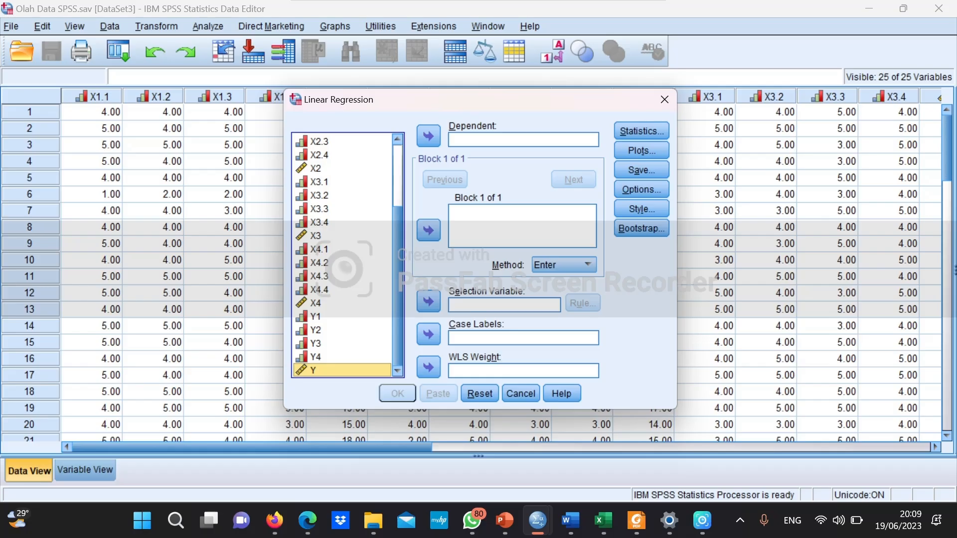
- Assign the total score Y as the regression's dependent variable
scroll(343, 254, up, 3)
scroll(343, 254, down, 2)
click(428, 136)
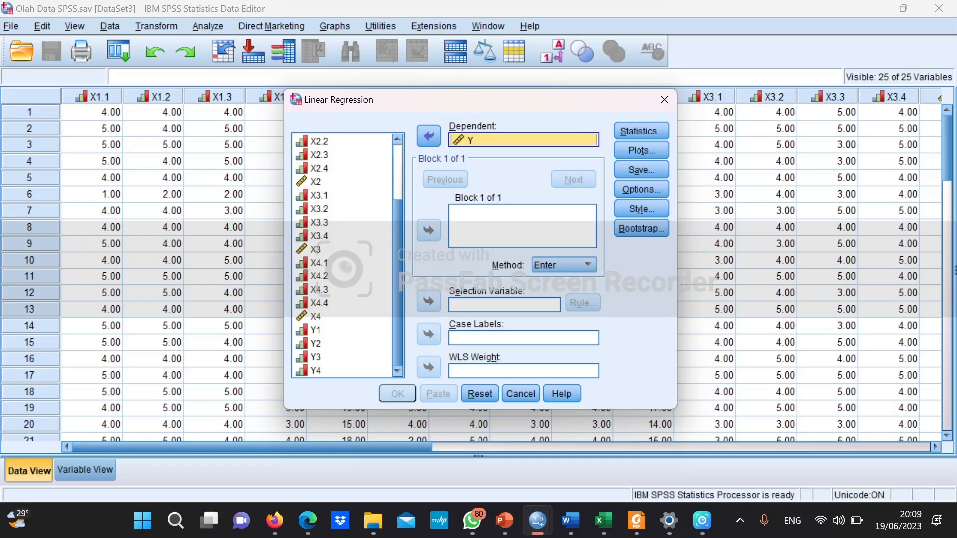
- Add the totals X1, X2, X3 and X4 as the regression's independent variables in Block 1
scroll(347, 254, up, 2)
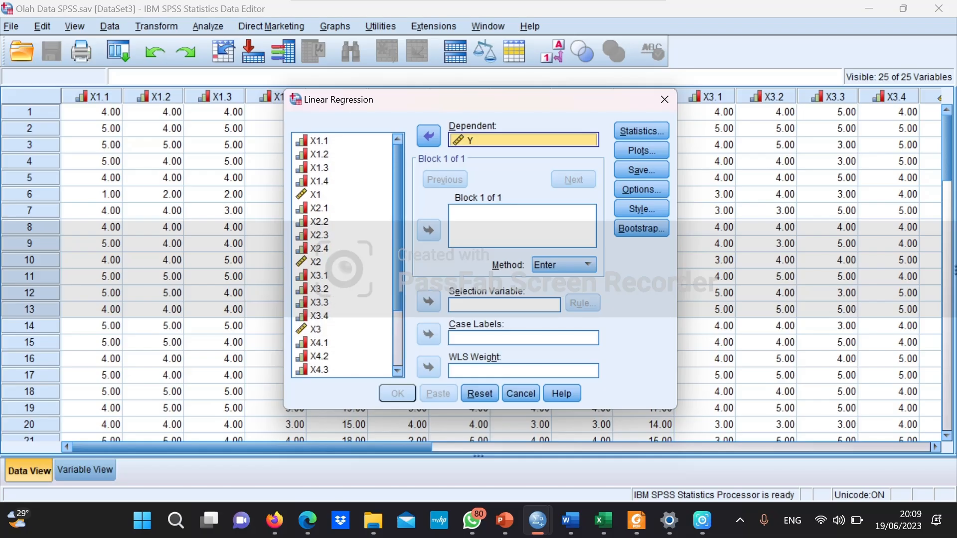
click(319, 194)
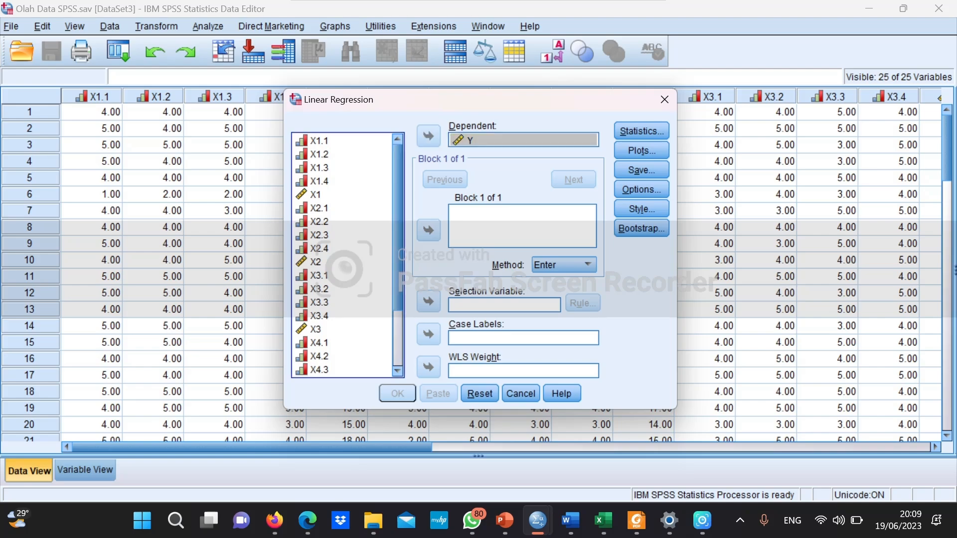
click(429, 230)
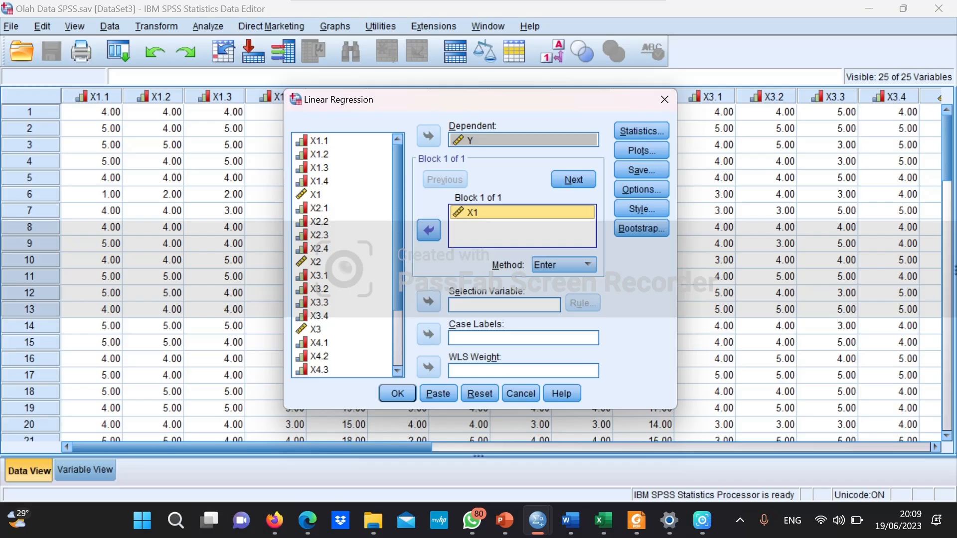
click(319, 262)
click(429, 230)
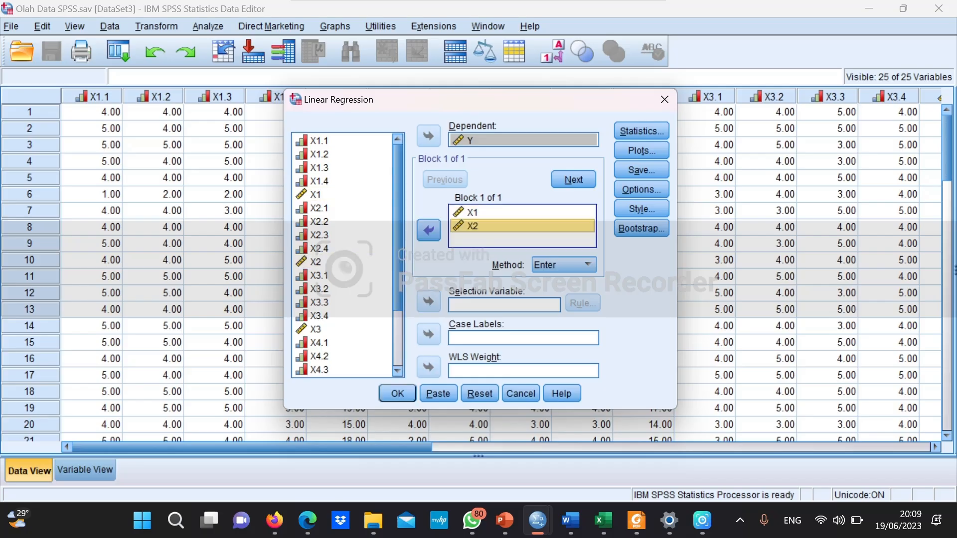
scroll(347, 254, down, 2)
click(319, 249)
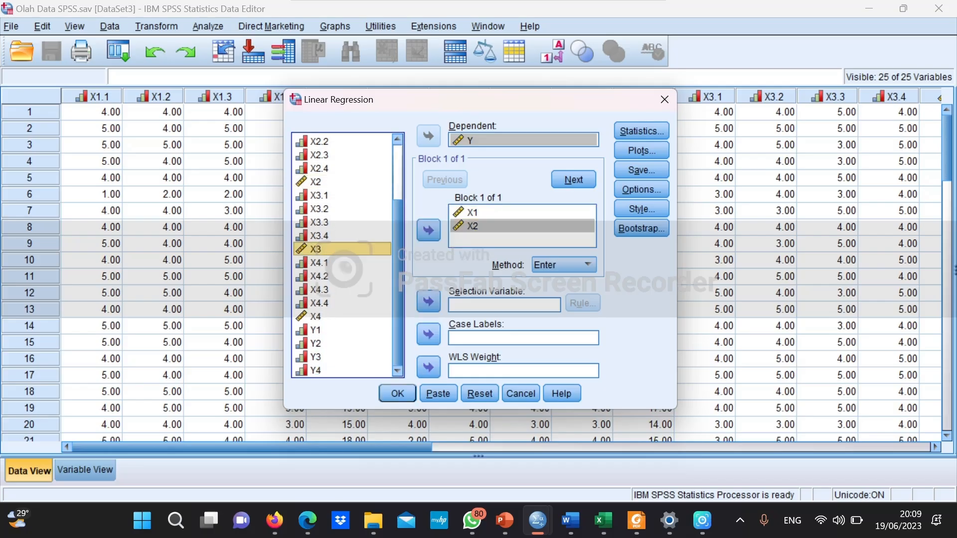
click(428, 230)
click(315, 316)
click(429, 230)
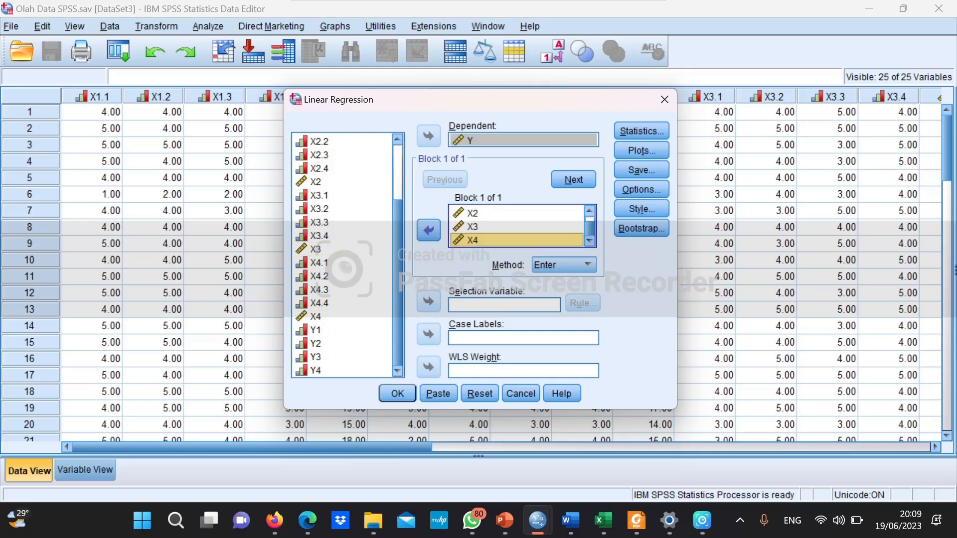
click(316, 370)
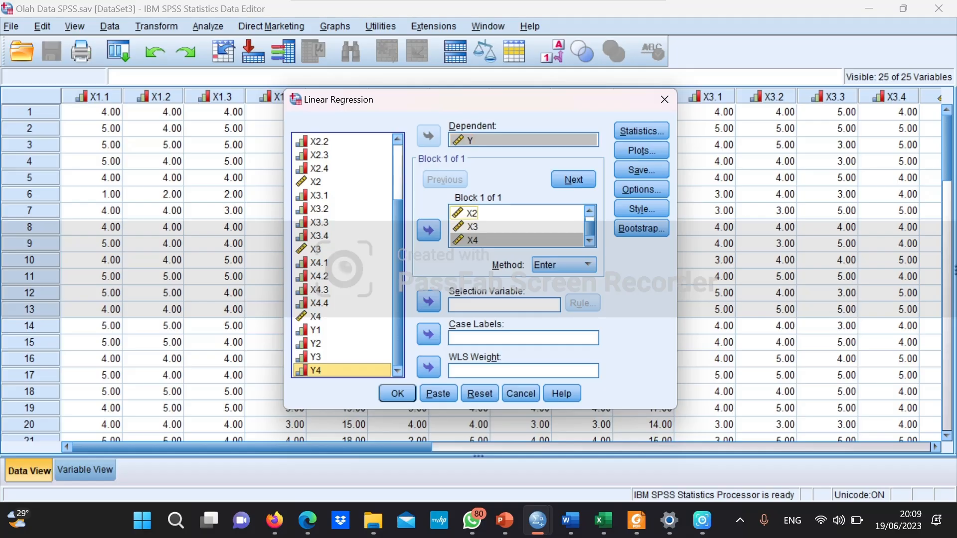
mouse_move(471, 241)
mouse_down()
mouse_move(472, 205)
mouse_move(472, 240)
mouse_up()
key(Down)
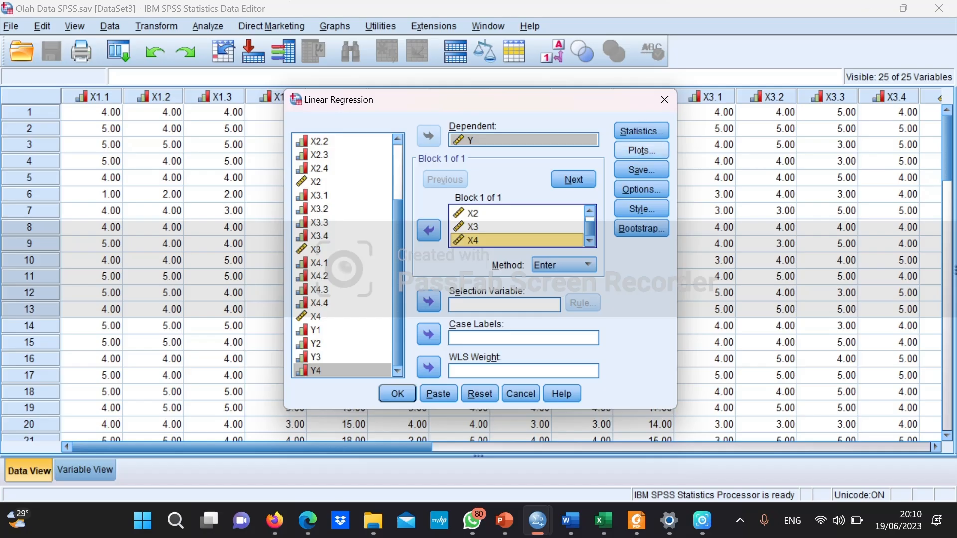
- Include a normal probability plot of the standardized residuals and run the linear regression
click(641, 150)
click(351, 318)
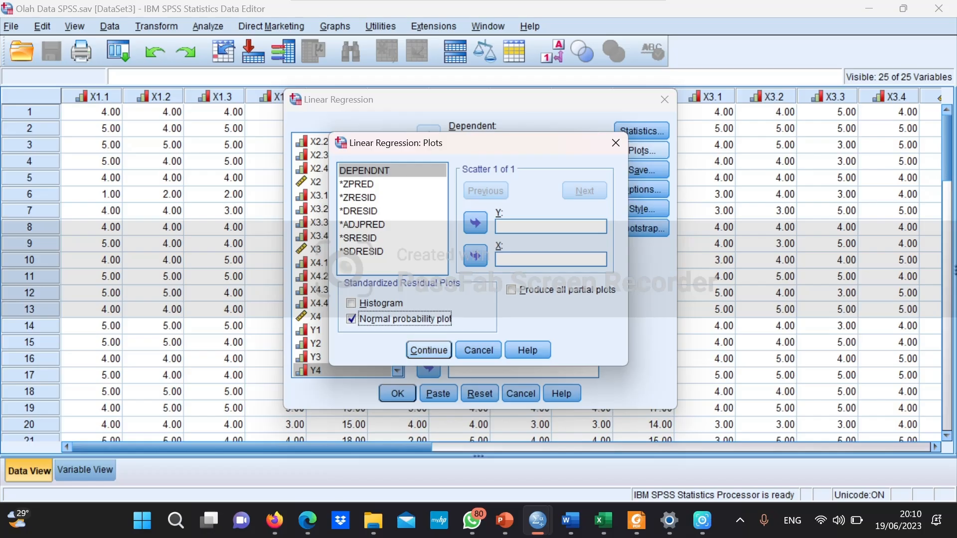
click(429, 350)
click(397, 393)
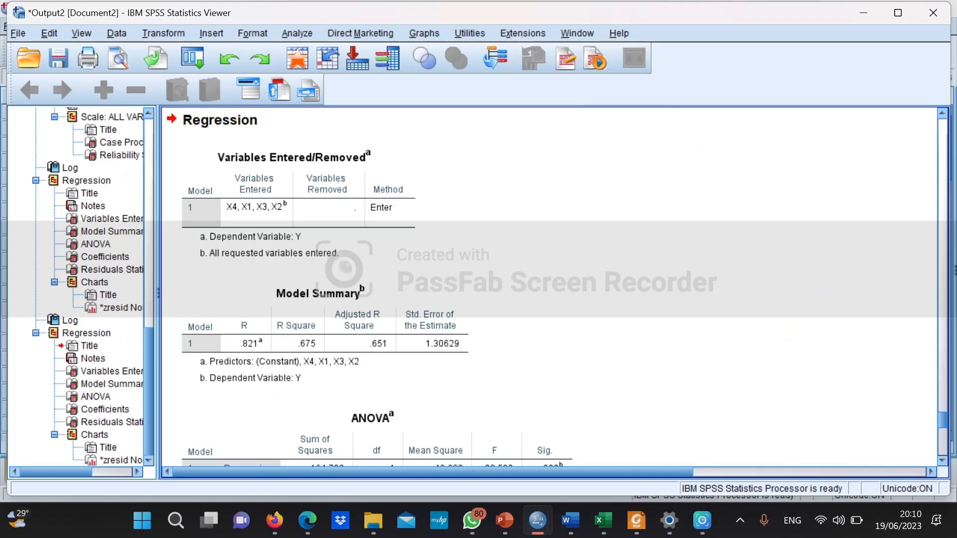
- Examine the Normal P-P Plot of the regression standardized residuals in the new output, comparing the points with the diagonal
scroll(548, 286, down, 10)
scroll(548, 286, down, 10)
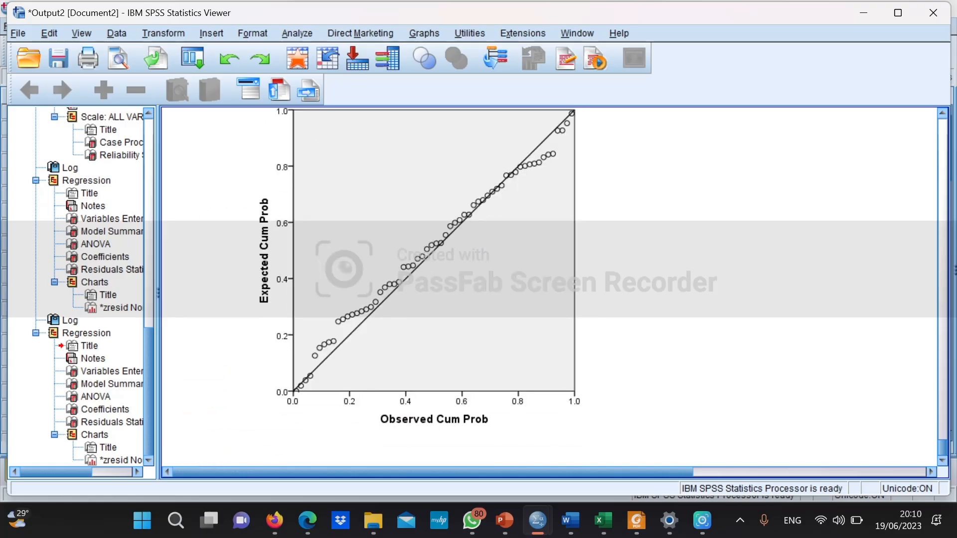
scroll(548, 286, up, 4)
scroll(549, 286, down, 2)
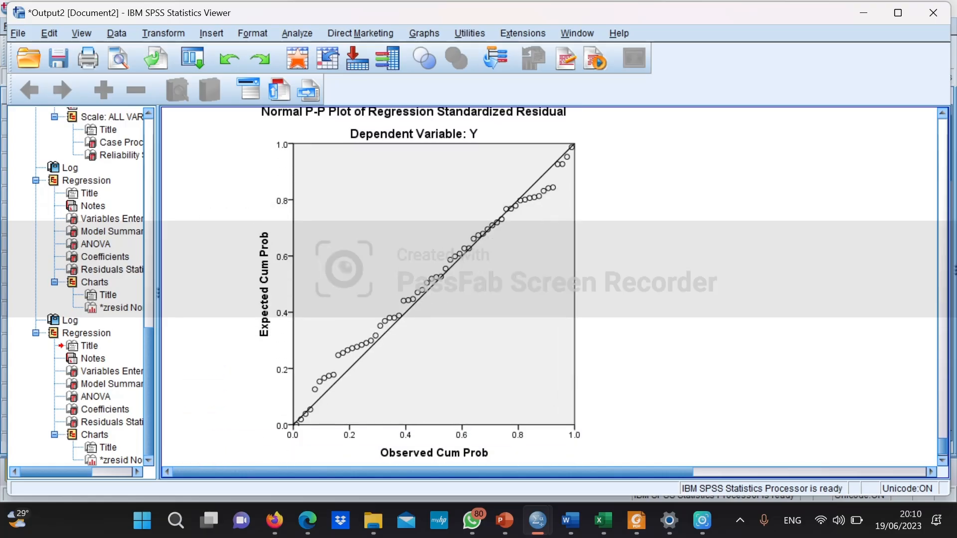
scroll(548, 287, down, 1)
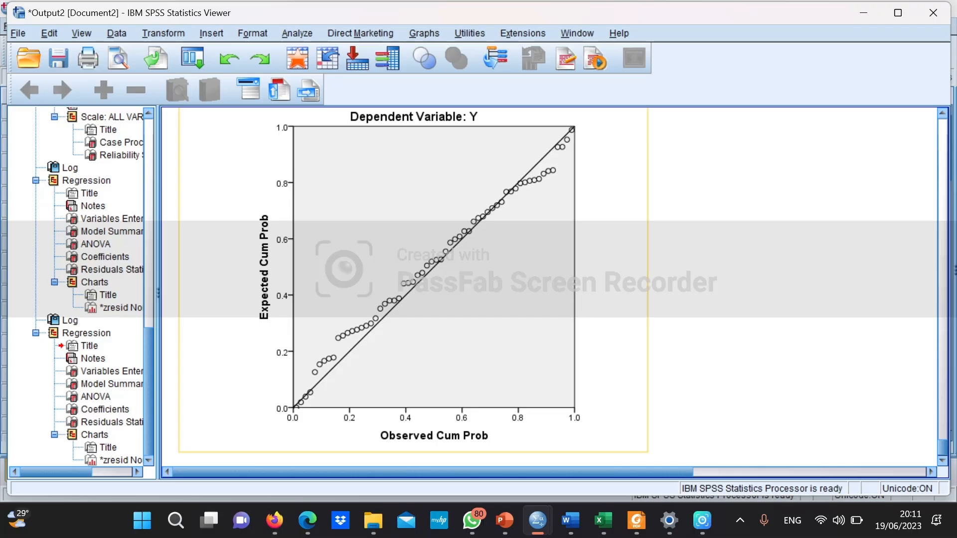
- Revisit the Kolmogorov Smirnov slide in PowerPoint, then return to the Olah Data SPSS.sav data in SPSS
mouse_move(537, 520)
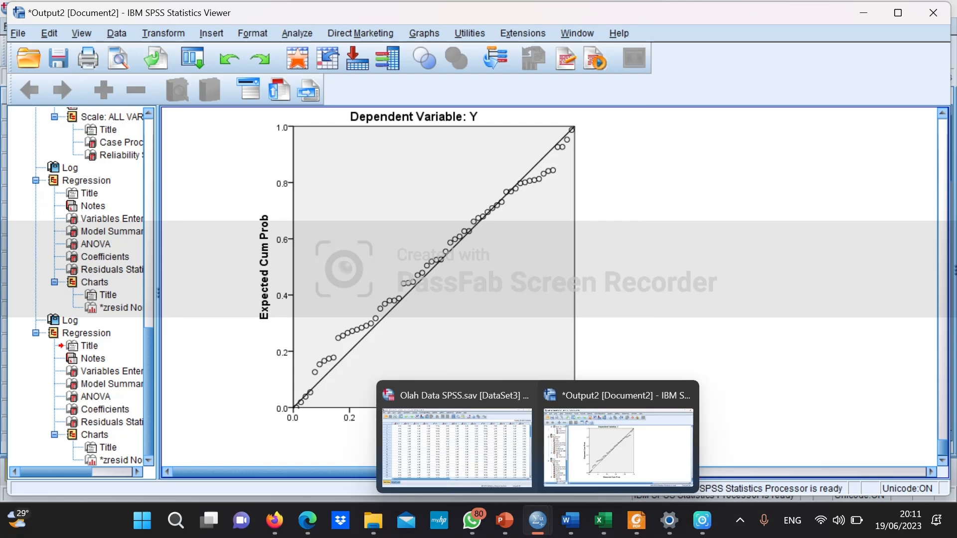
click(453, 424)
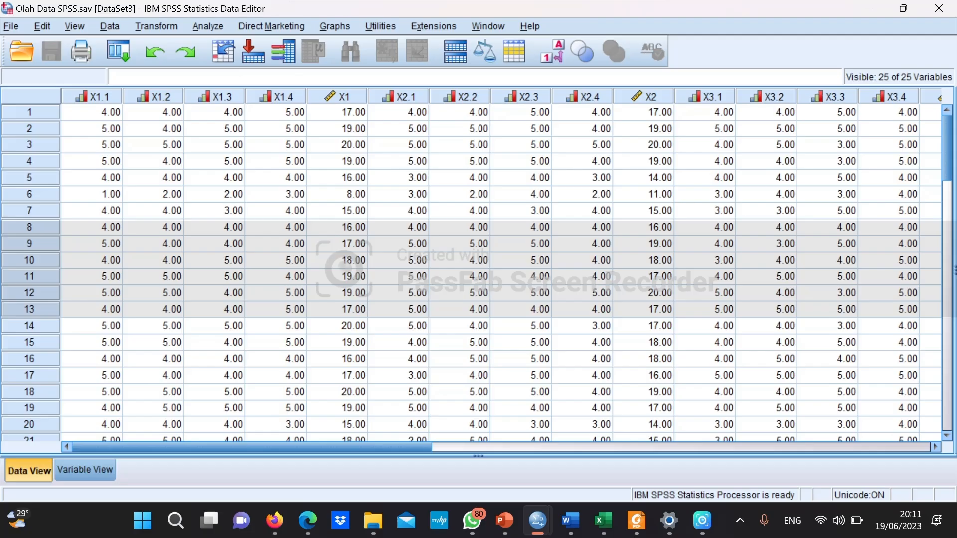
click(504, 520)
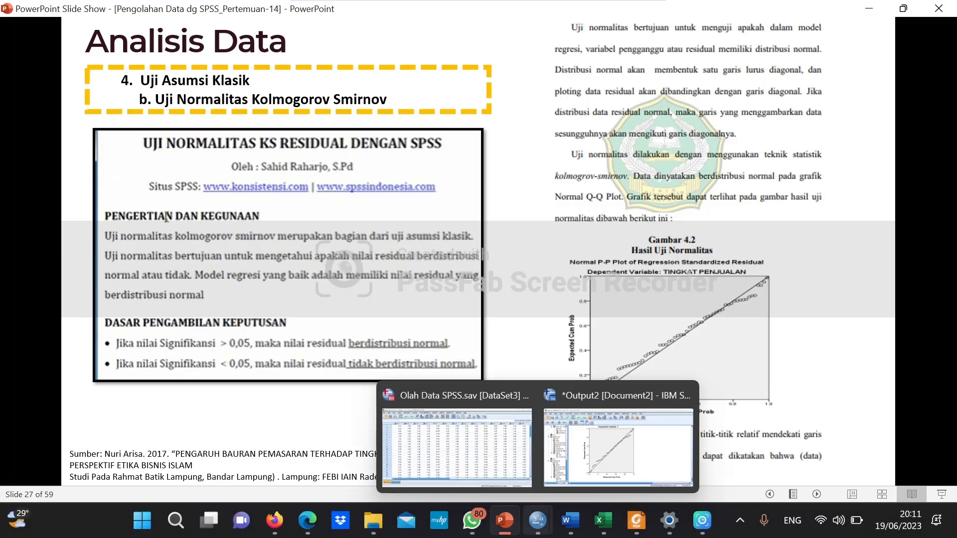
click(448, 469)
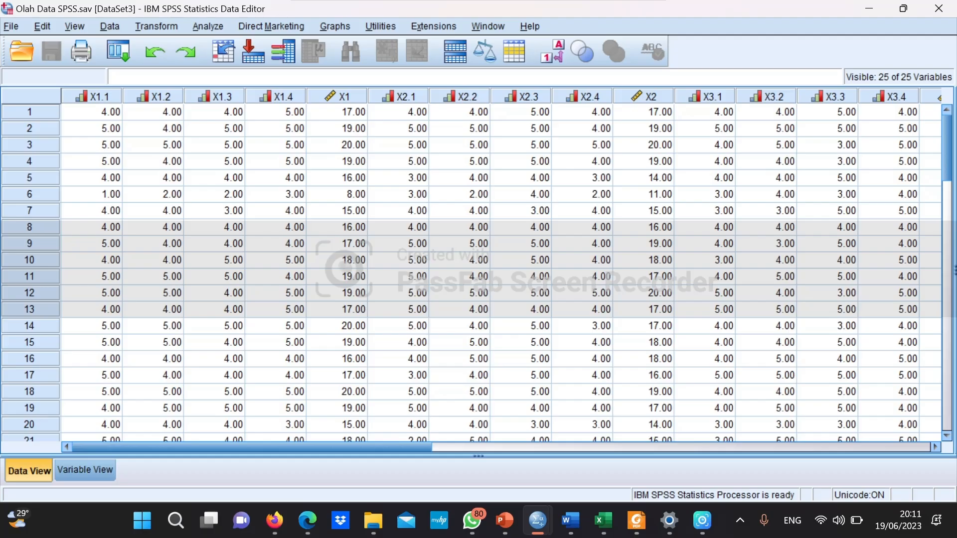
- Rerun the linear regression of Y on X1, X2, X3 and X4, saving the unstandardized residuals to the dataset
click(209, 27)
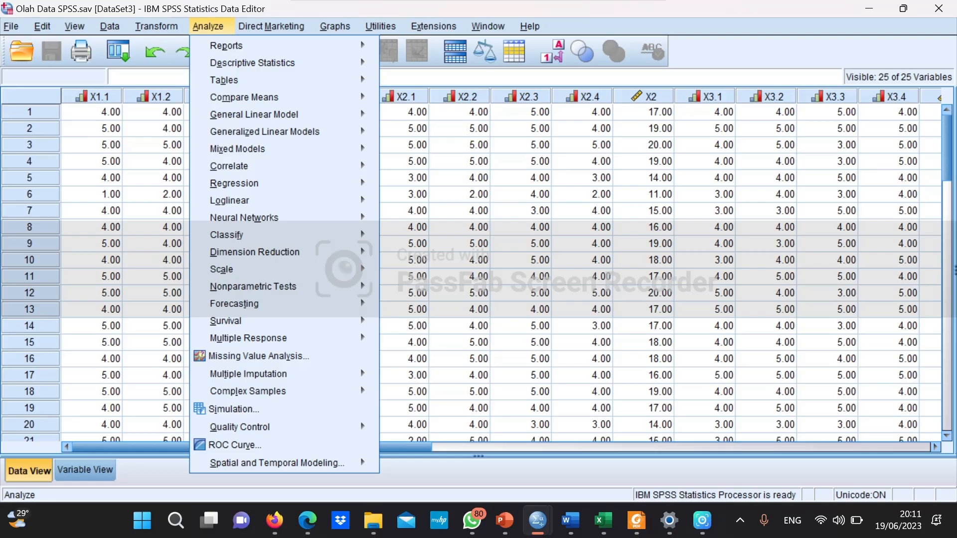
mouse_move(234, 183)
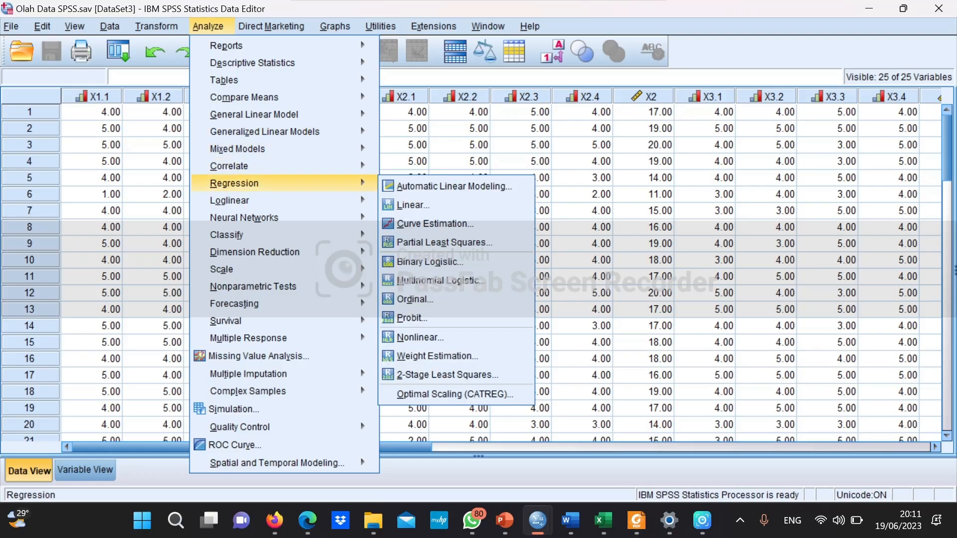
click(411, 205)
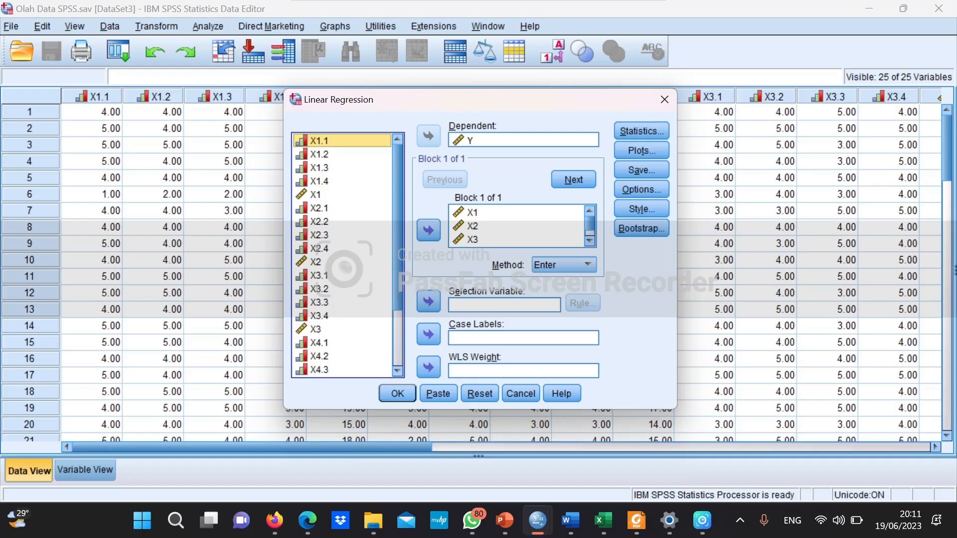
click(472, 212)
key(Down)
key(Down)
key(Down)
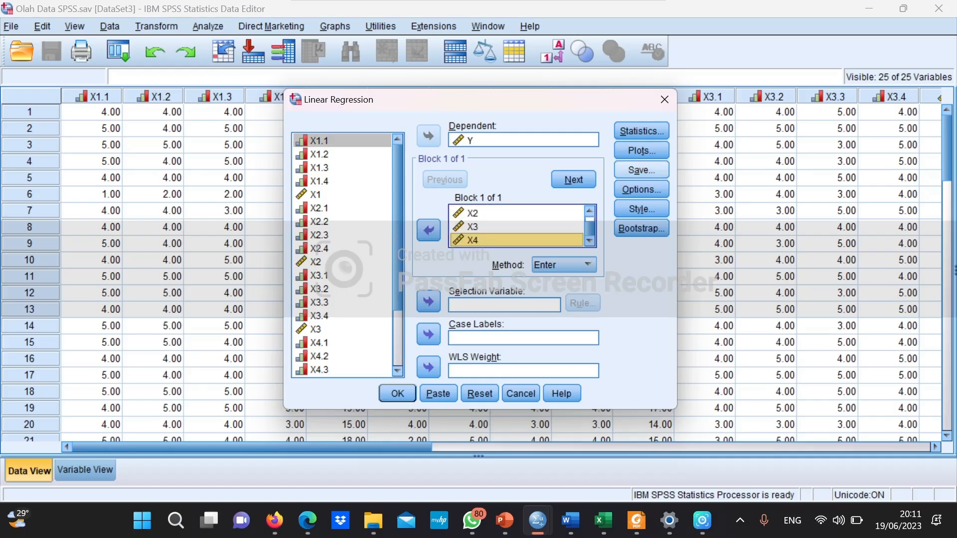
click(642, 169)
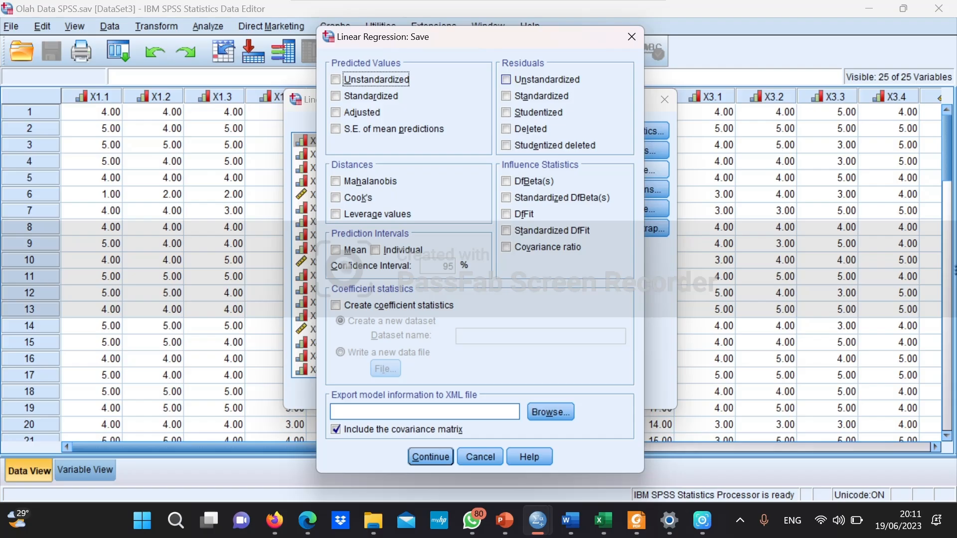
click(506, 79)
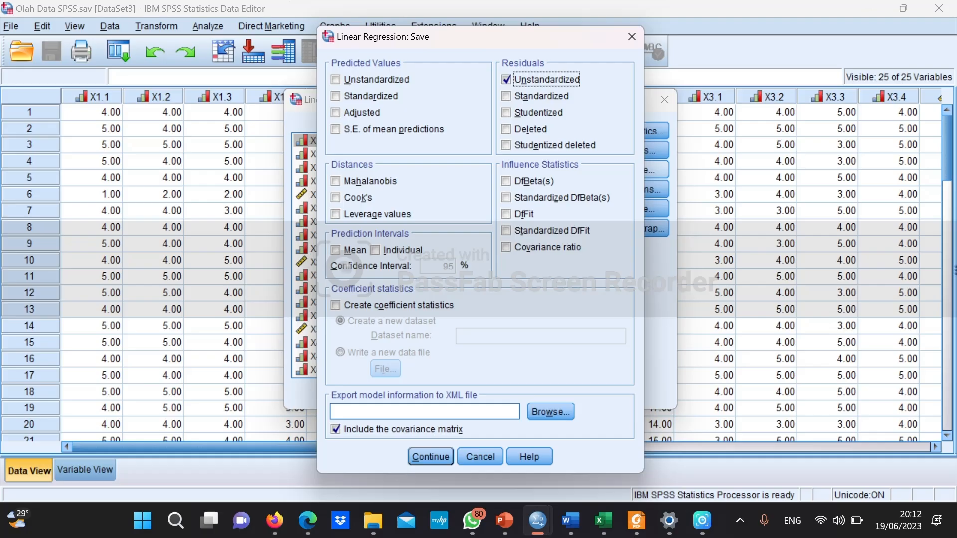
click(430, 456)
click(395, 393)
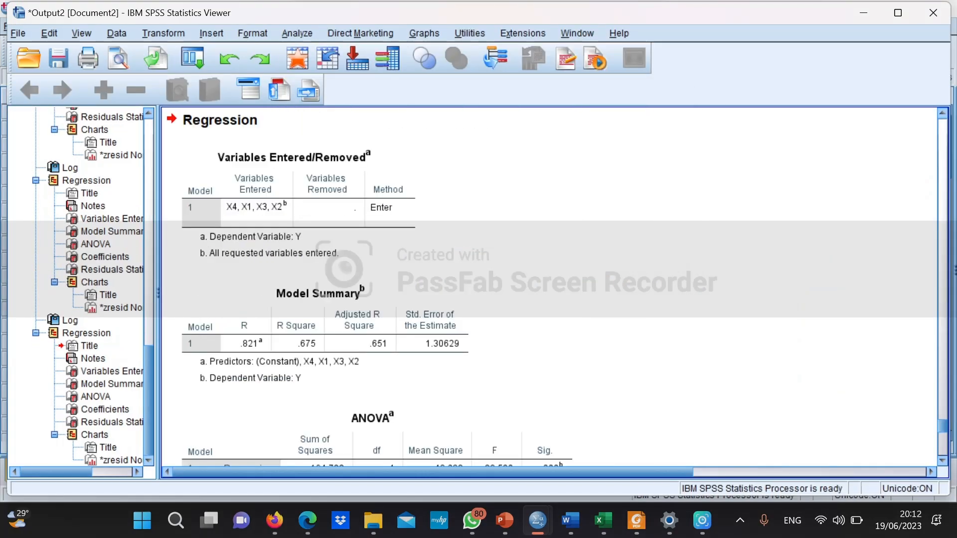
- Run a one-sample Kolmogorov-Smirnov test against the normal distribution on the saved unstandardized residual in the Olah Data SPSS.sav data
mouse_move(603, 520)
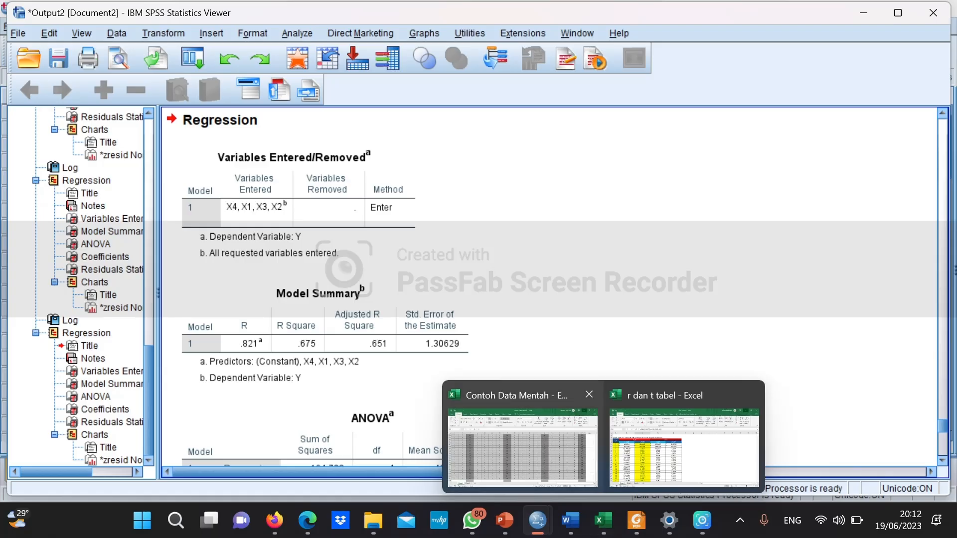
mouse_move(537, 520)
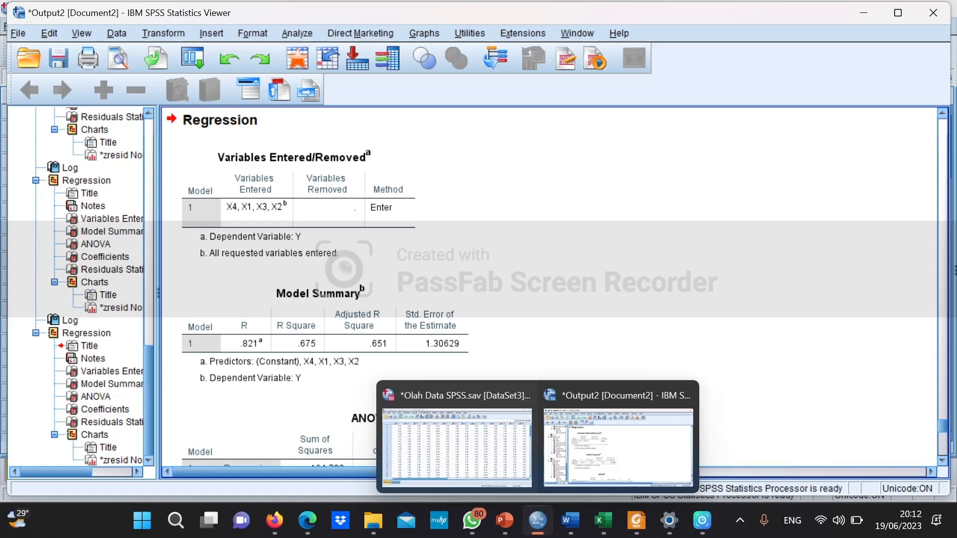
click(457, 438)
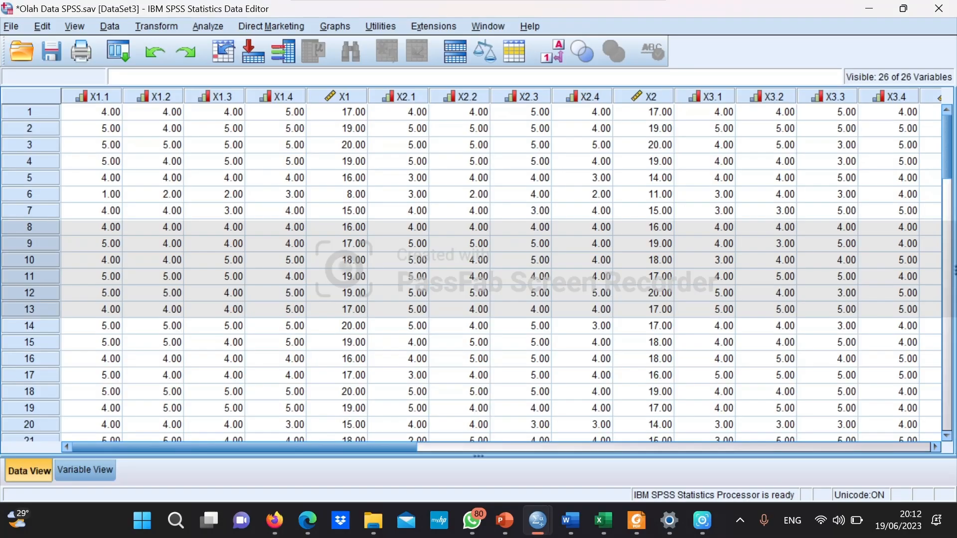
click(208, 26)
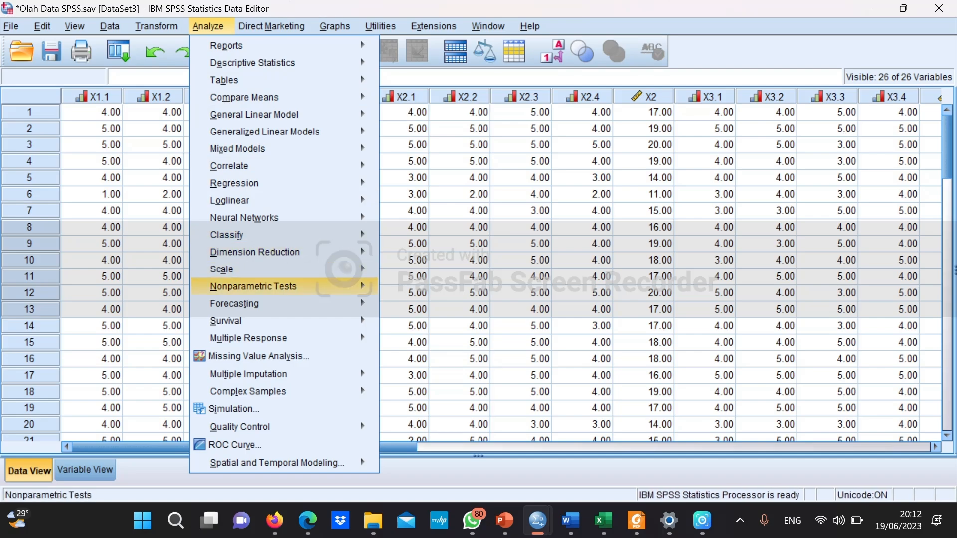
mouse_move(253, 287)
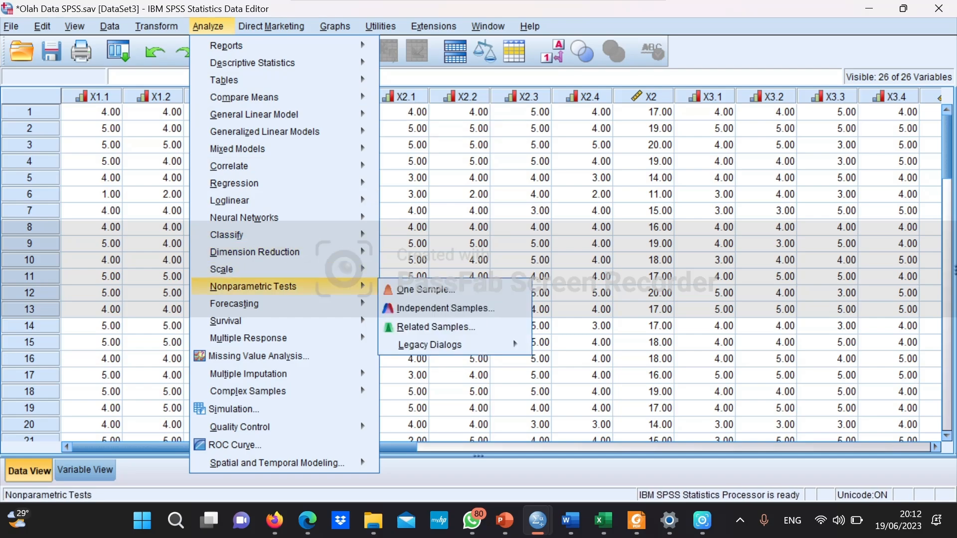
mouse_move(429, 344)
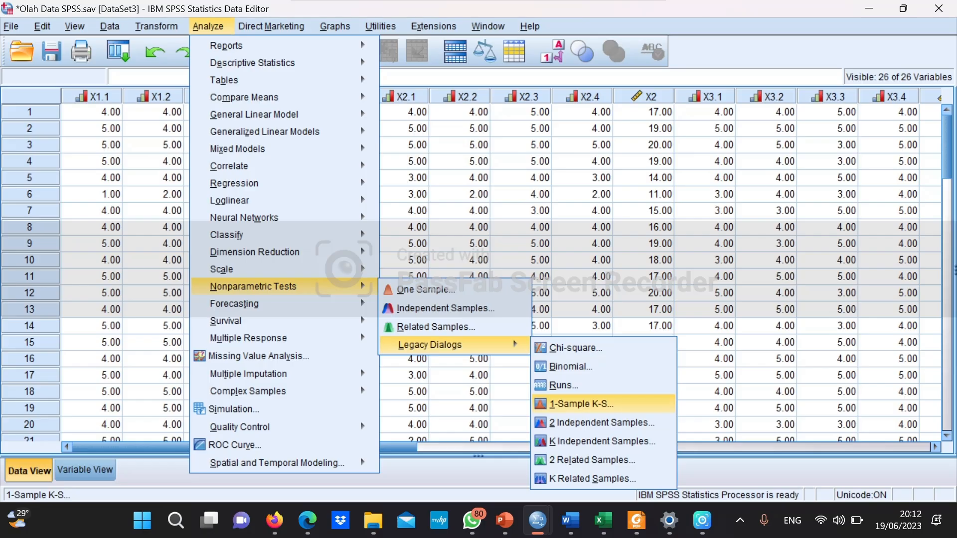
click(581, 404)
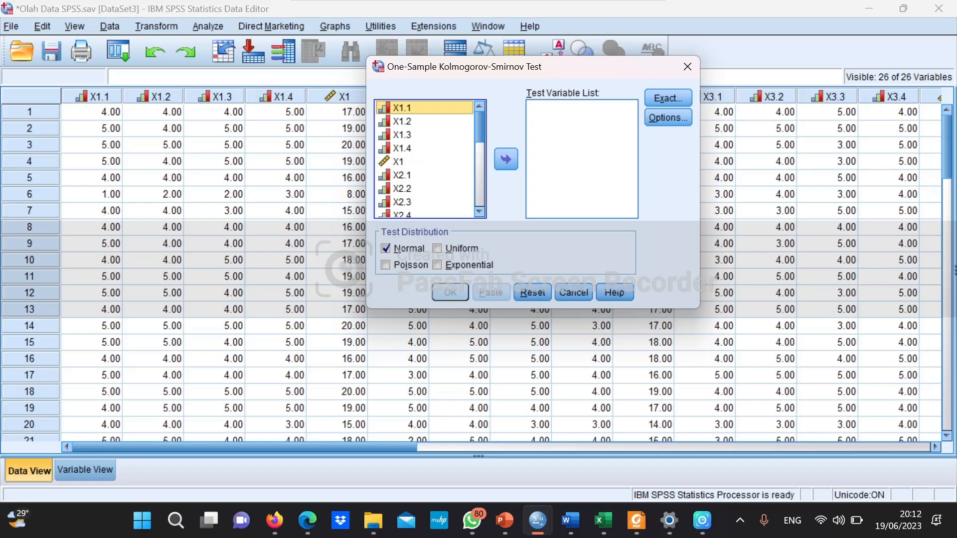
drag(480, 127, 479, 194)
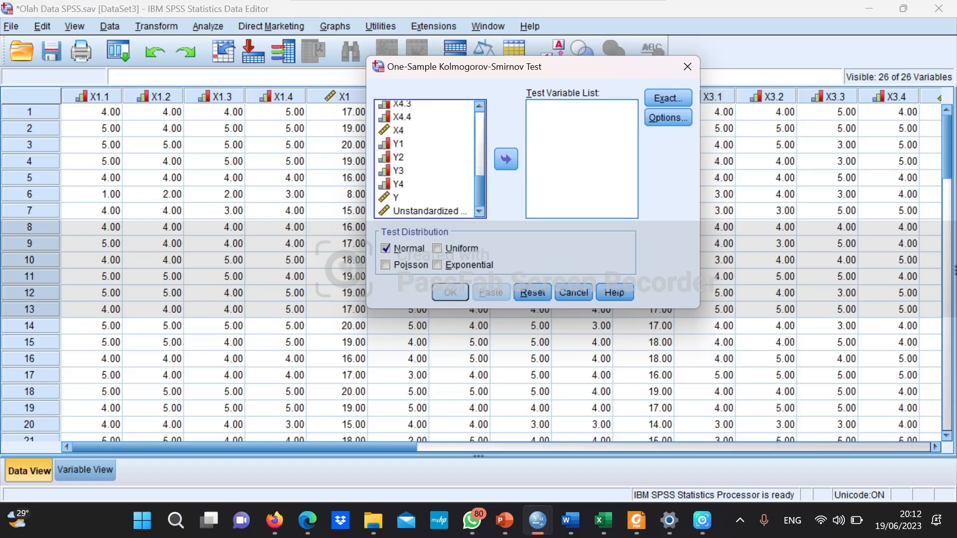
click(430, 211)
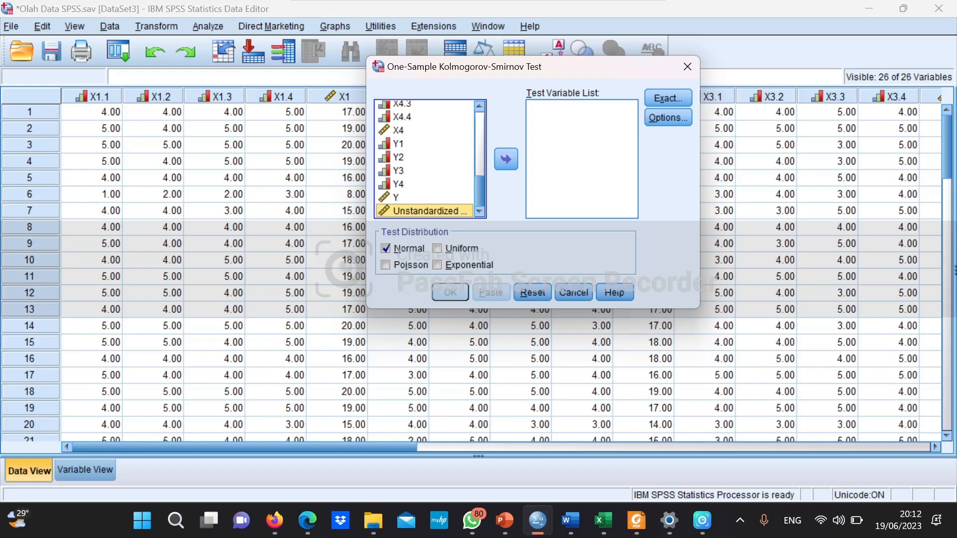
click(506, 159)
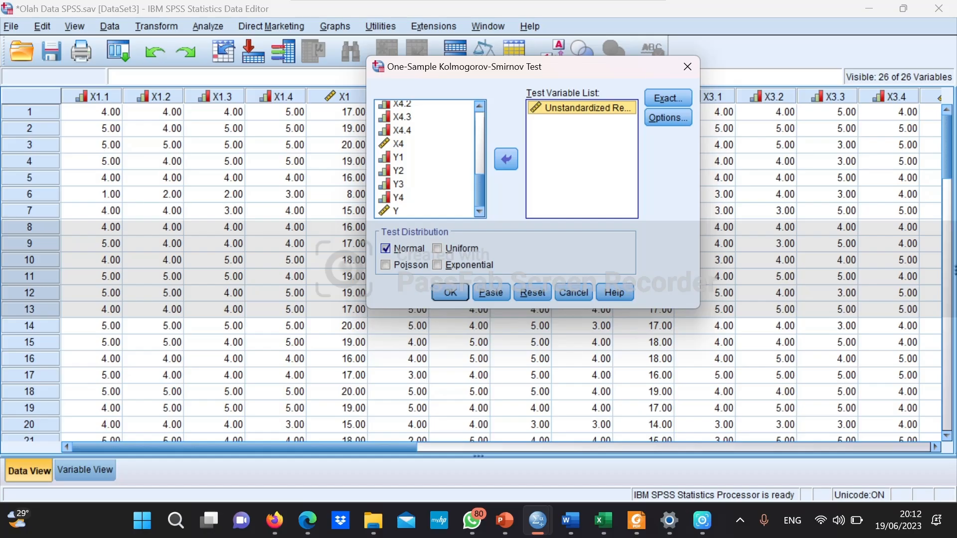
click(449, 292)
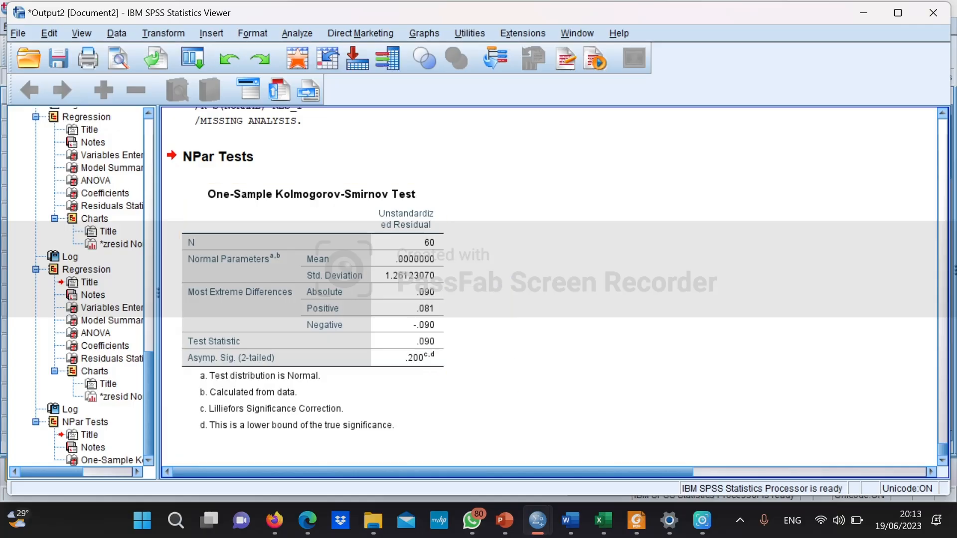
- Switch to the PowerPoint slide show and review the Kolmogorov Smirnov slides up to the NPar Tests result and its 0,05 significance rule
click(505, 520)
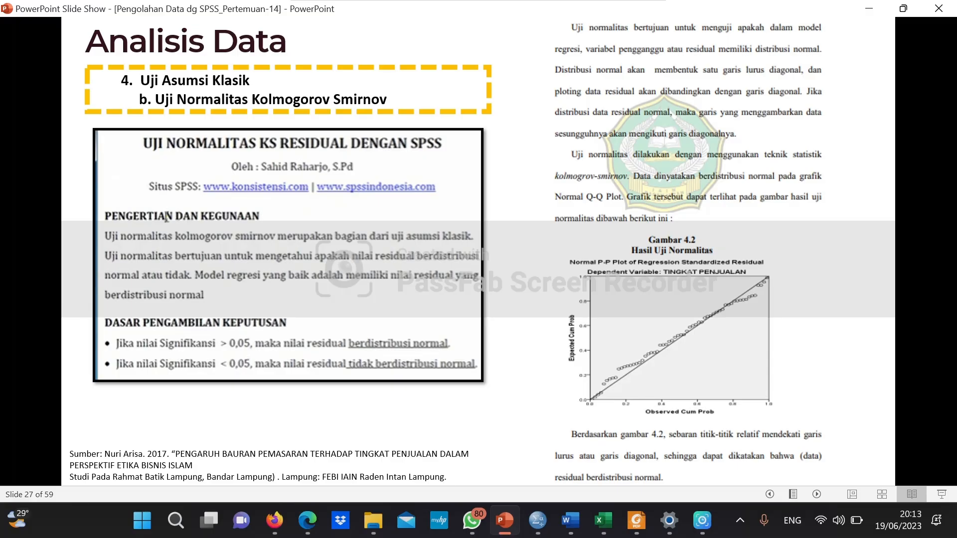
key(Right)
key(Right)
key(Right)
key(Right)
key(Right)
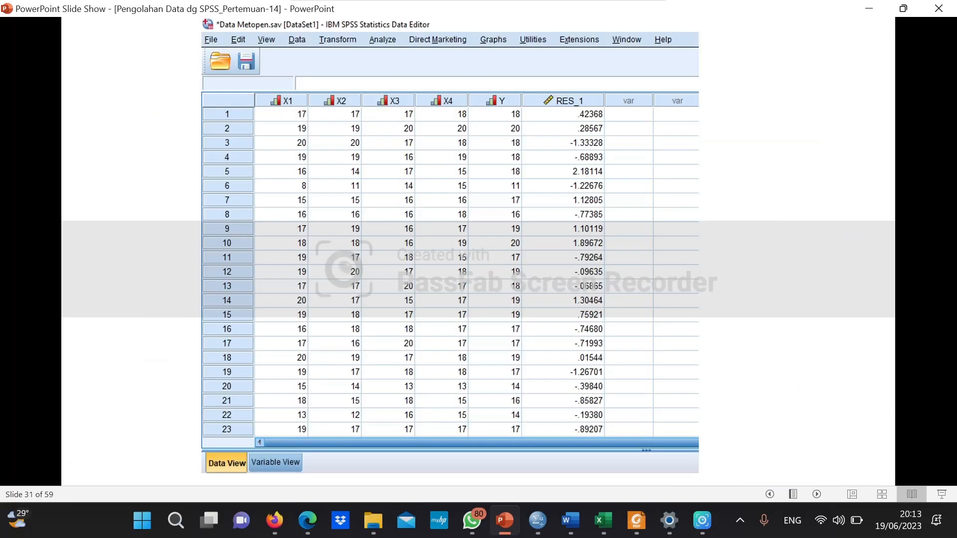
key(Right)
key(Right)
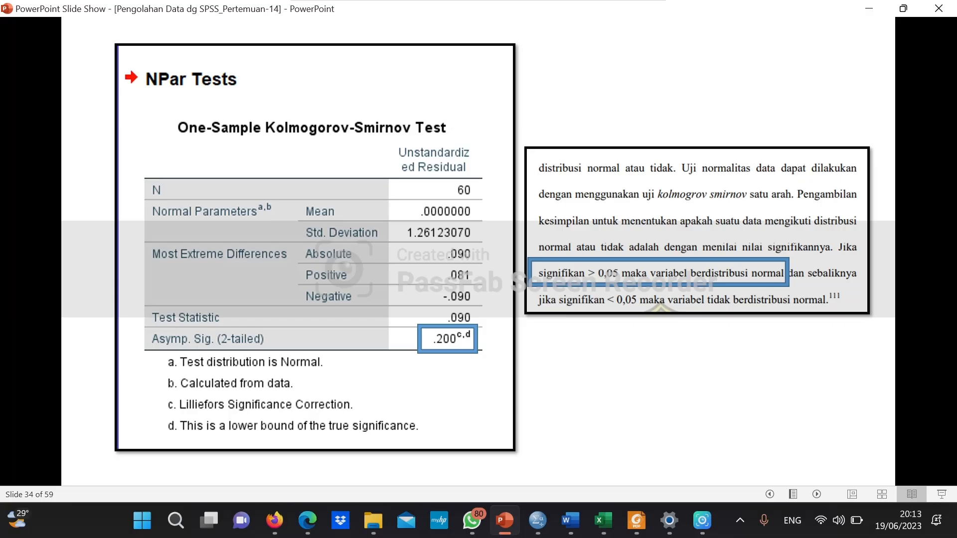
- Advance the slide show to the Uji Hipotesis section and view the Analisis Regresi Linear Berganda slide
key(Right)
key(Right)
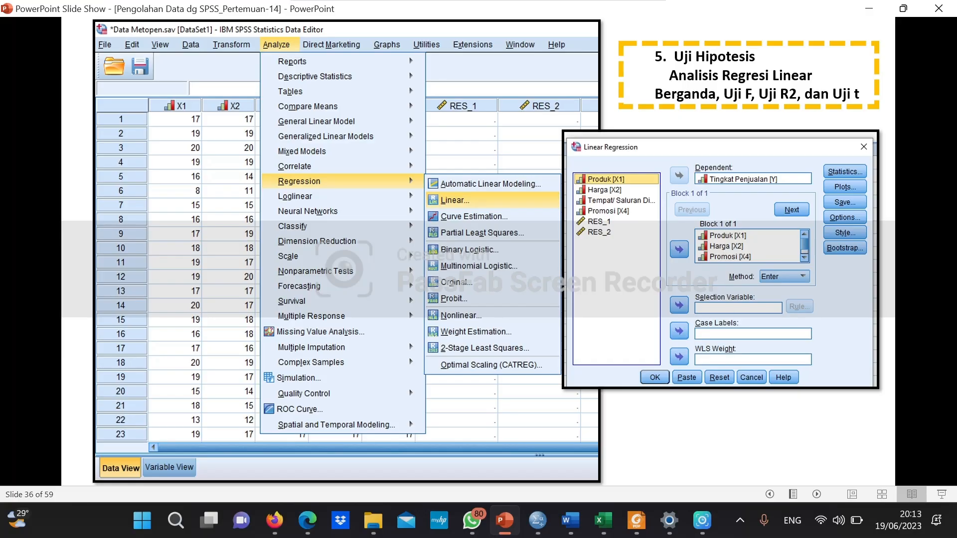
key(Right)
key(Right)
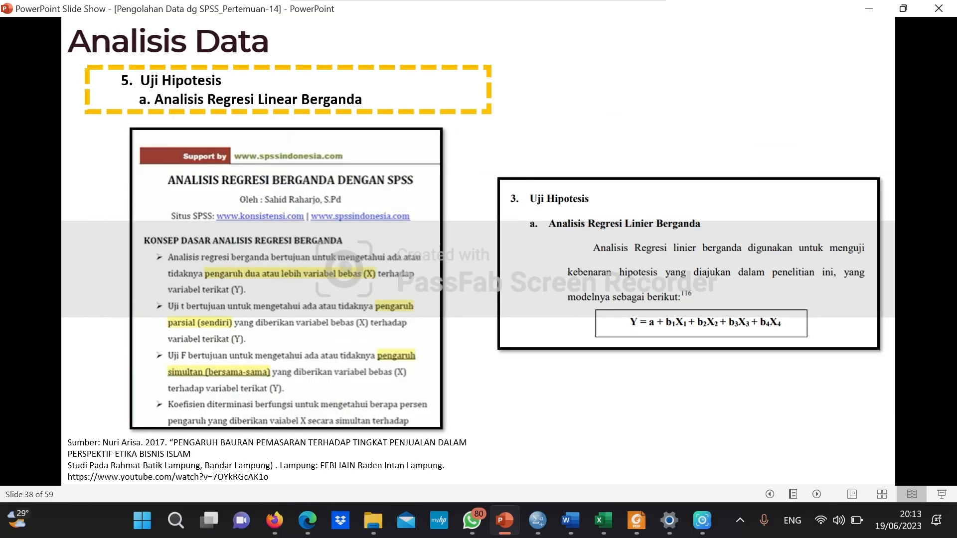